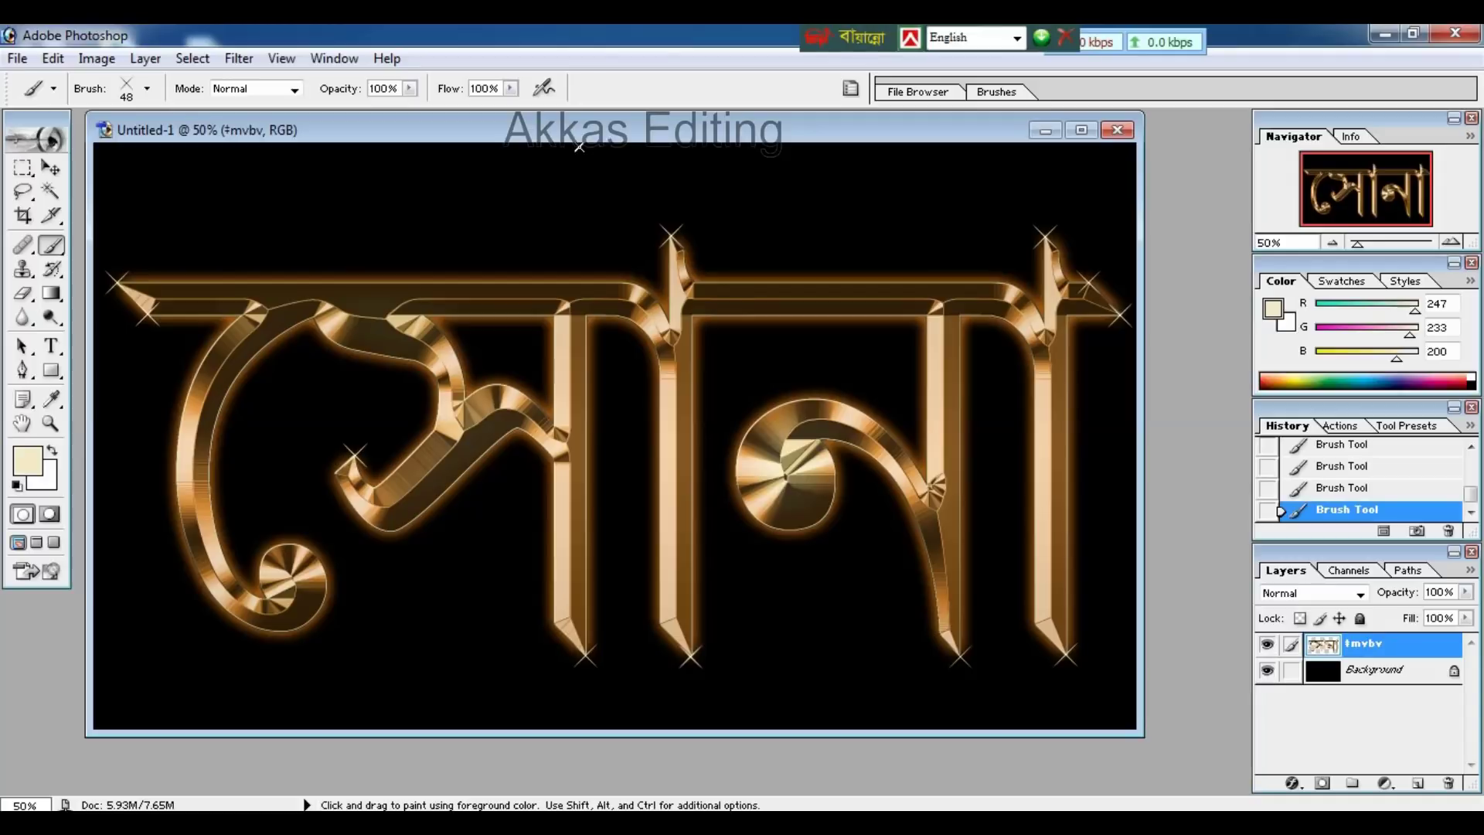
Step: Start a new 1920 x 1080 px document at 72 ppi, RGB, with white contents
{"action": "key", "text": "ctrl+n"}
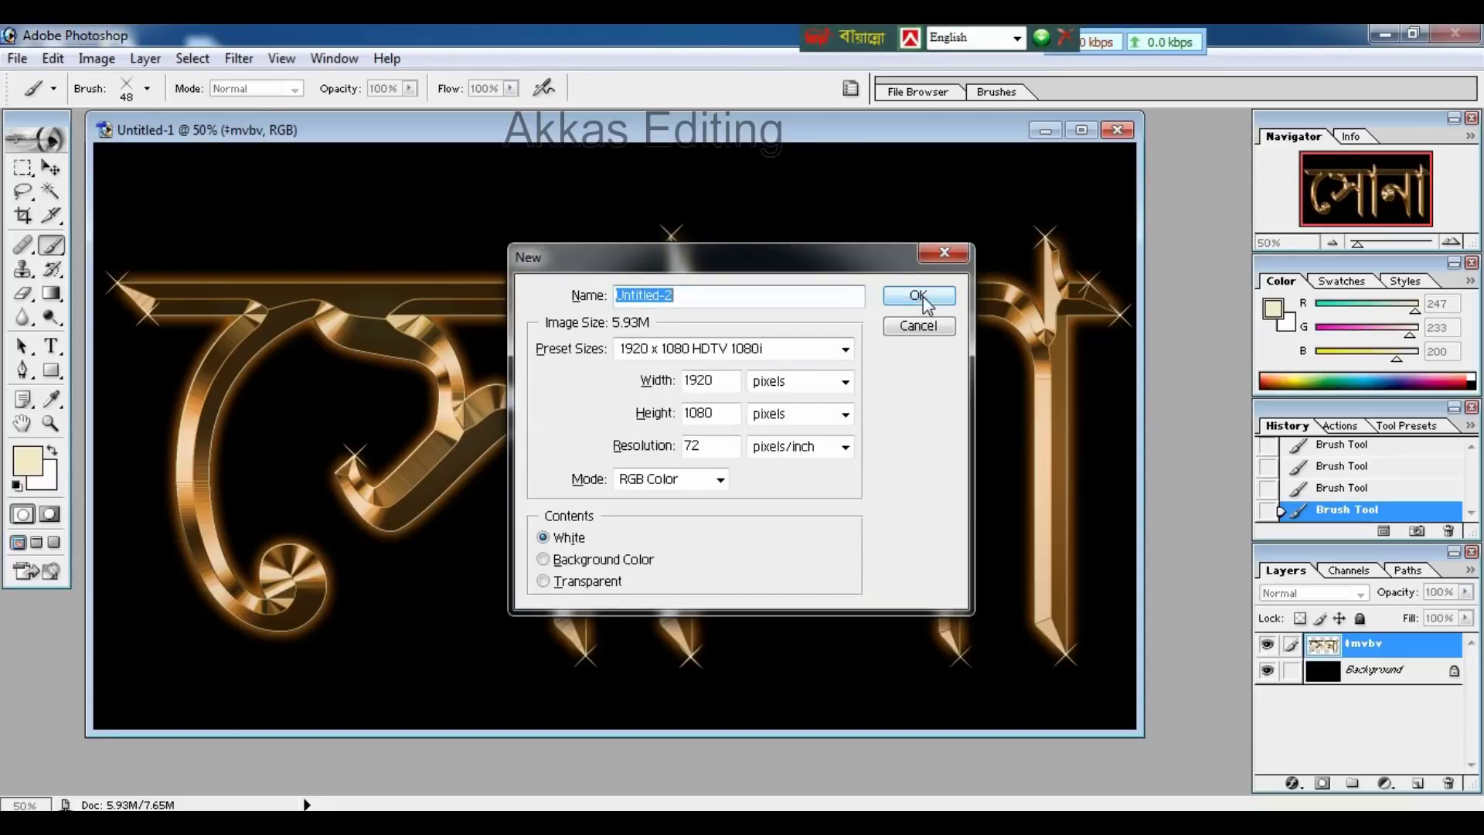
Step: Create the 1920 x 1080 document and fill its background solid black
{"action": "left_click", "coordinate": [918, 296]}
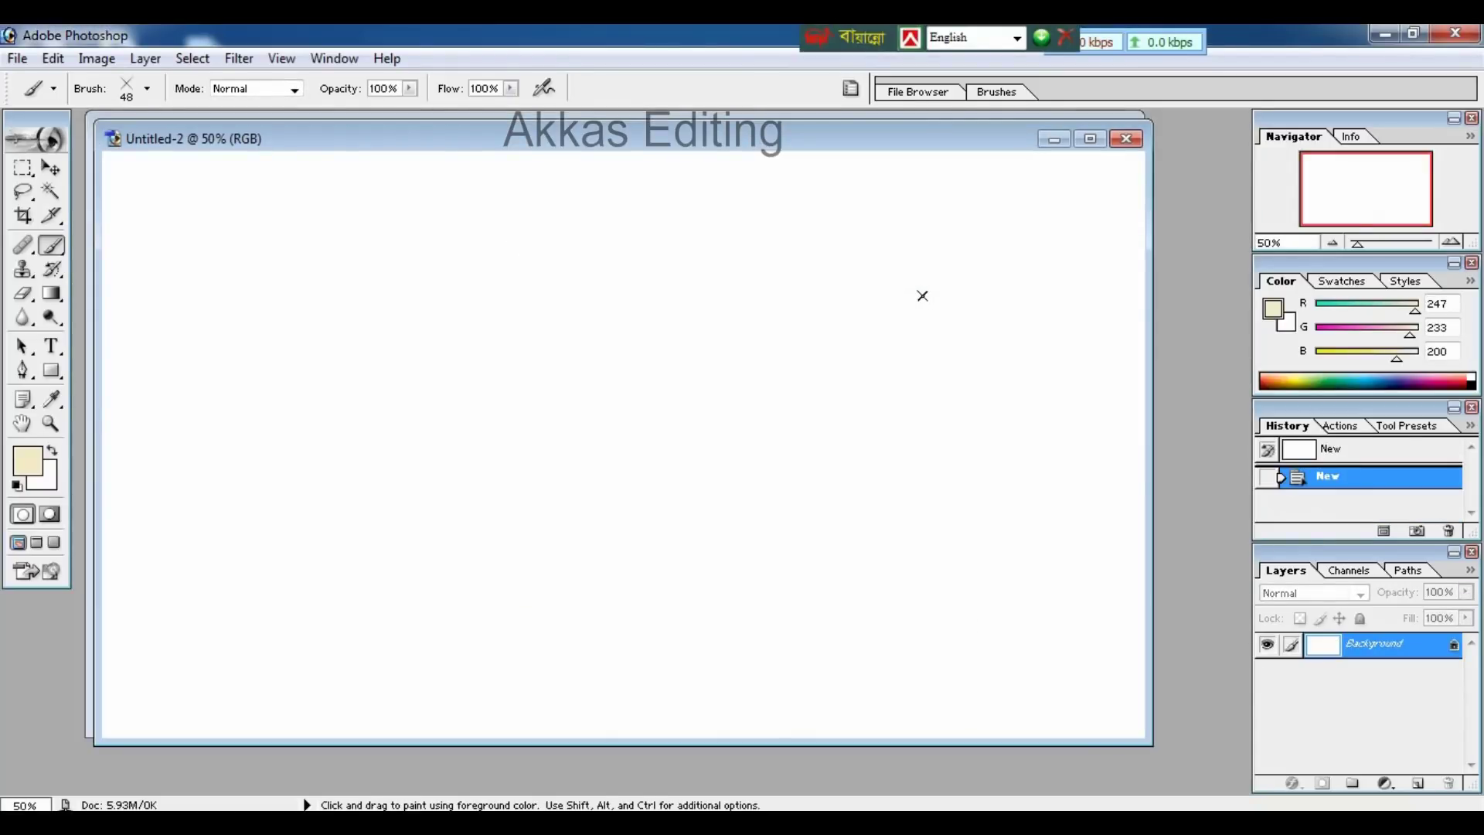
{"action": "key", "text": "ctrl+minus"}
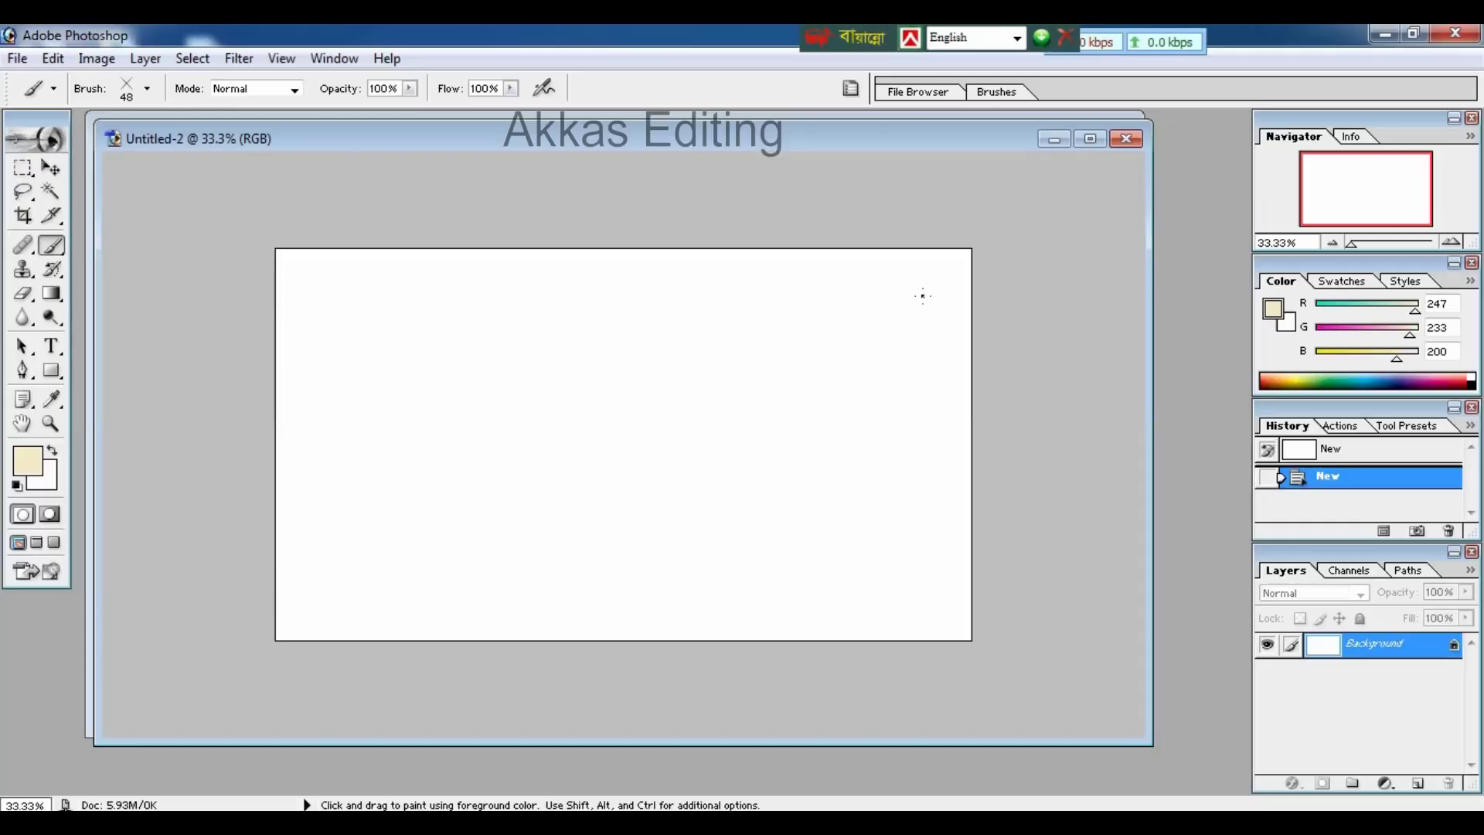
{"action": "key", "text": "d"}
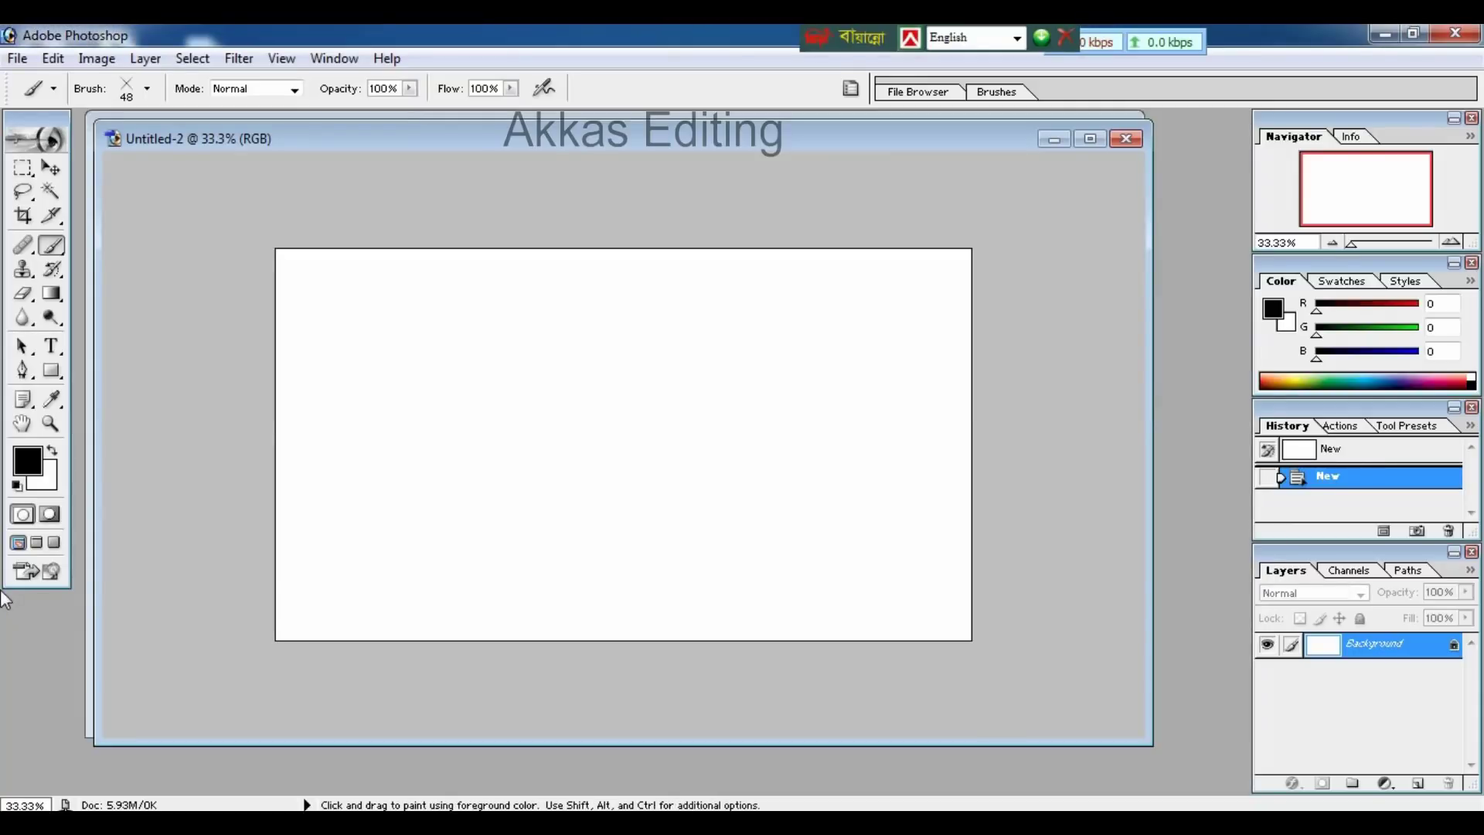
{"action": "key", "text": "alt+BackSpace"}
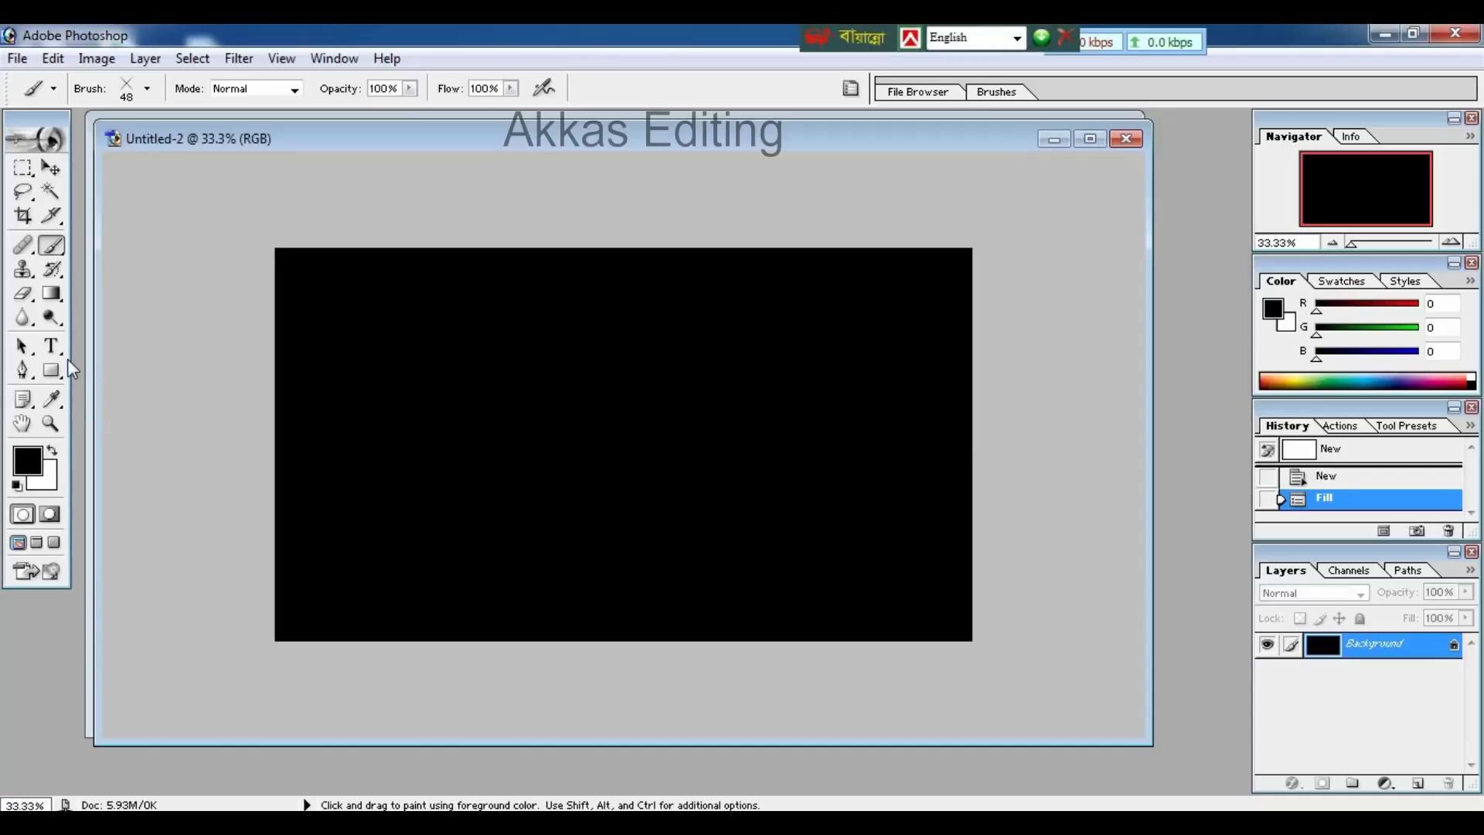
{"action": "left_click", "coordinate": [53, 349]}
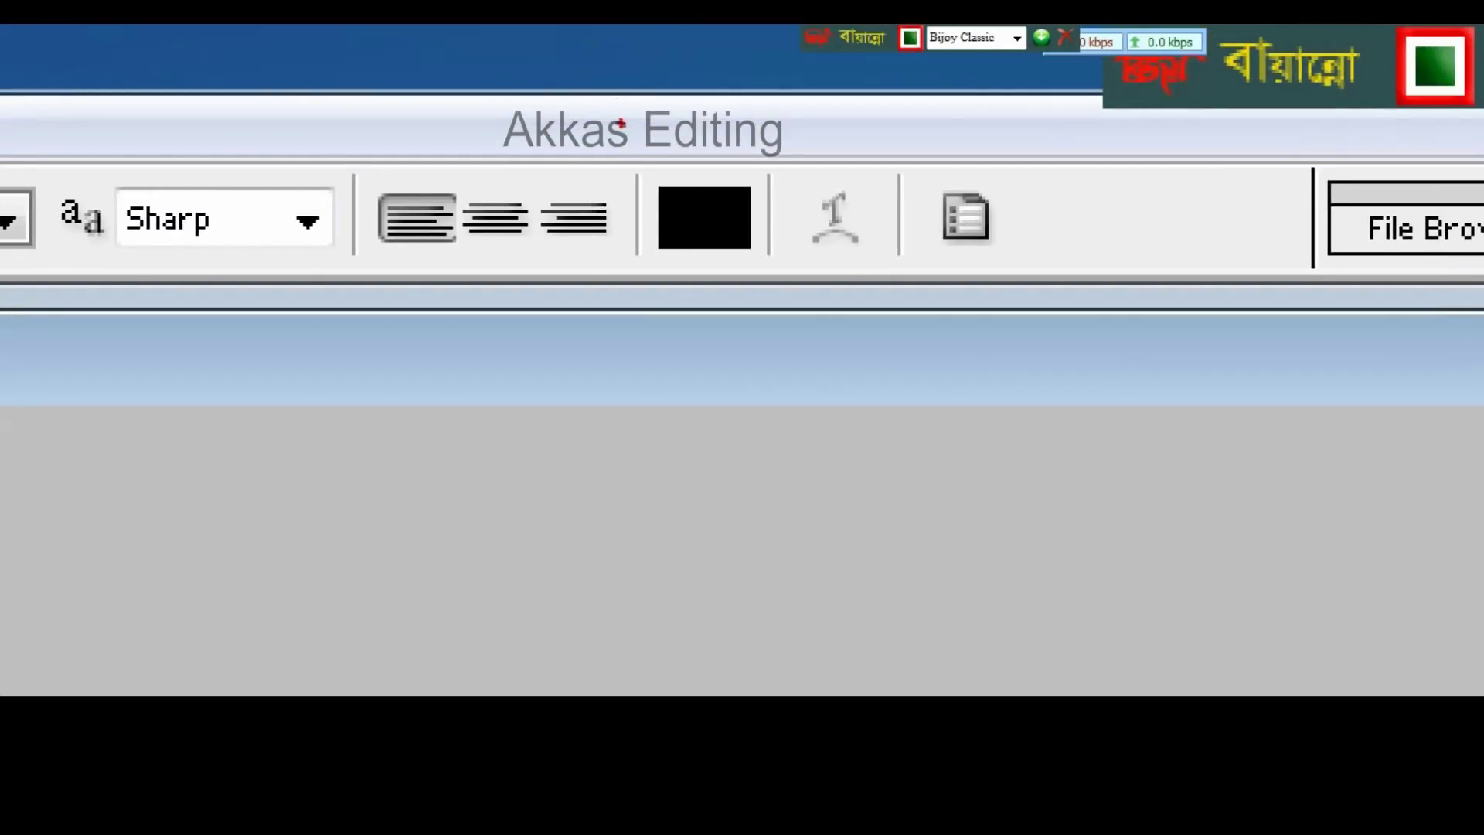
Step: Set the text colour to FCF9F9 and type the Bengali word সোনা on the canvas
{"action": "left_click_drag", "start_coordinate": [641, 154], "coordinate": [771, 303]}
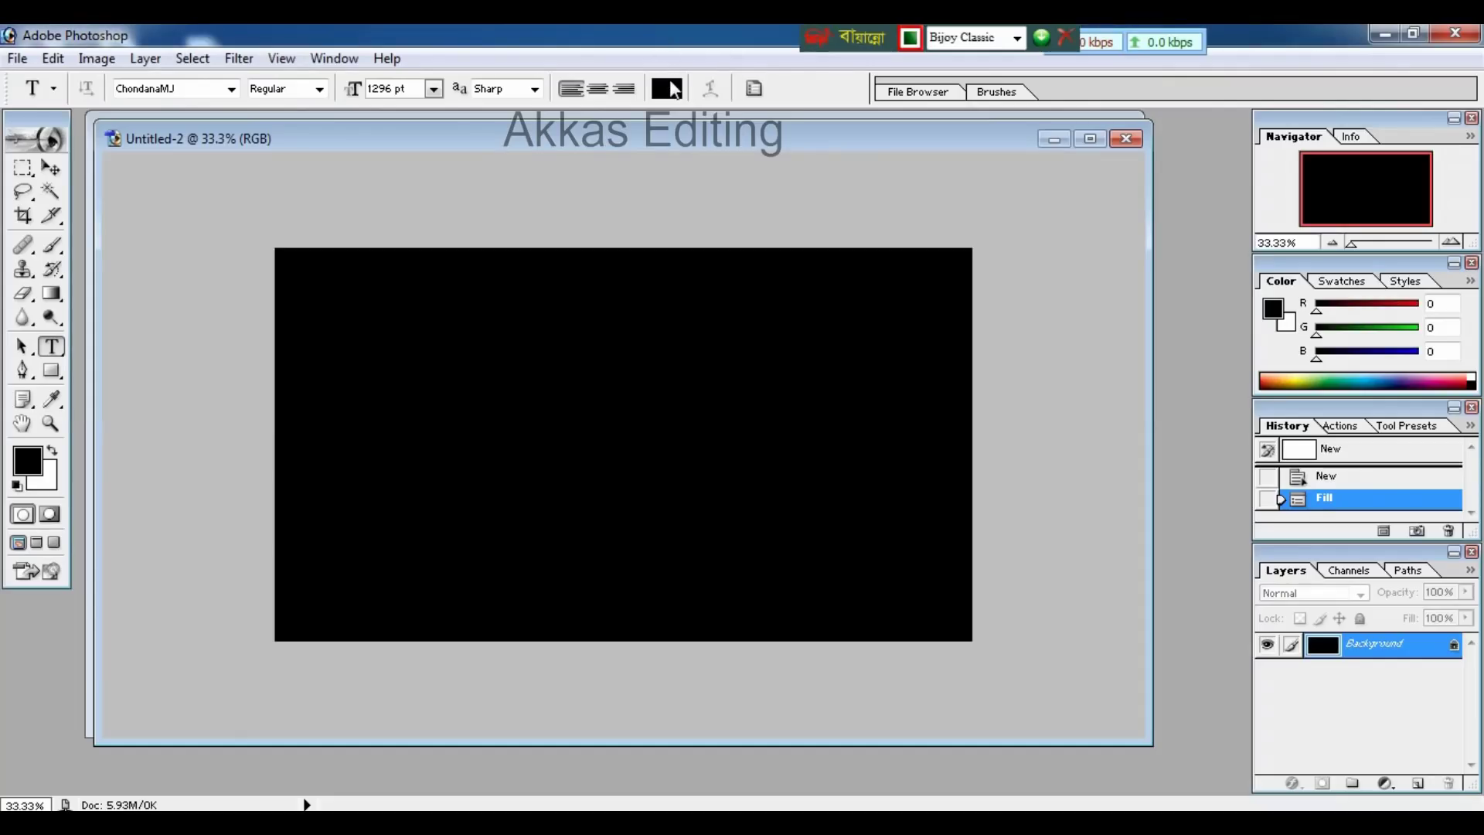
{"action": "left_click", "coordinate": [704, 217]}
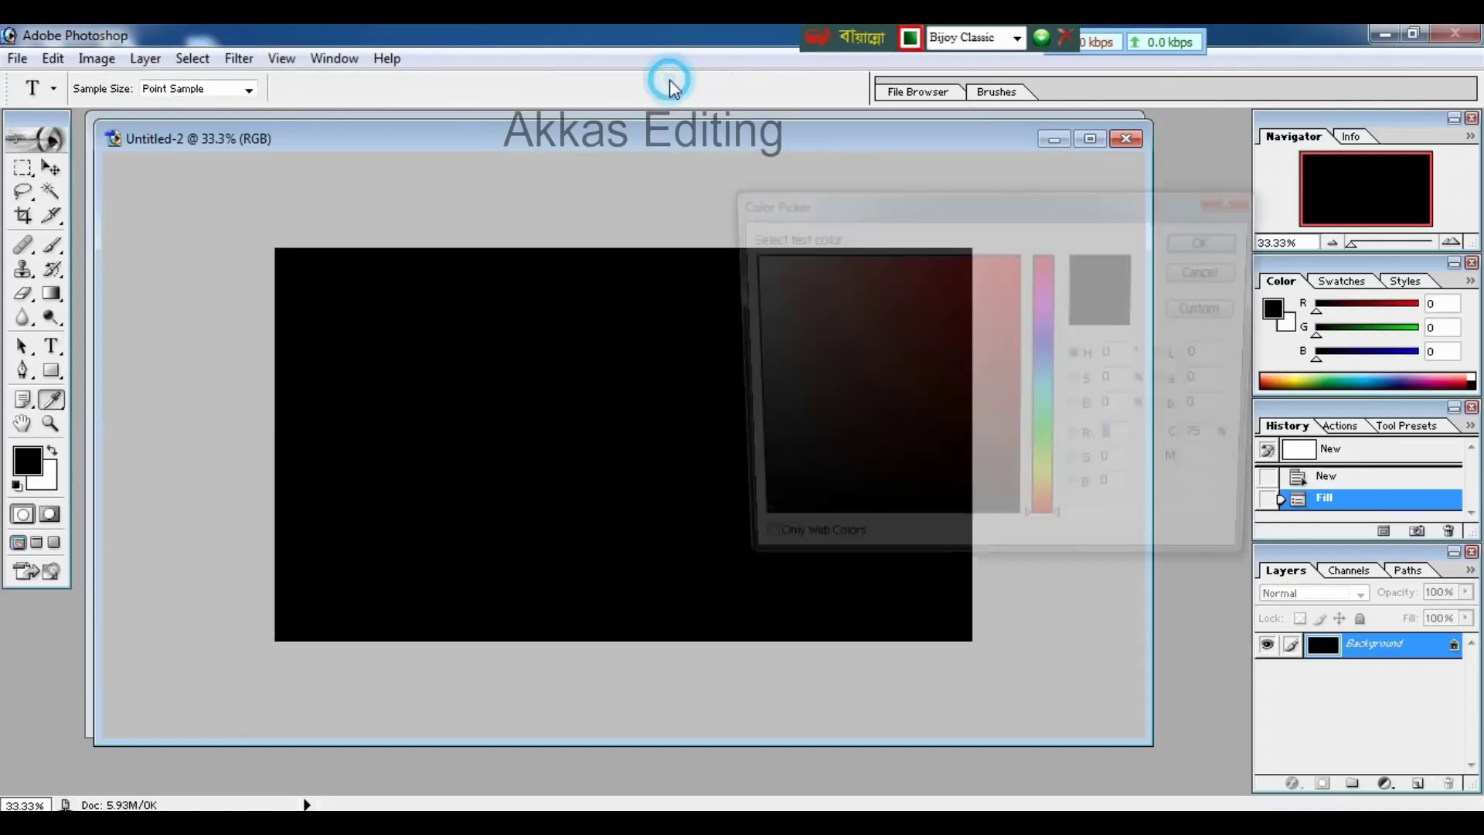
{"action": "left_click_drag", "start_coordinate": [779, 276], "coordinate": [747, 256]}
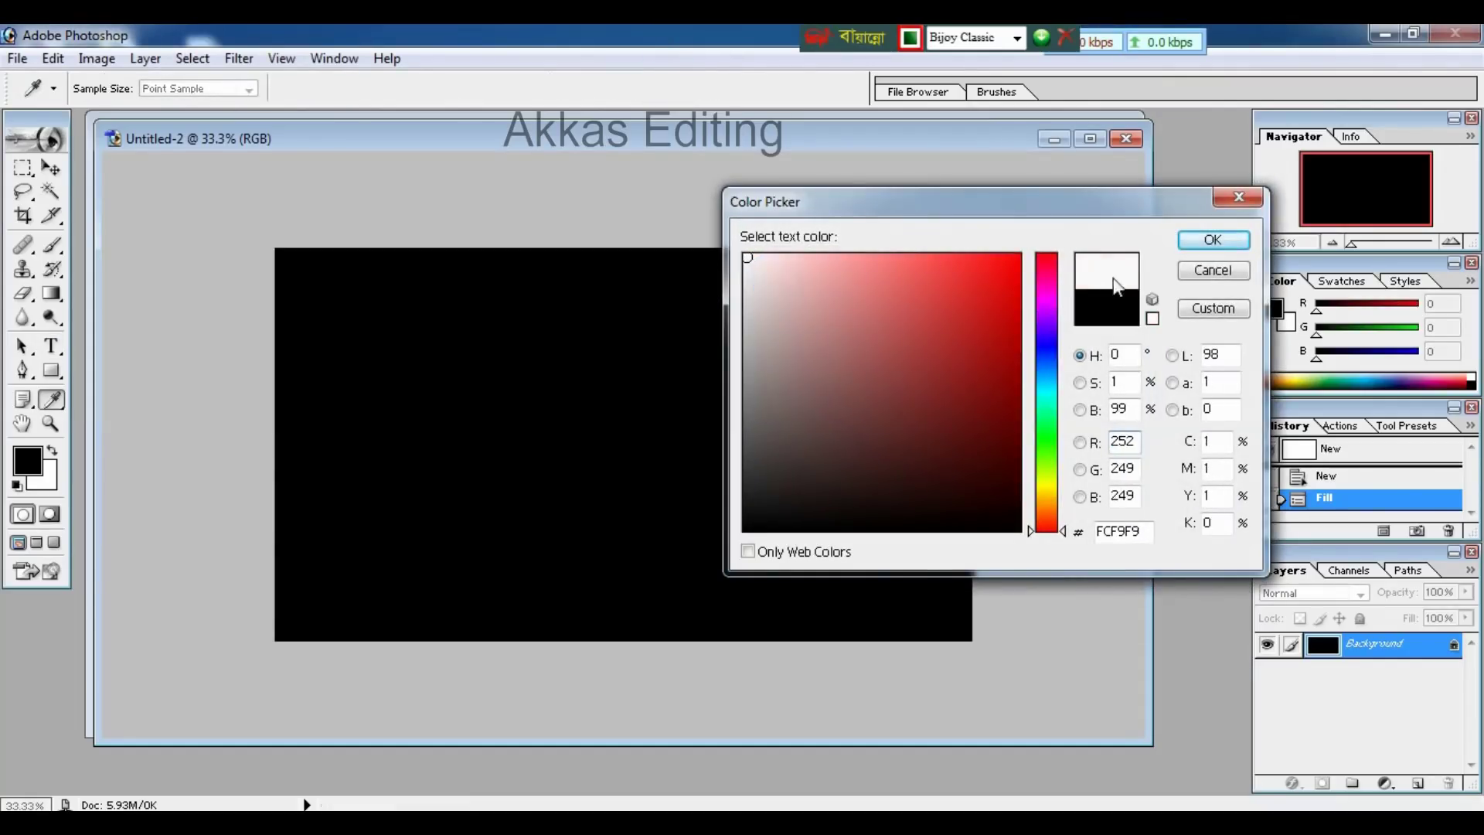
{"action": "left_click", "coordinate": [1211, 240]}
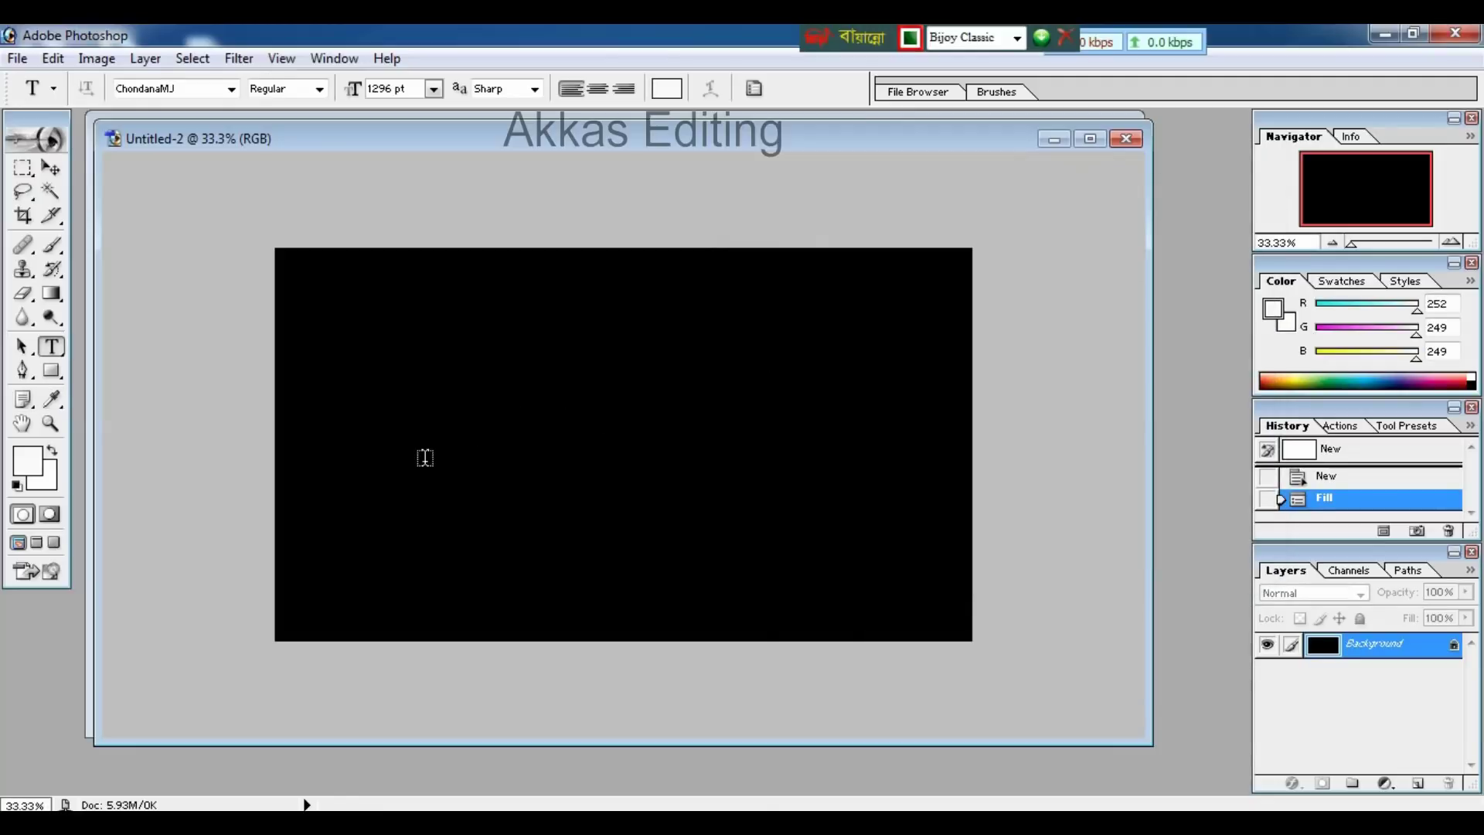
{"action": "left_click", "coordinate": [344, 518]}
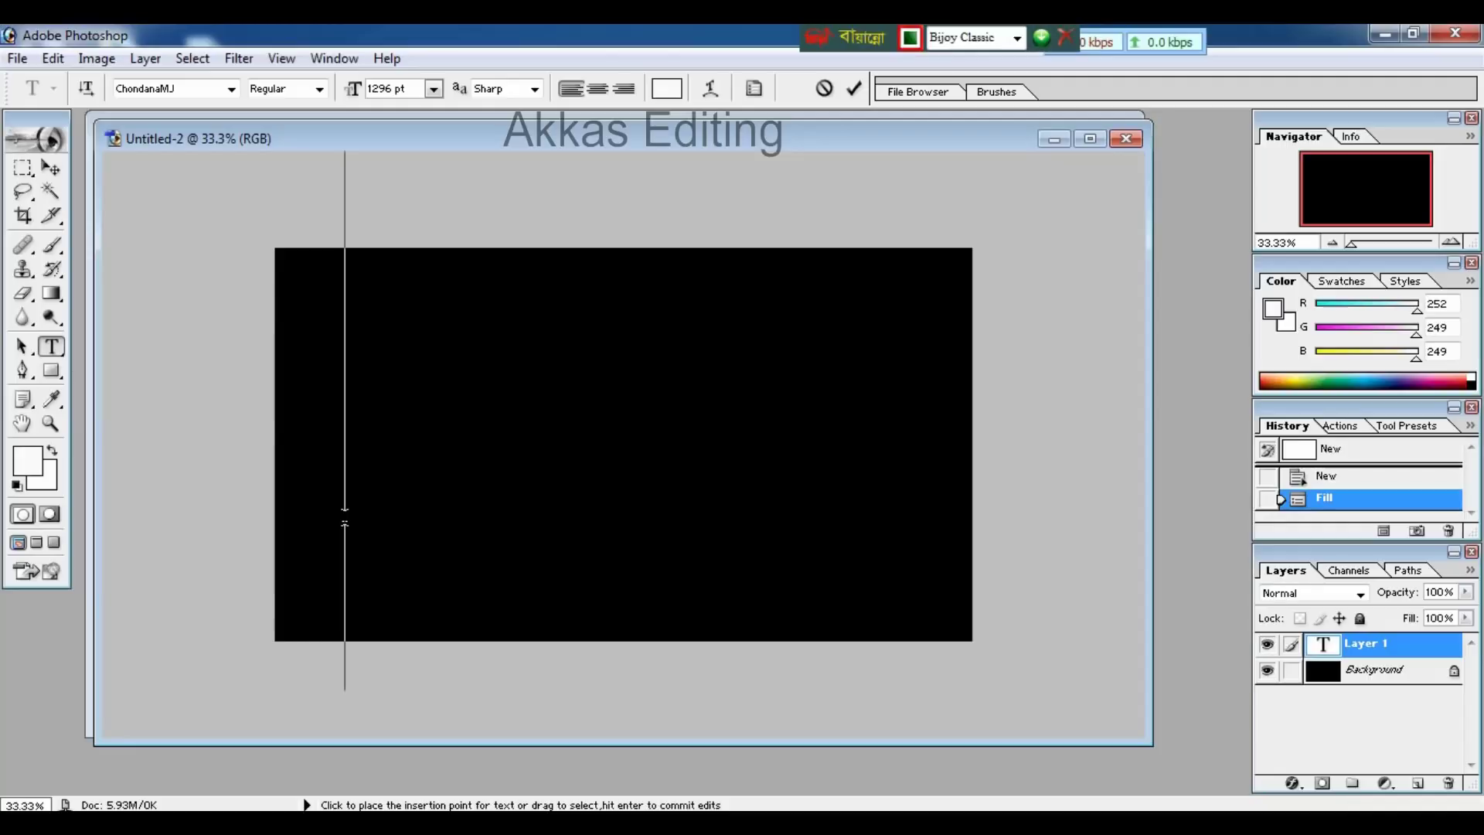
{"action": "type", "text": "cnfbf"}
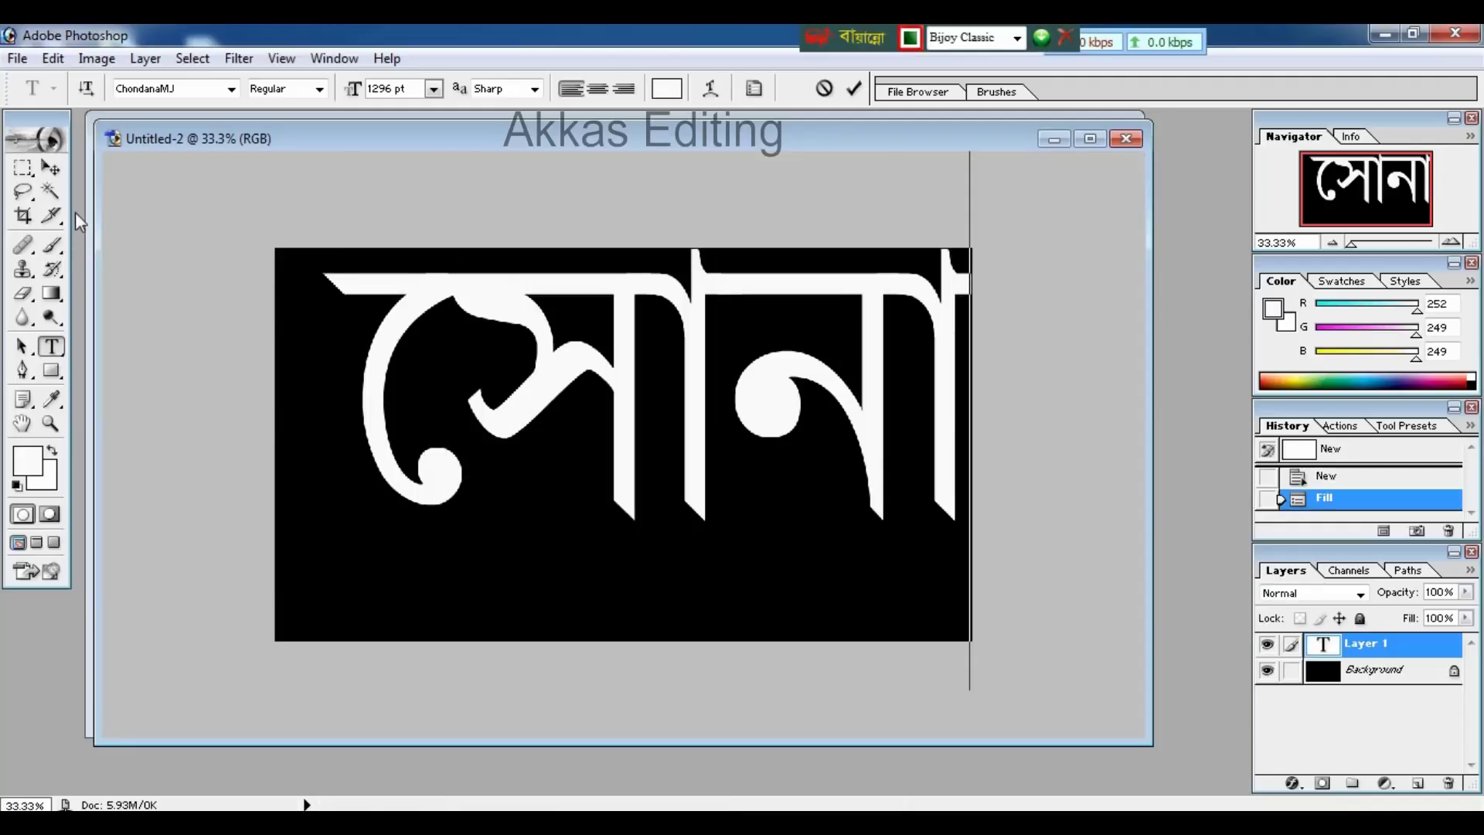
{"action": "left_click", "coordinate": [51, 168]}
Step: Move the সোনা text down and left into place, then duplicate its layer
{"action": "left_click", "coordinate": [655, 363]}
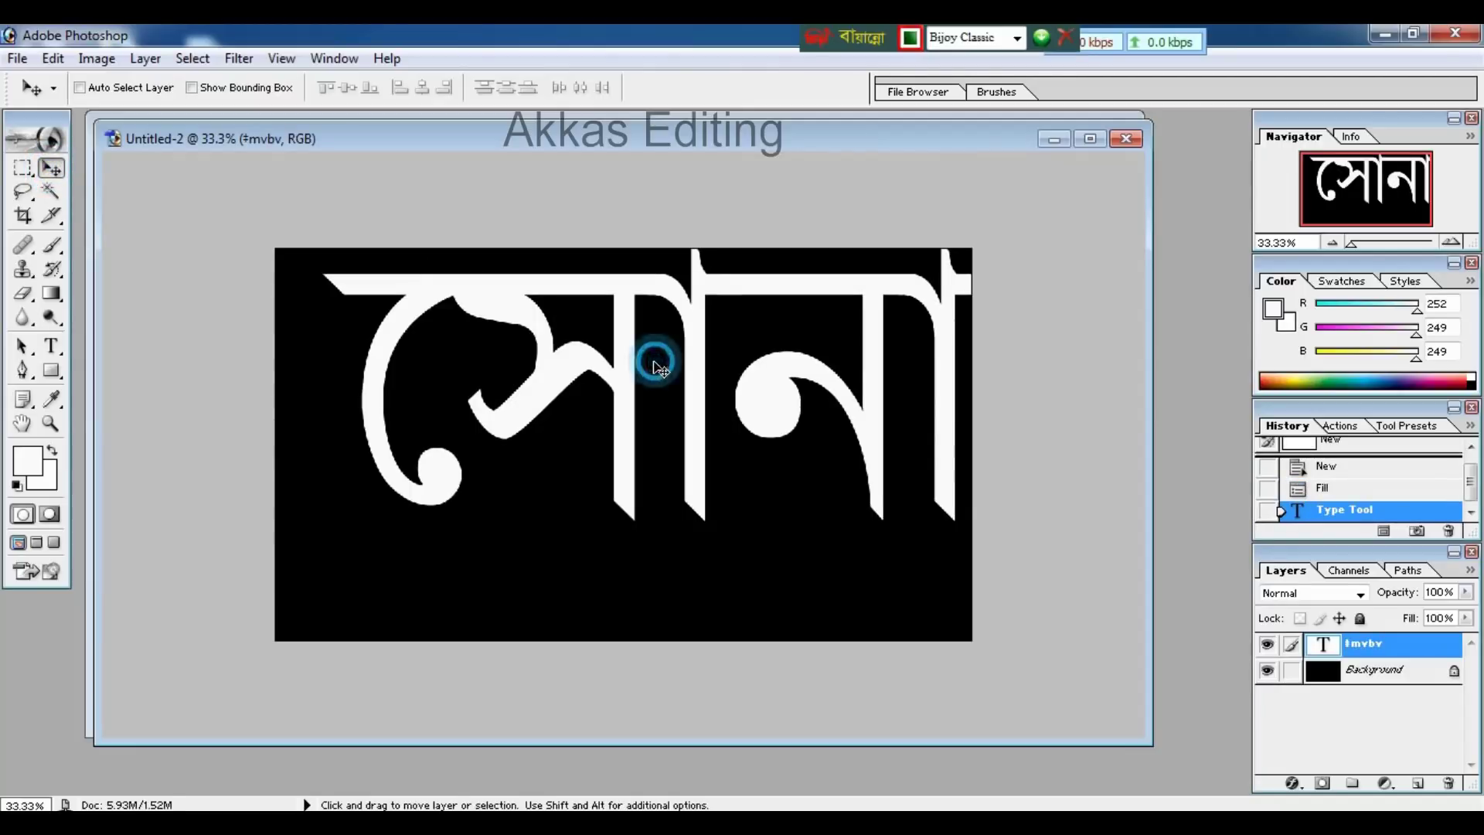
{"action": "left_click_drag", "start_coordinate": [656, 365], "coordinate": [621, 431]}
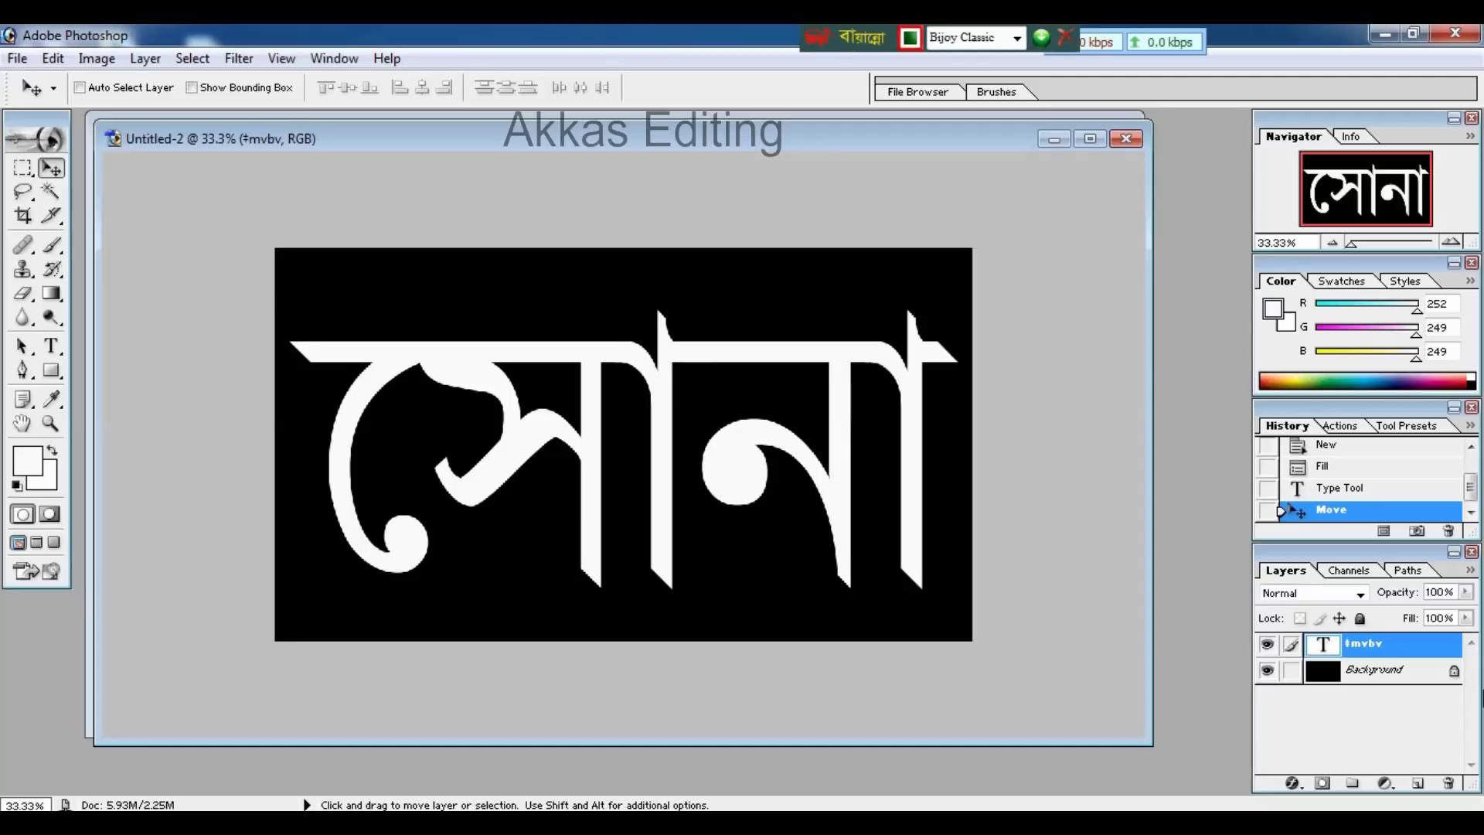
{"action": "key", "text": "ctrl+j"}
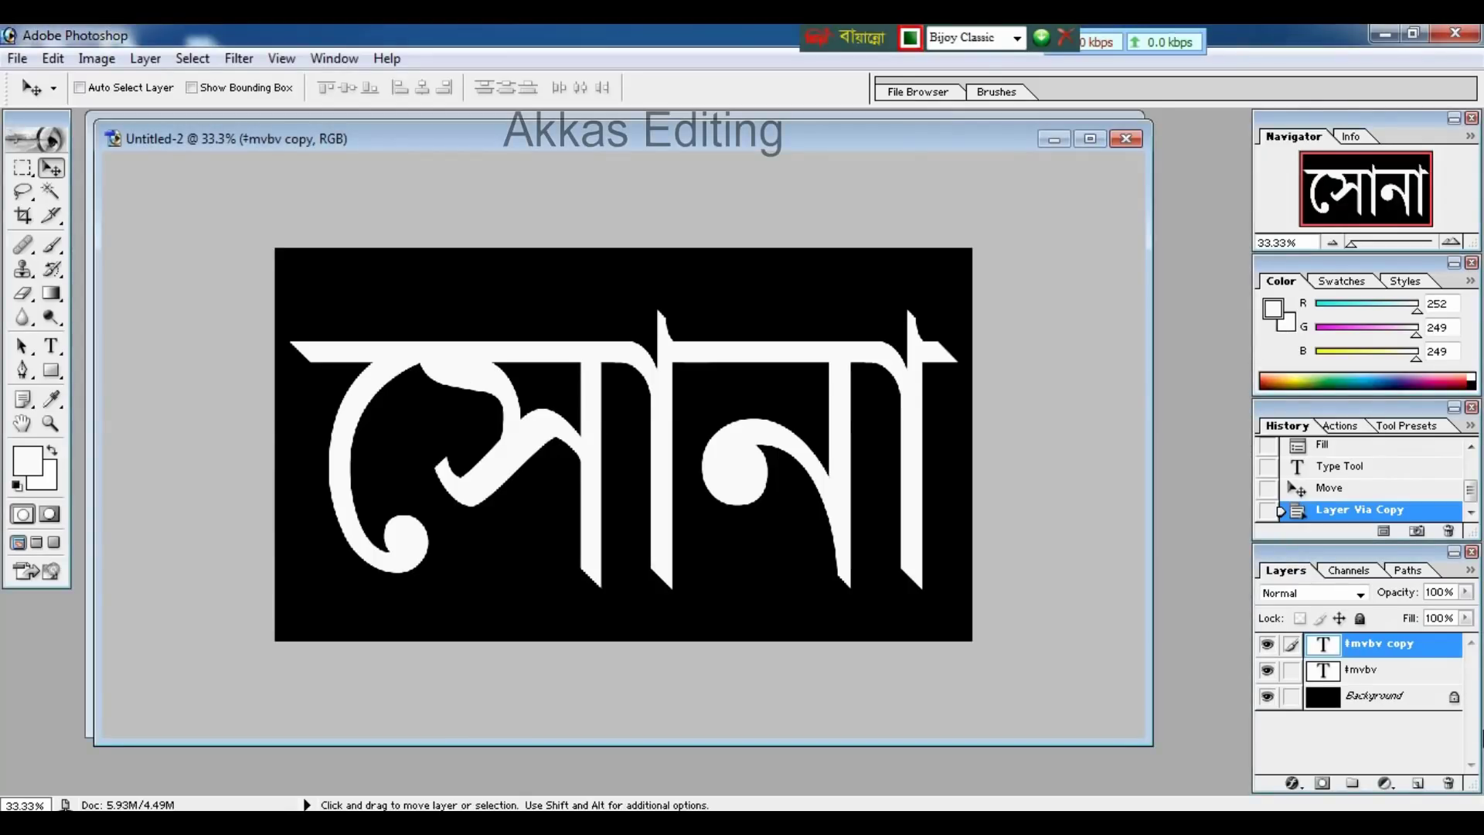
{"action": "key", "text": "ctrl+alt+b"}
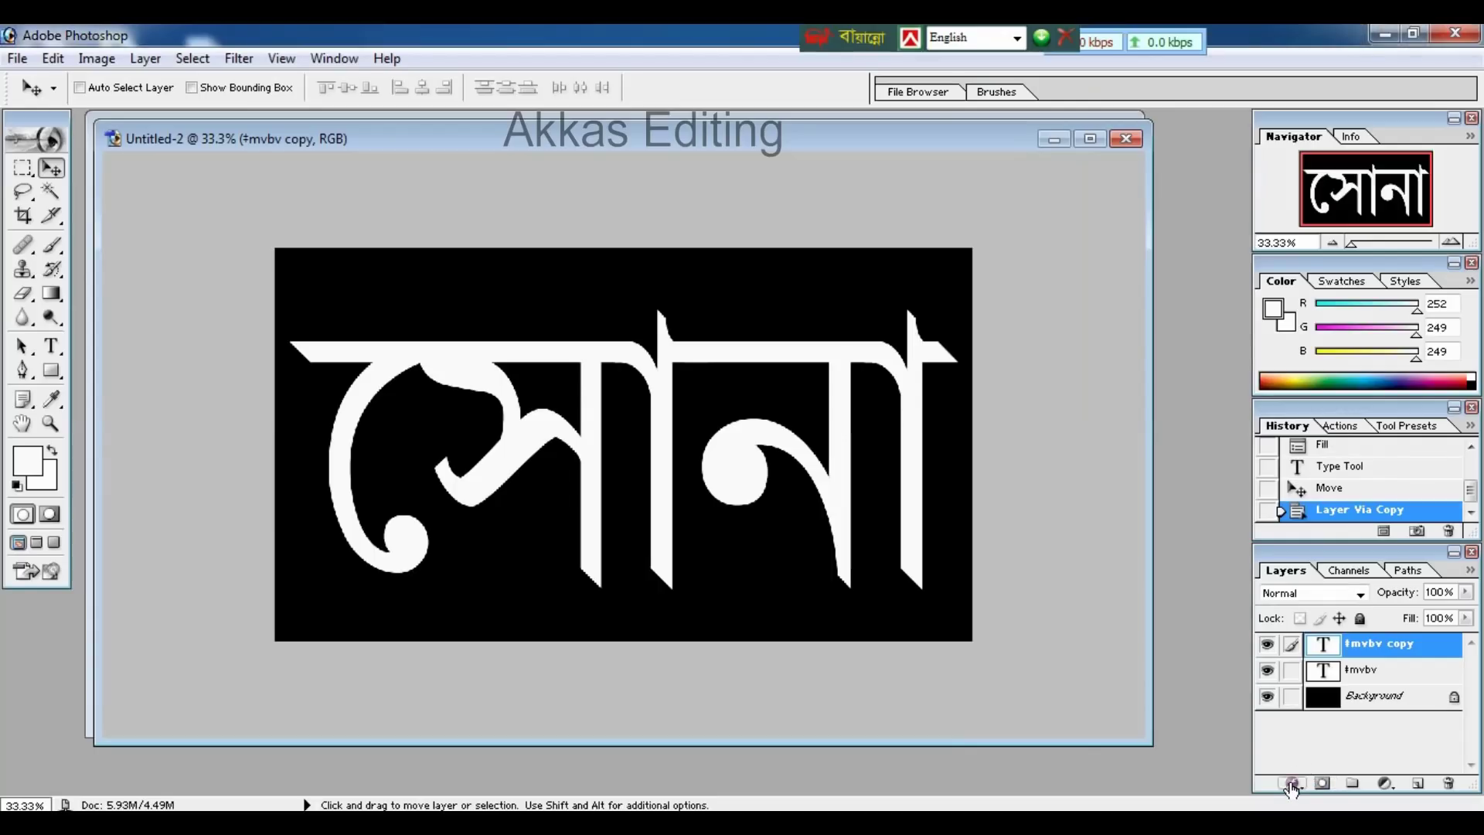
Step: Add a black-to-white linear Gradient Overlay at 90° to the '#mvbv copy' layer
{"action": "left_click", "coordinate": [1234, 781]}
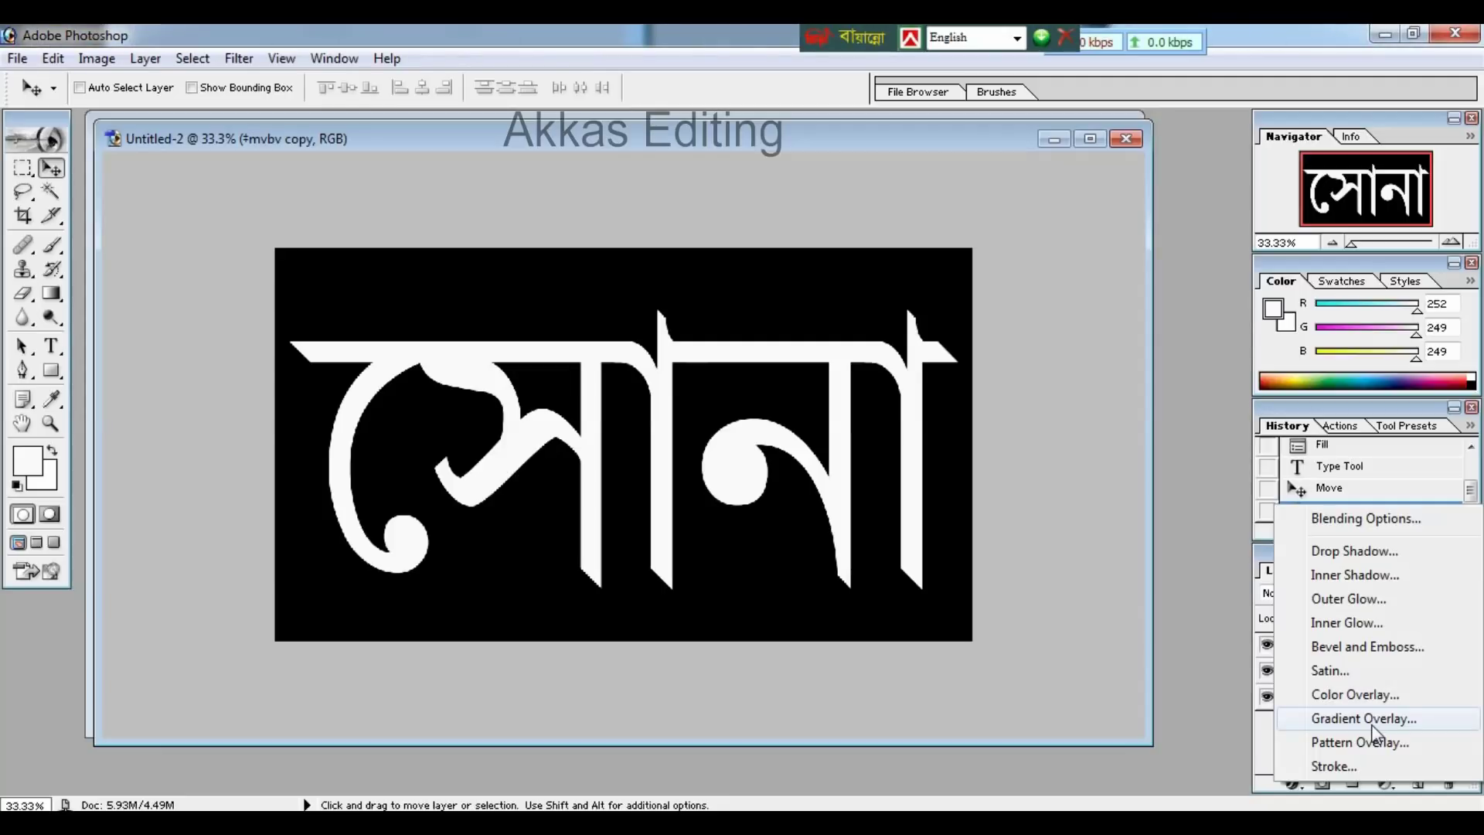
{"action": "key", "text": "Escape"}
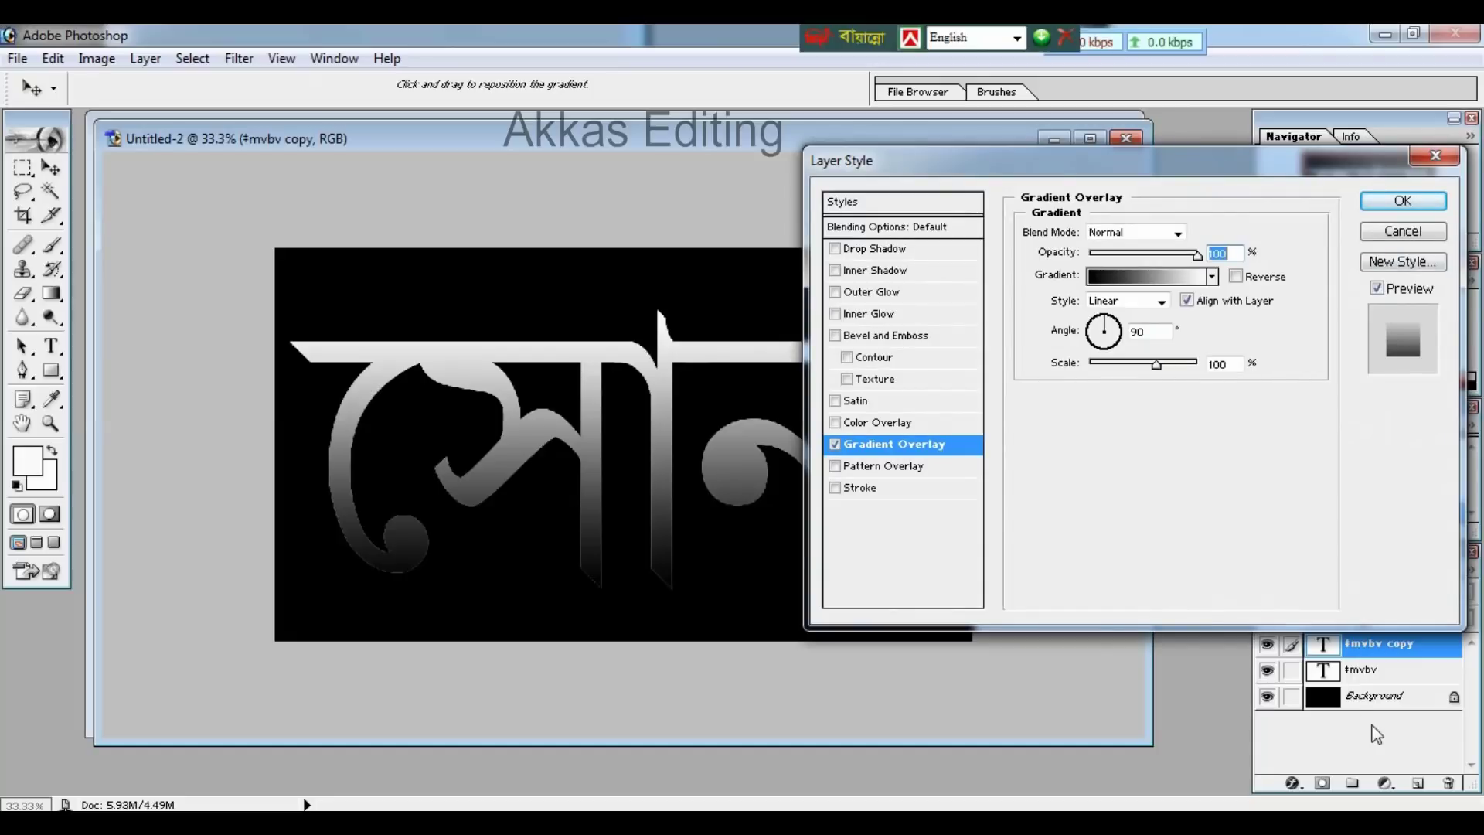
{"action": "left_click_drag", "start_coordinate": [1161, 165], "coordinate": [1110, 168]}
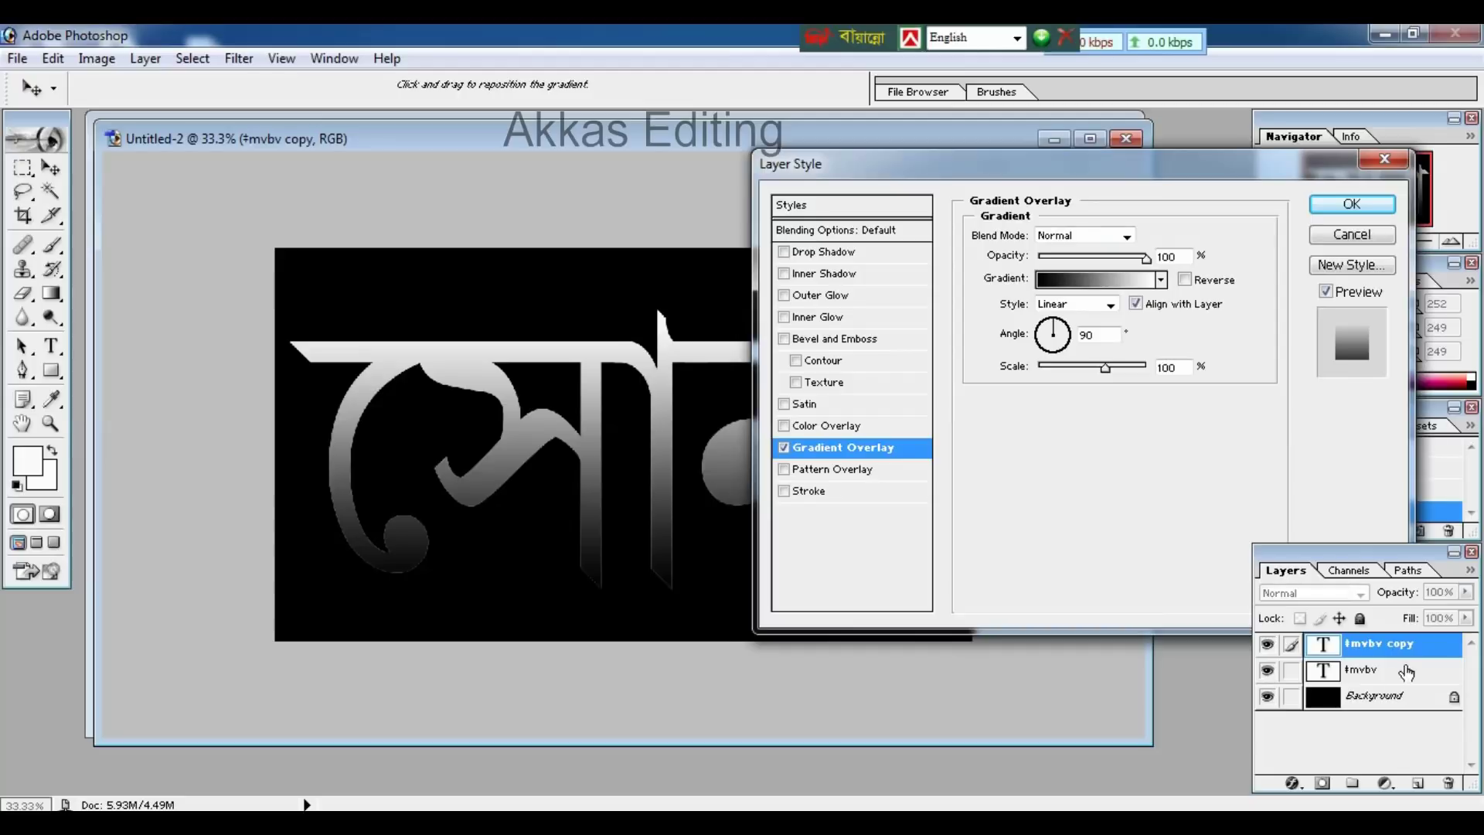
{"action": "left_click", "coordinate": [1142, 175]}
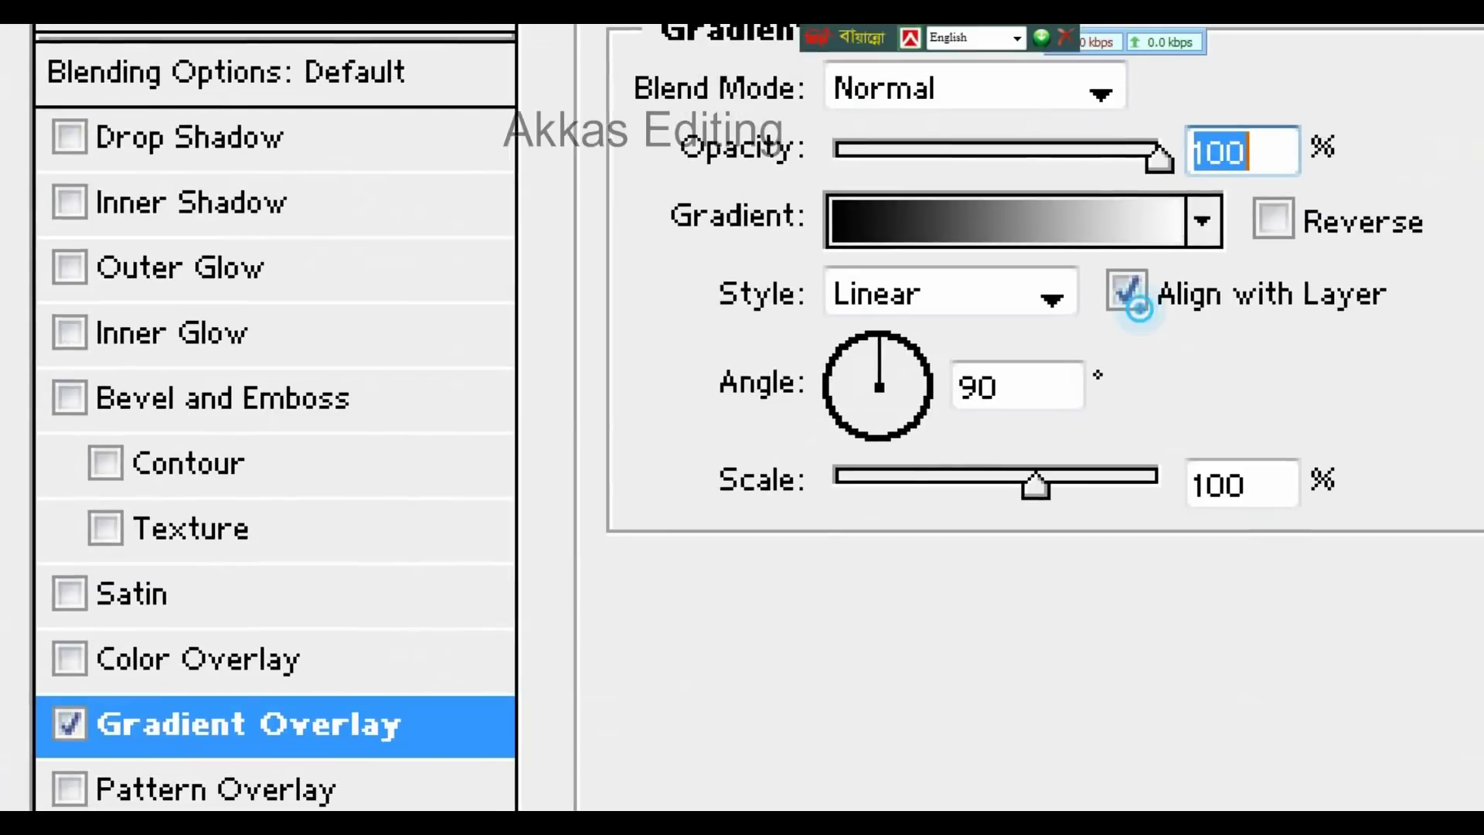
{"action": "left_click_drag", "start_coordinate": [657, 176], "coordinate": [841, 257]}
{"action": "mouse_move", "coordinate": [829, 173]}
{"action": "left_mouse_down"}
{"action": "mouse_move", "coordinate": [1061, 266]}
{"action": "mouse_move", "coordinate": [1215, 267]}
{"action": "left_mouse_up"}
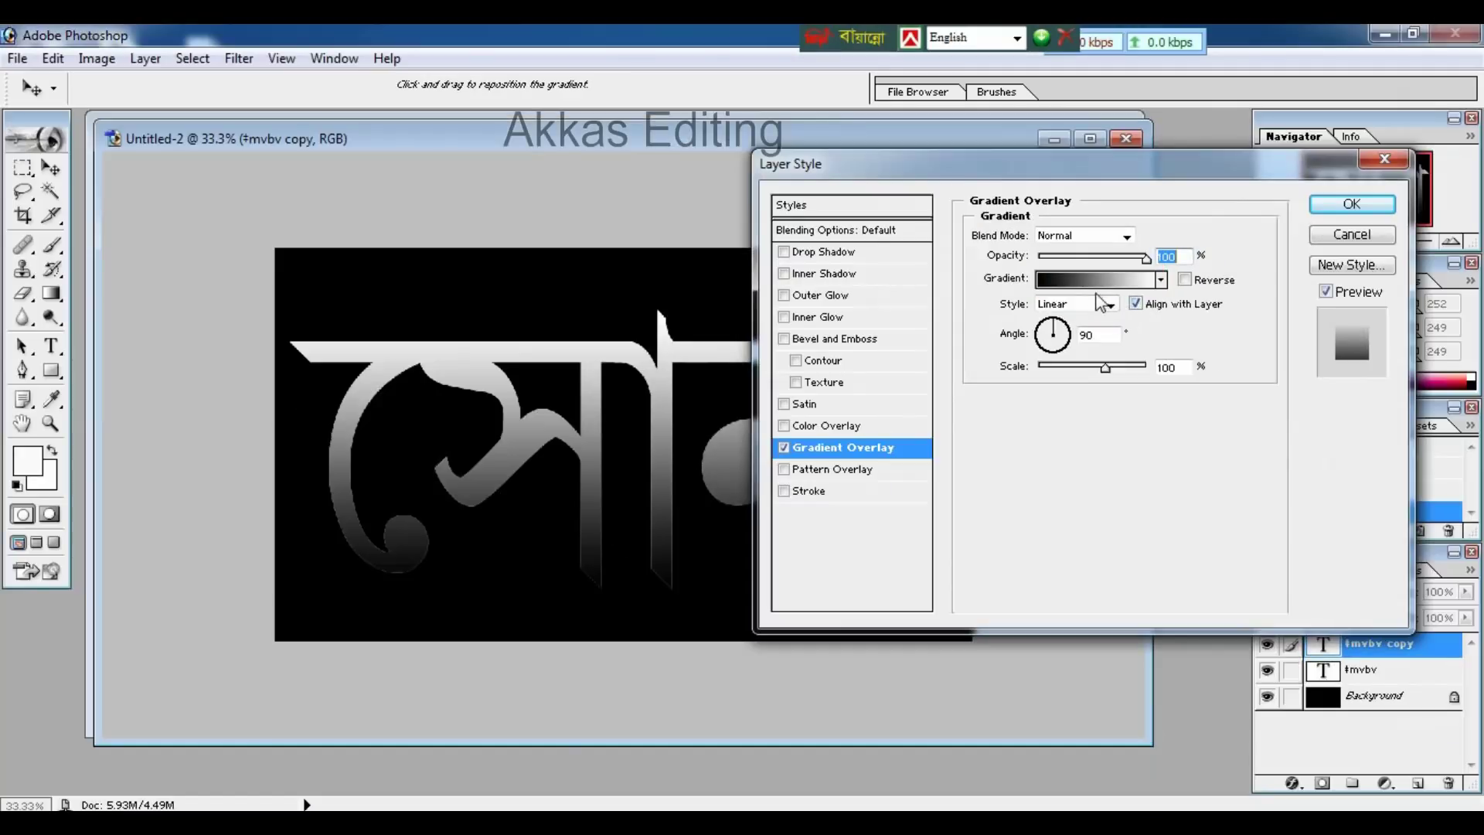
Step: Set the overlay gradient's left colour stop to pale gold #f6eead
{"action": "left_click", "coordinate": [997, 224]}
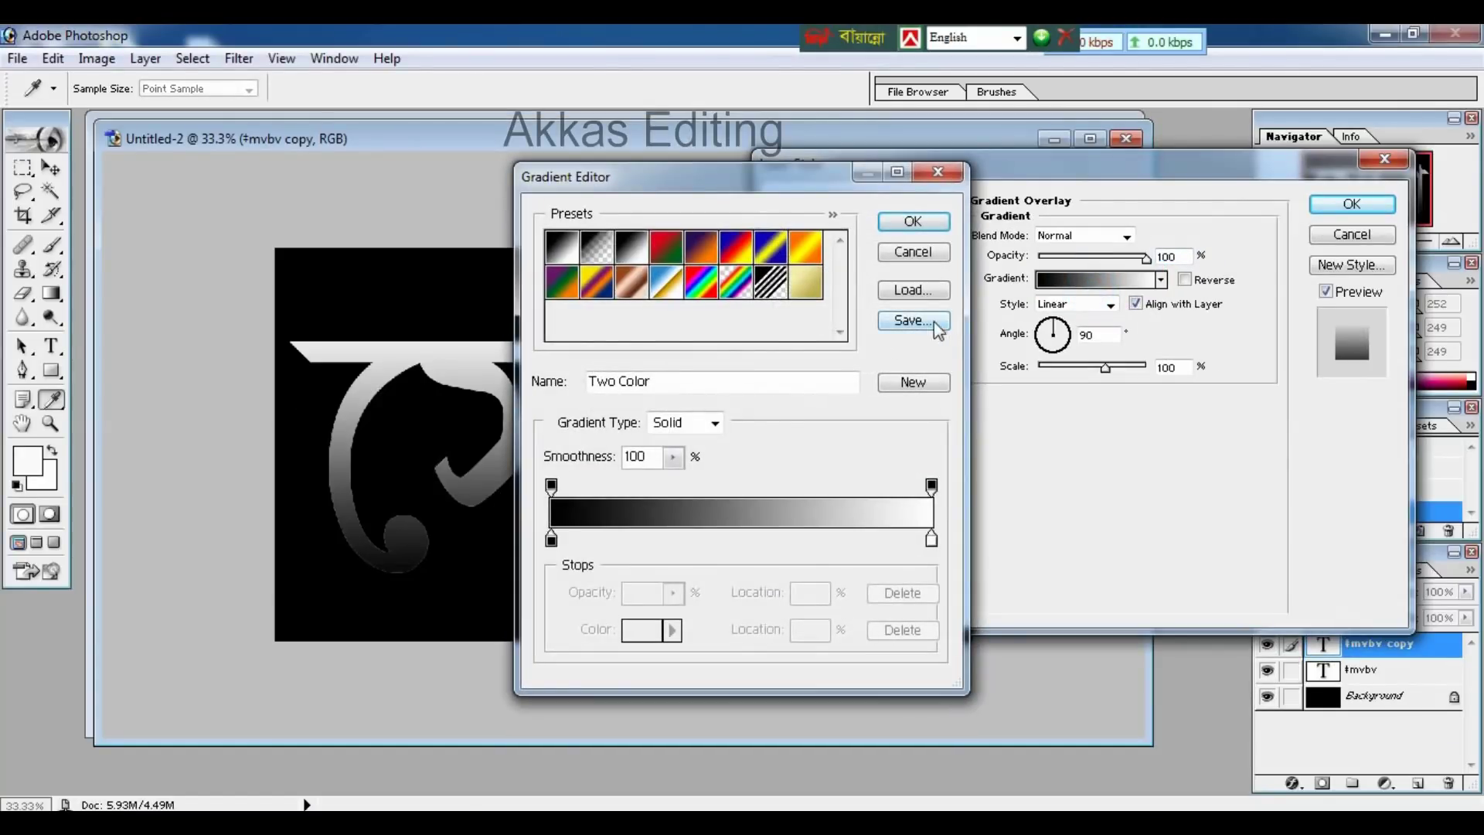
{"action": "left_click_drag", "start_coordinate": [756, 182], "coordinate": [730, 174]}
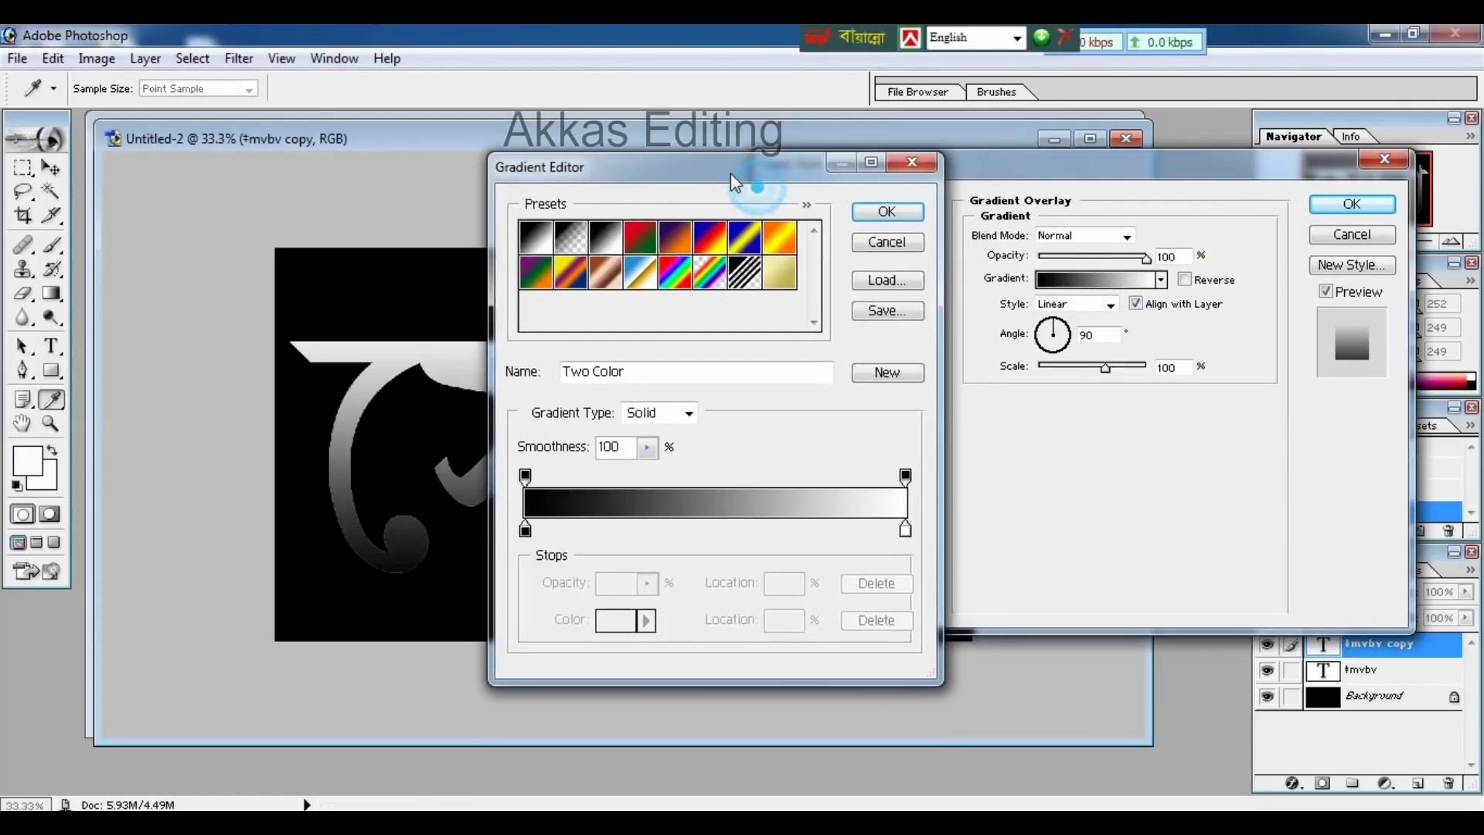
{"action": "left_click", "coordinate": [526, 532]}
{"action": "double_click", "coordinate": [526, 533]}
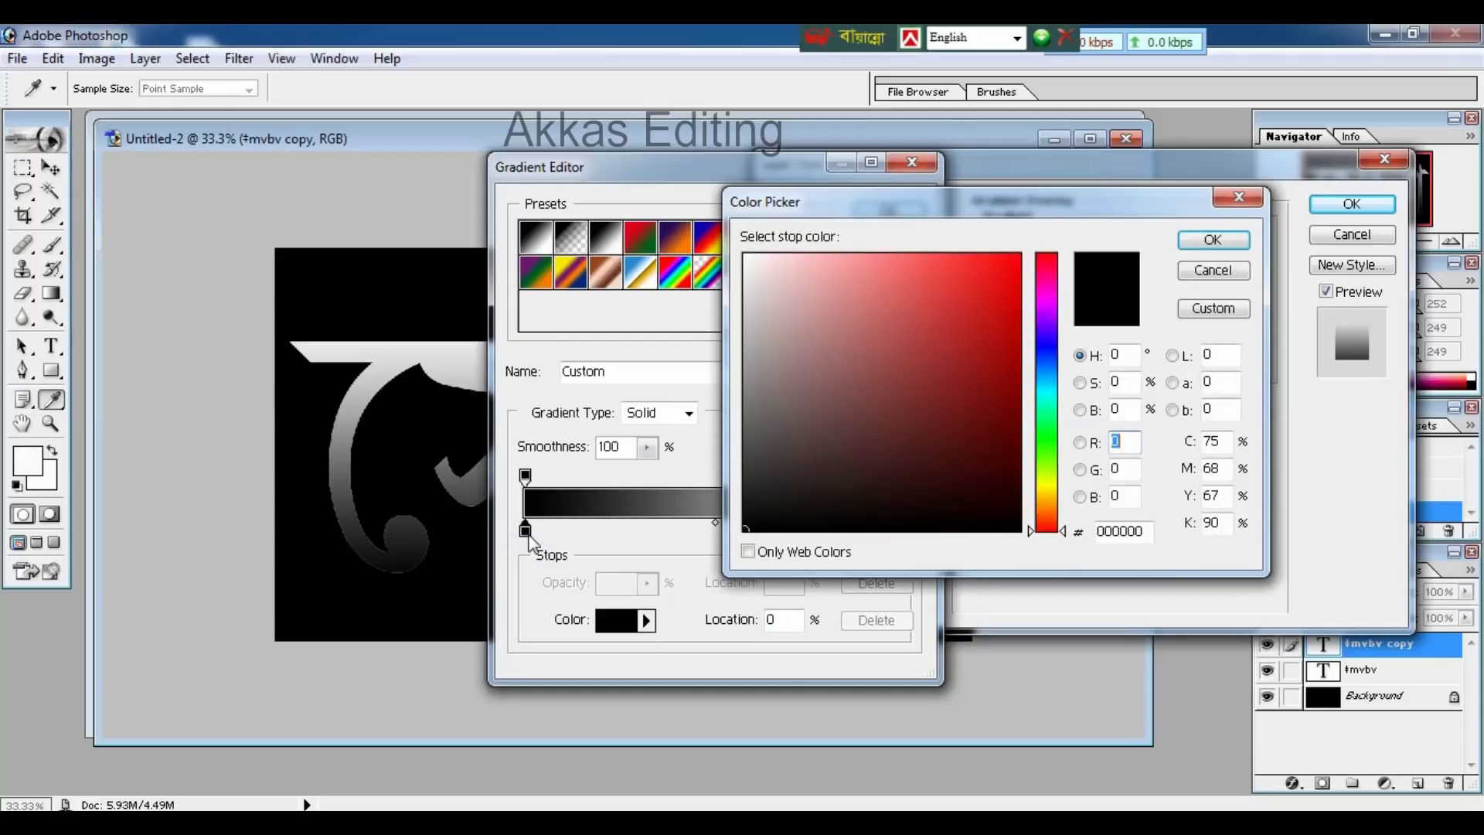
{"action": "double_click", "coordinate": [1150, 531]}
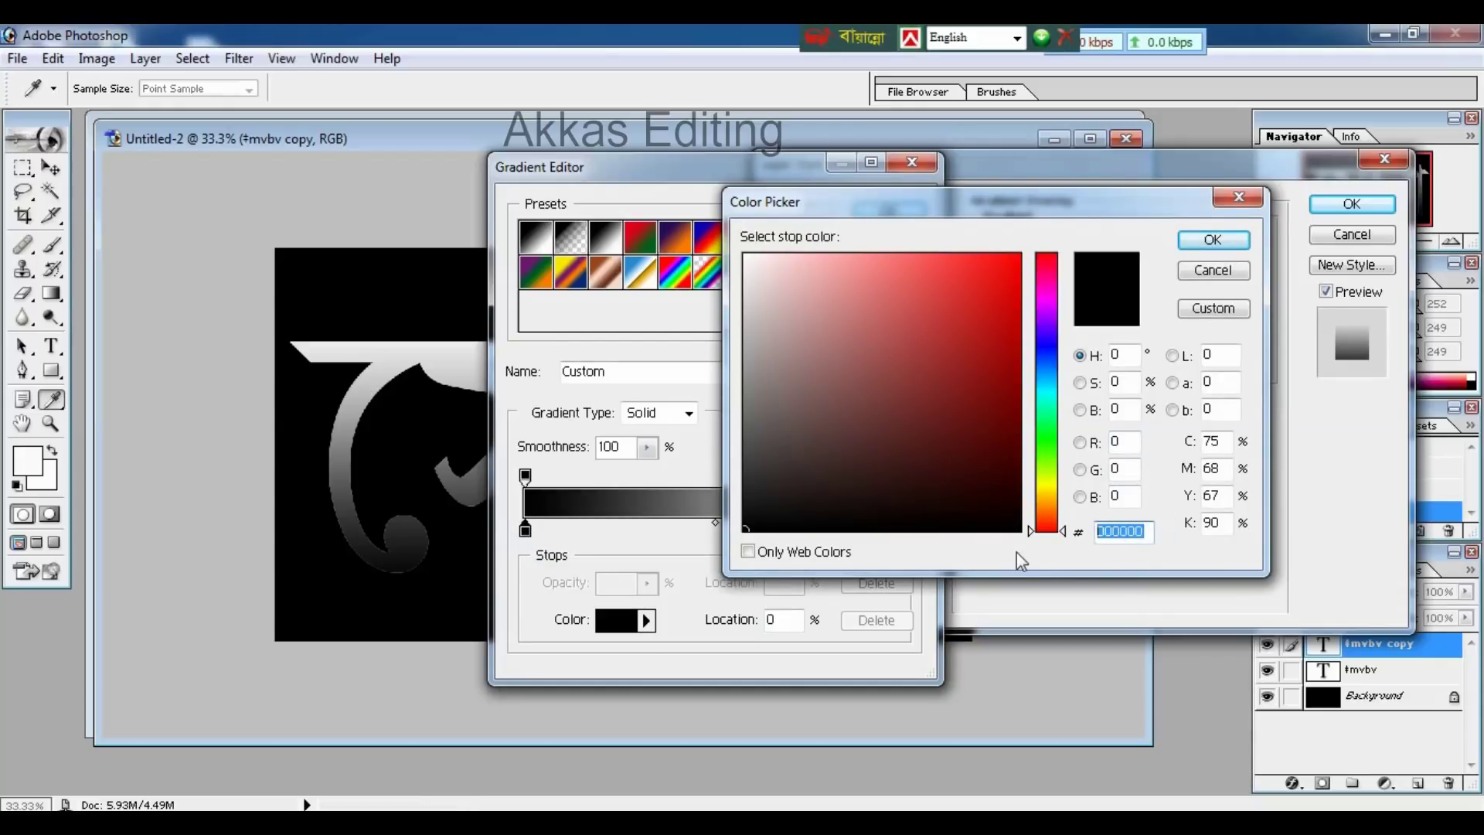
{"action": "type", "text": "f6"}
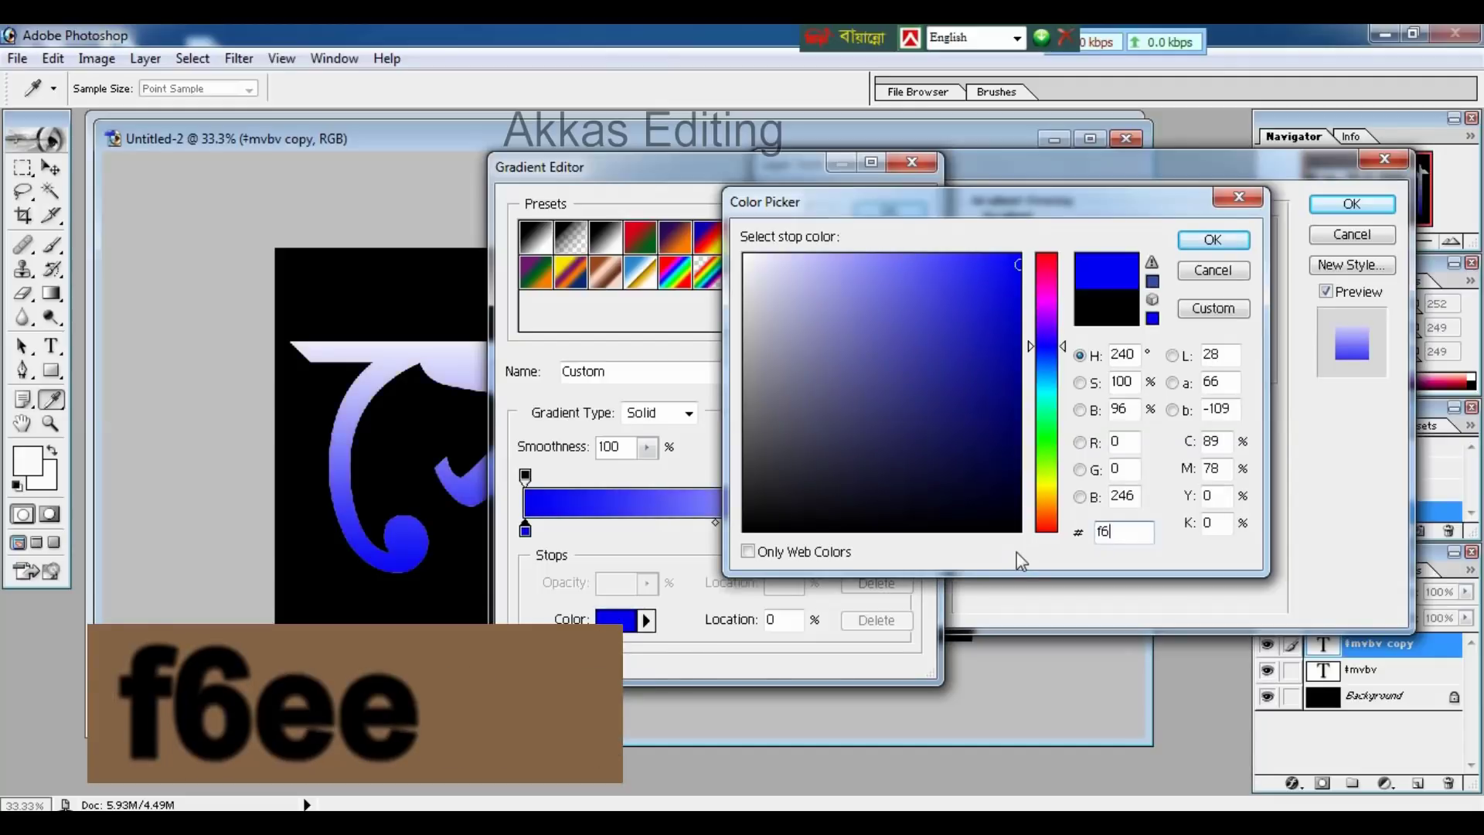
{"action": "type", "text": "ee"}
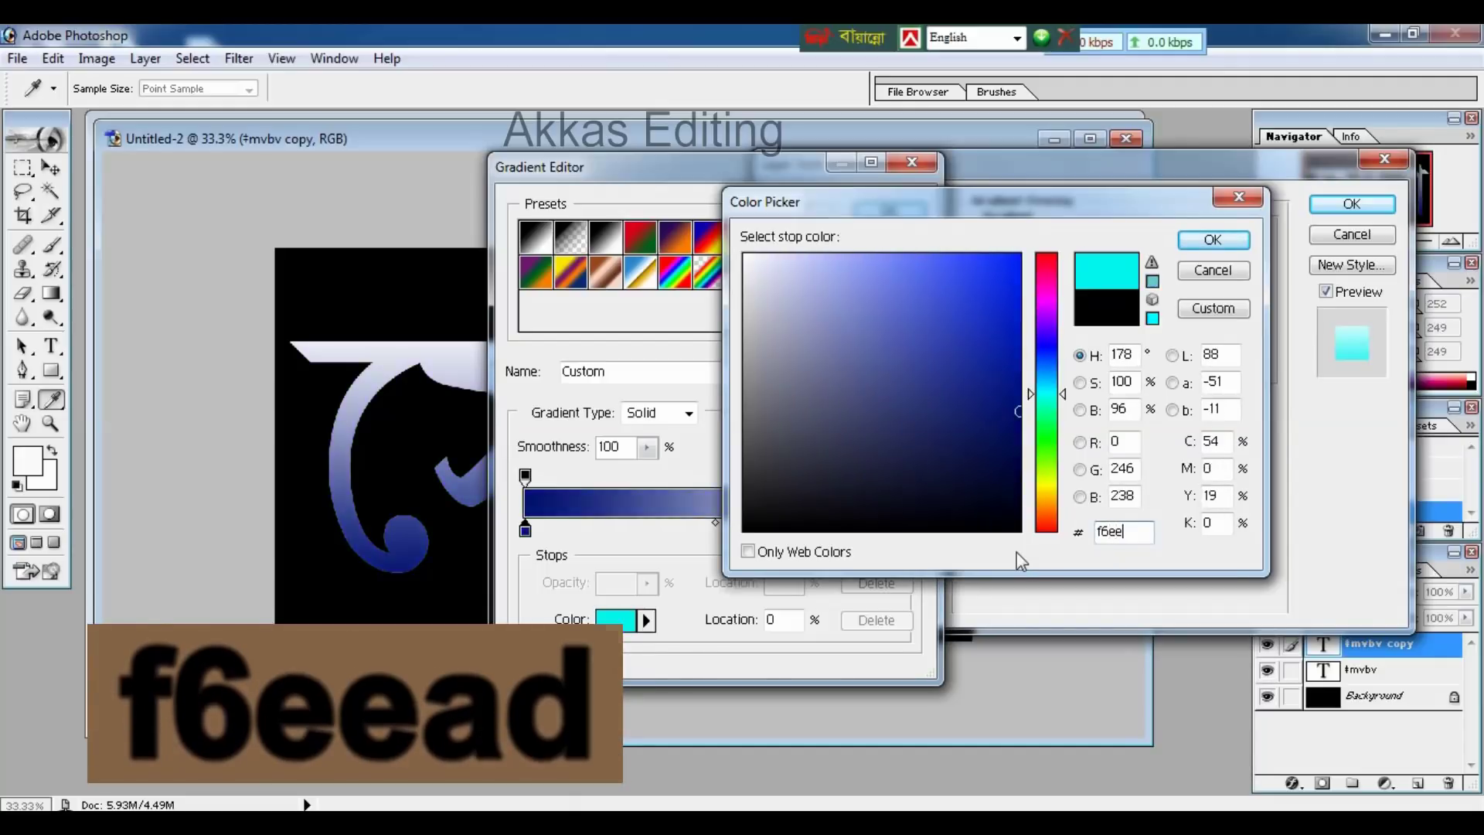
{"action": "type", "text": "ad"}
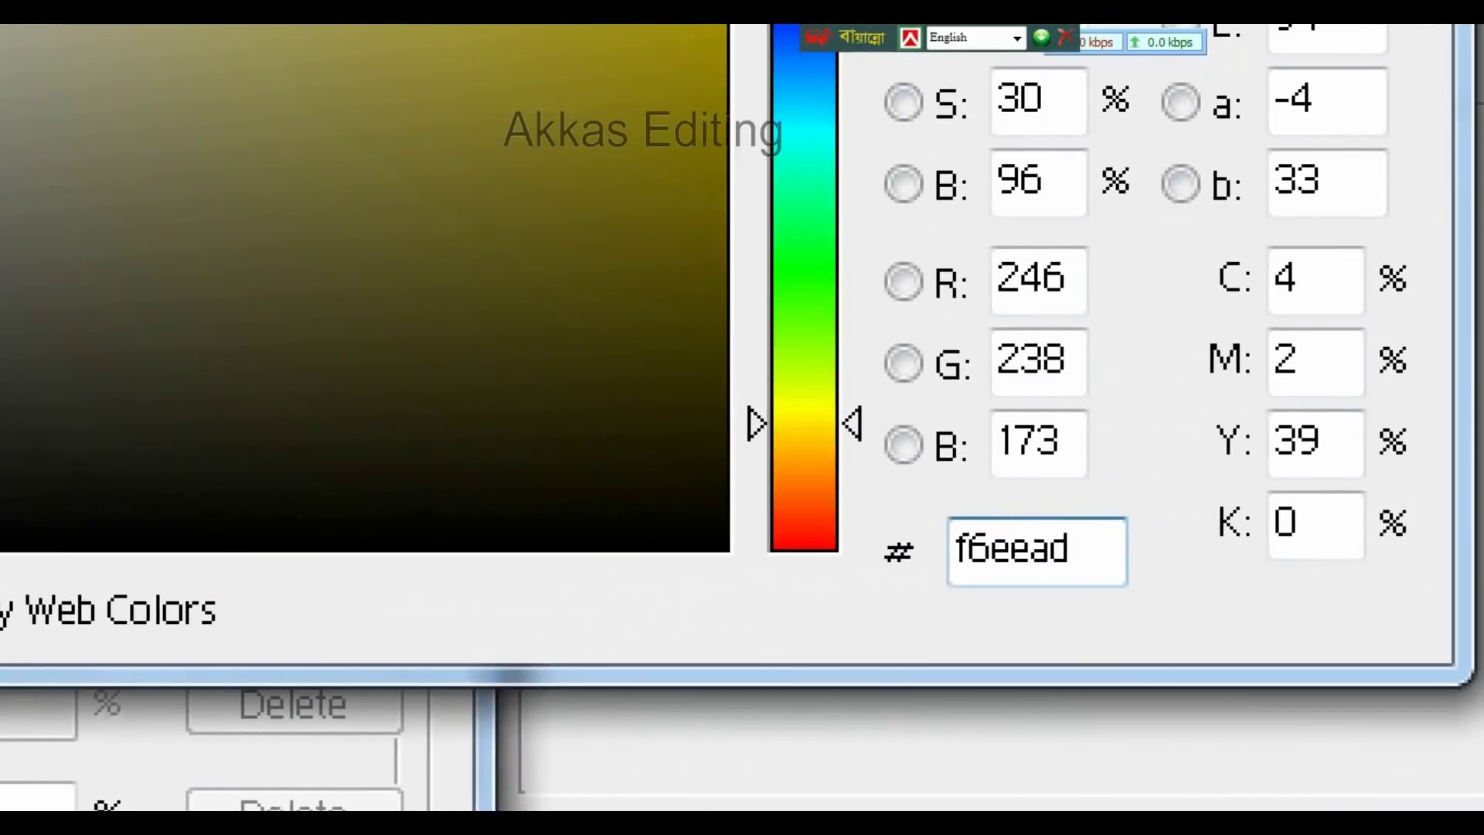
{"action": "left_click_drag", "start_coordinate": [926, 503], "coordinate": [1116, 588]}
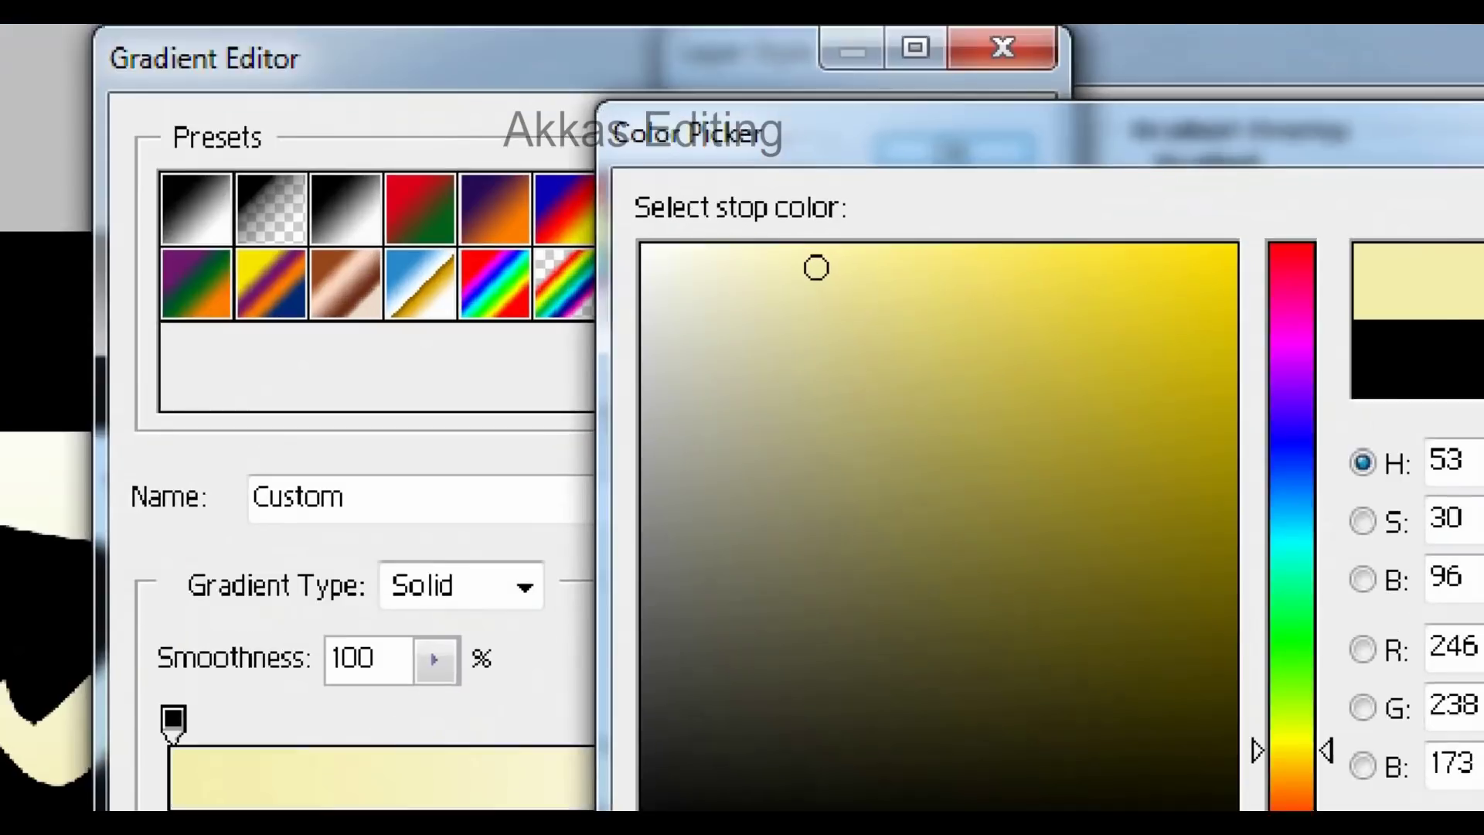
{"action": "left_click_drag", "start_coordinate": [782, 245], "coordinate": [844, 289]}
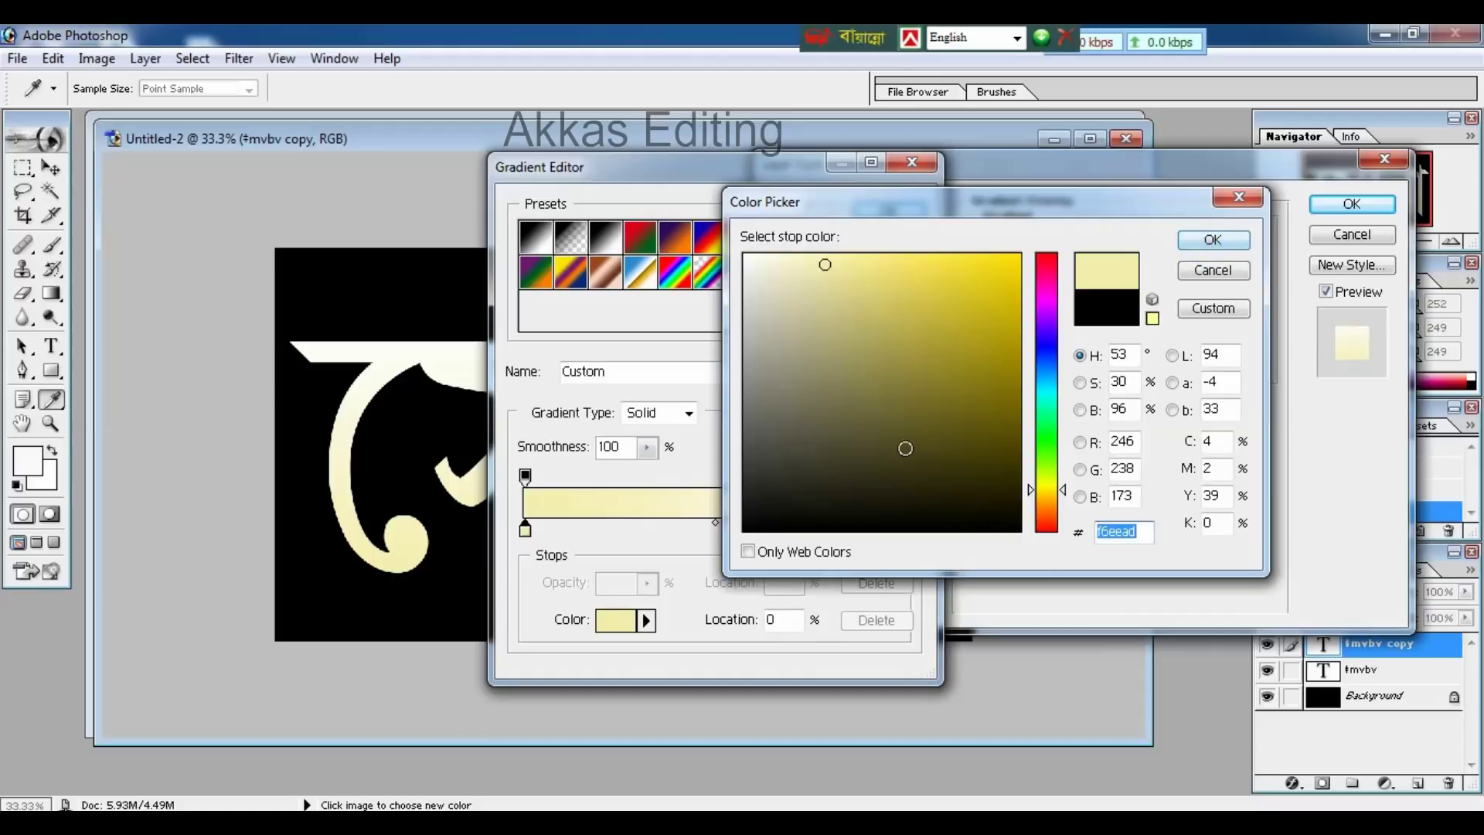
{"action": "left_click", "coordinate": [1201, 240]}
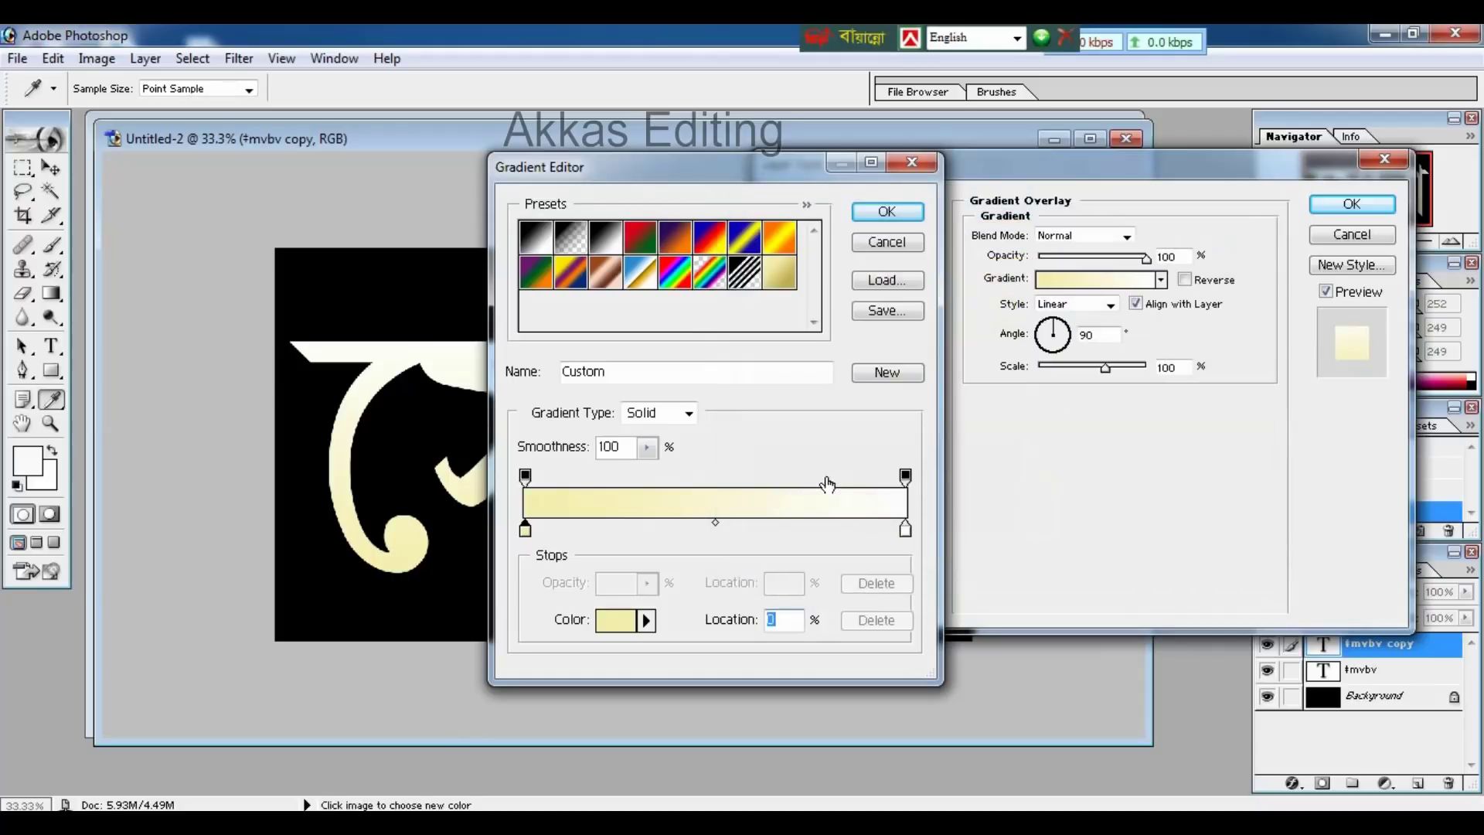
Step: Set the gradient's right colour stop to darker gold #c1ae51
{"action": "double_click", "coordinate": [905, 531]}
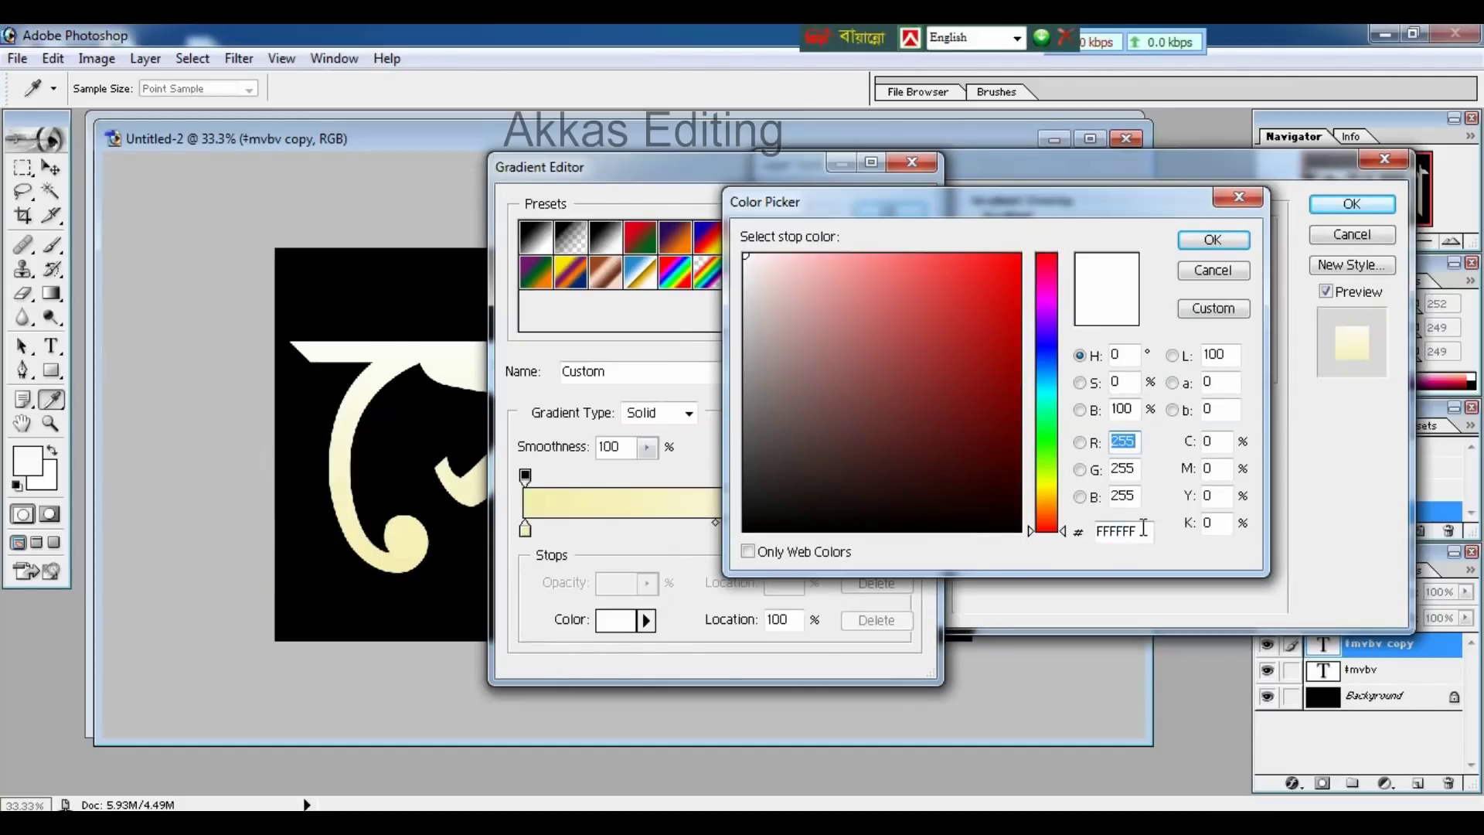
{"action": "double_click", "coordinate": [1143, 528]}
{"action": "type", "text": "c1a"}
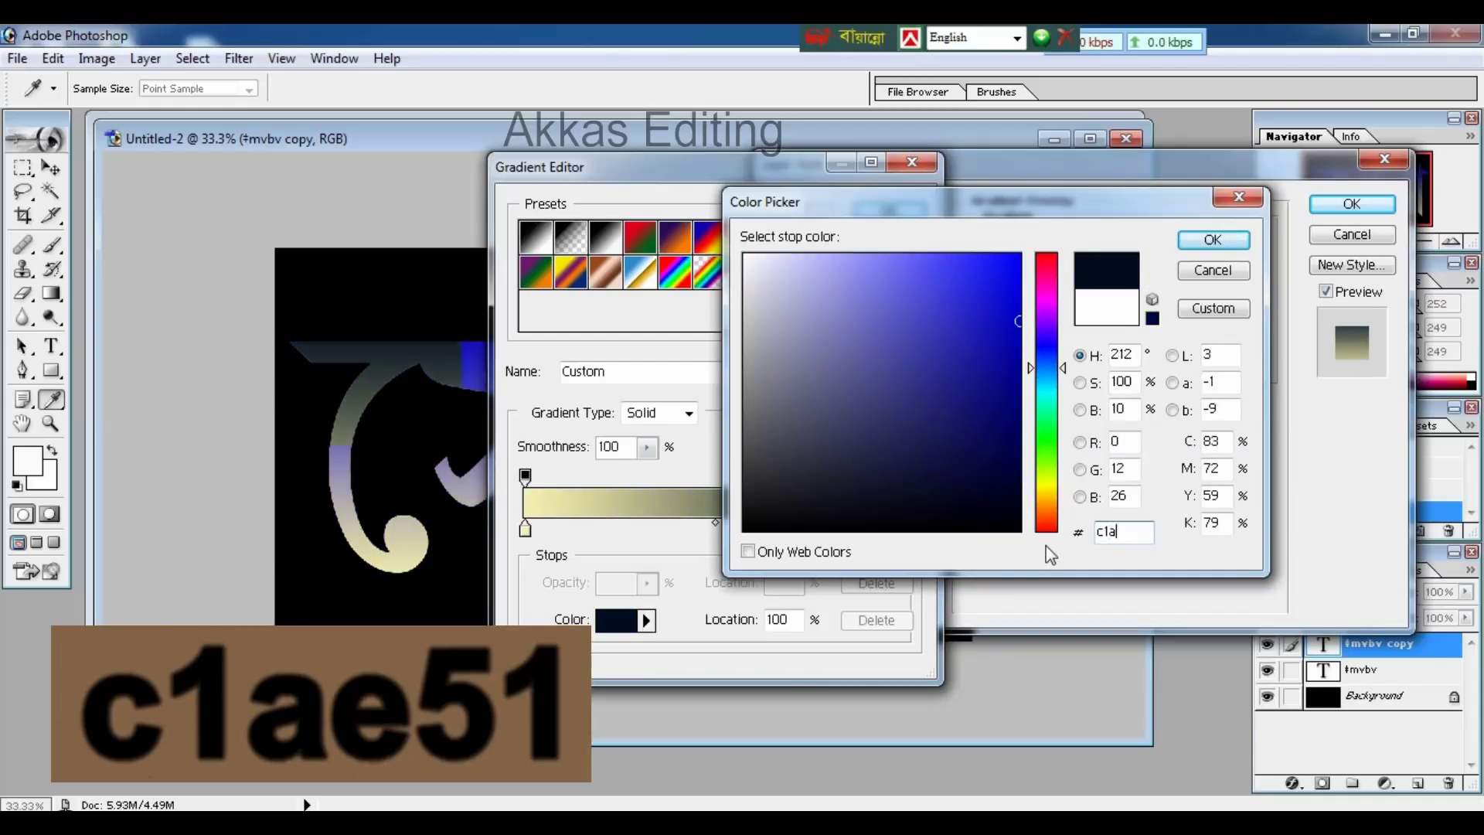
{"action": "type", "text": "e"}
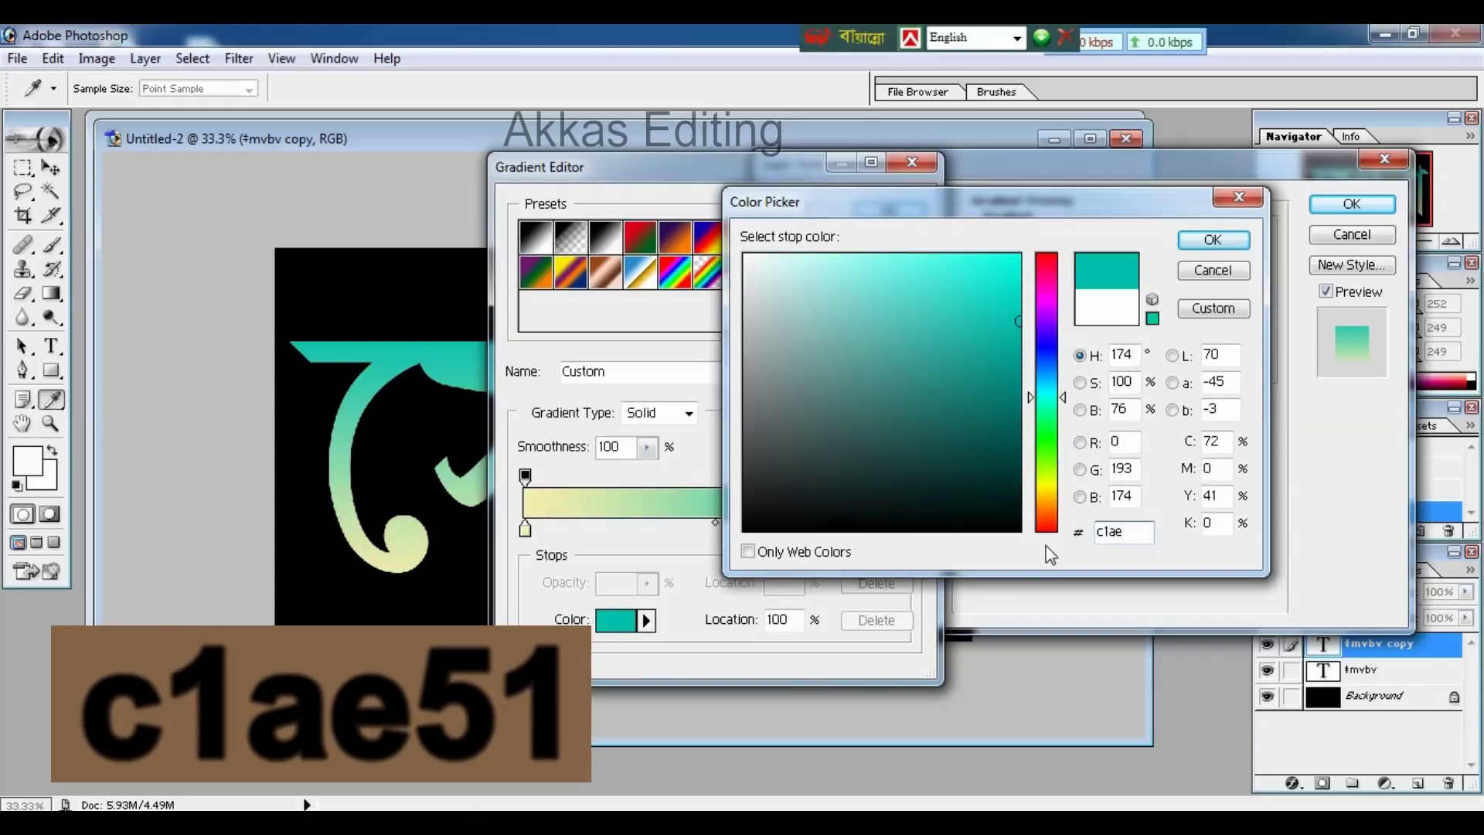
{"action": "type", "text": "51"}
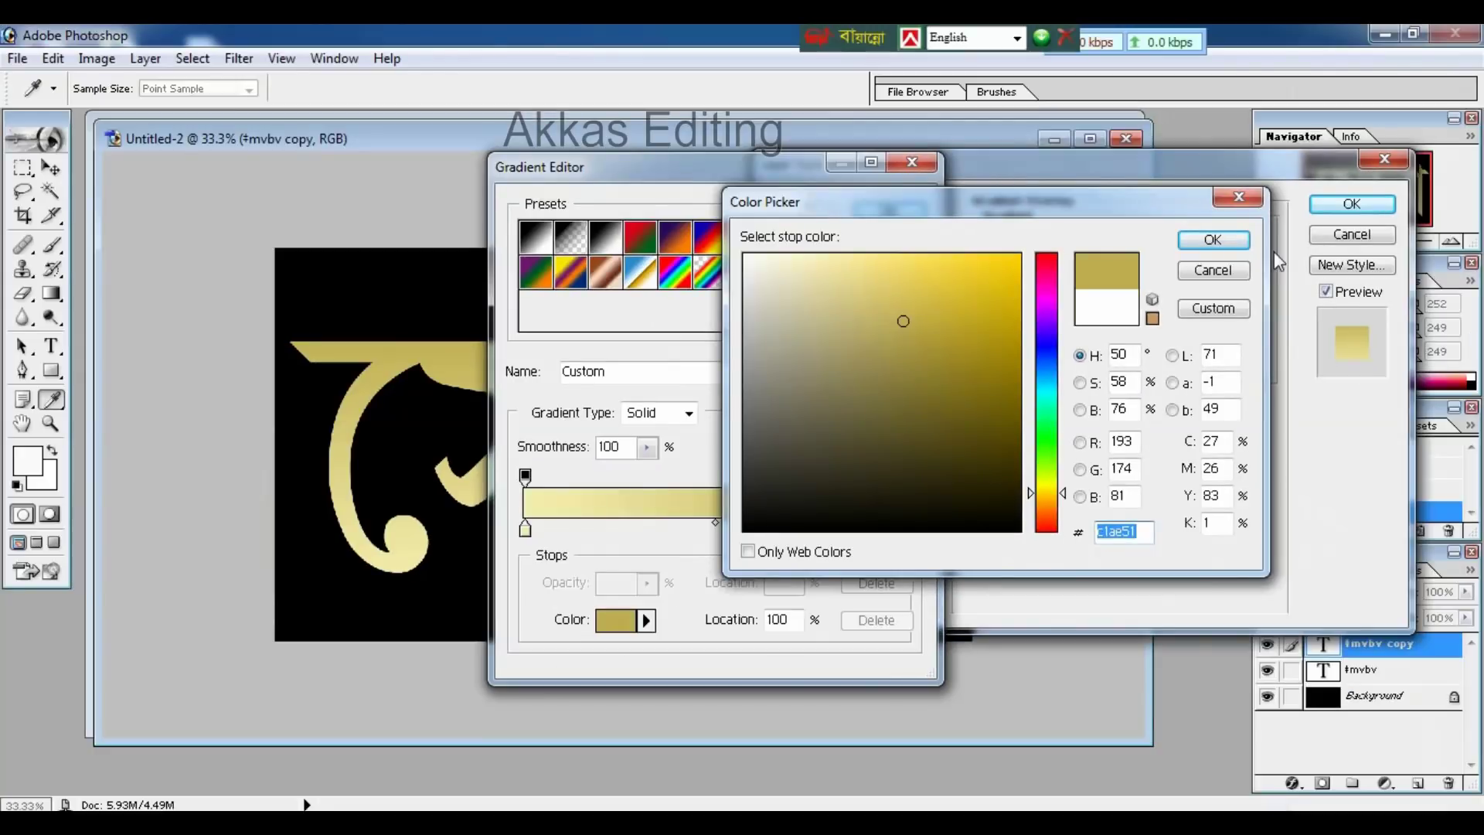
{"action": "left_click", "coordinate": [1224, 241]}
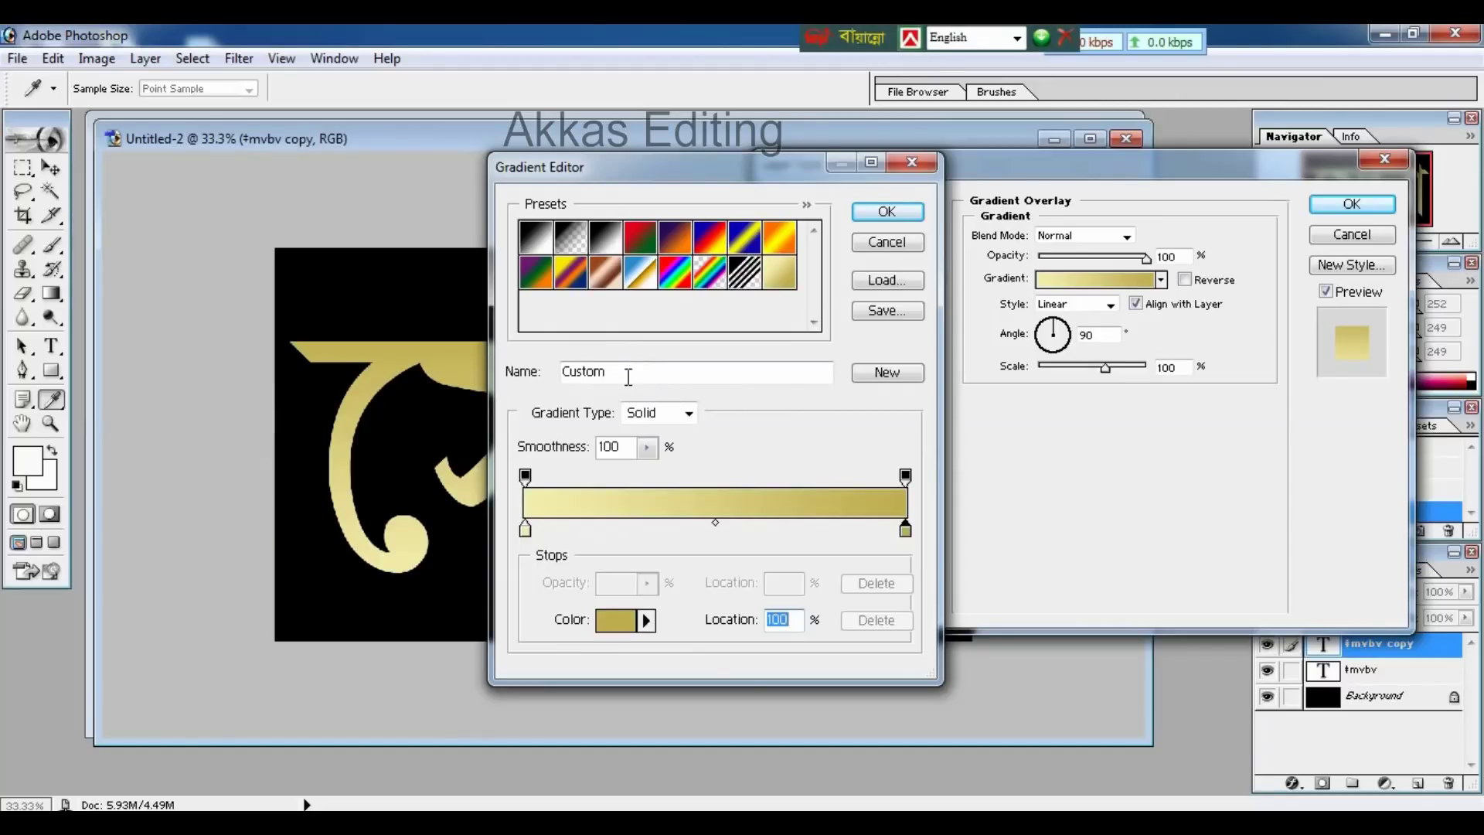
Step: Name the gradient 'Gold', save it as a new preset, and apply it
{"action": "double_click", "coordinate": [629, 377]}
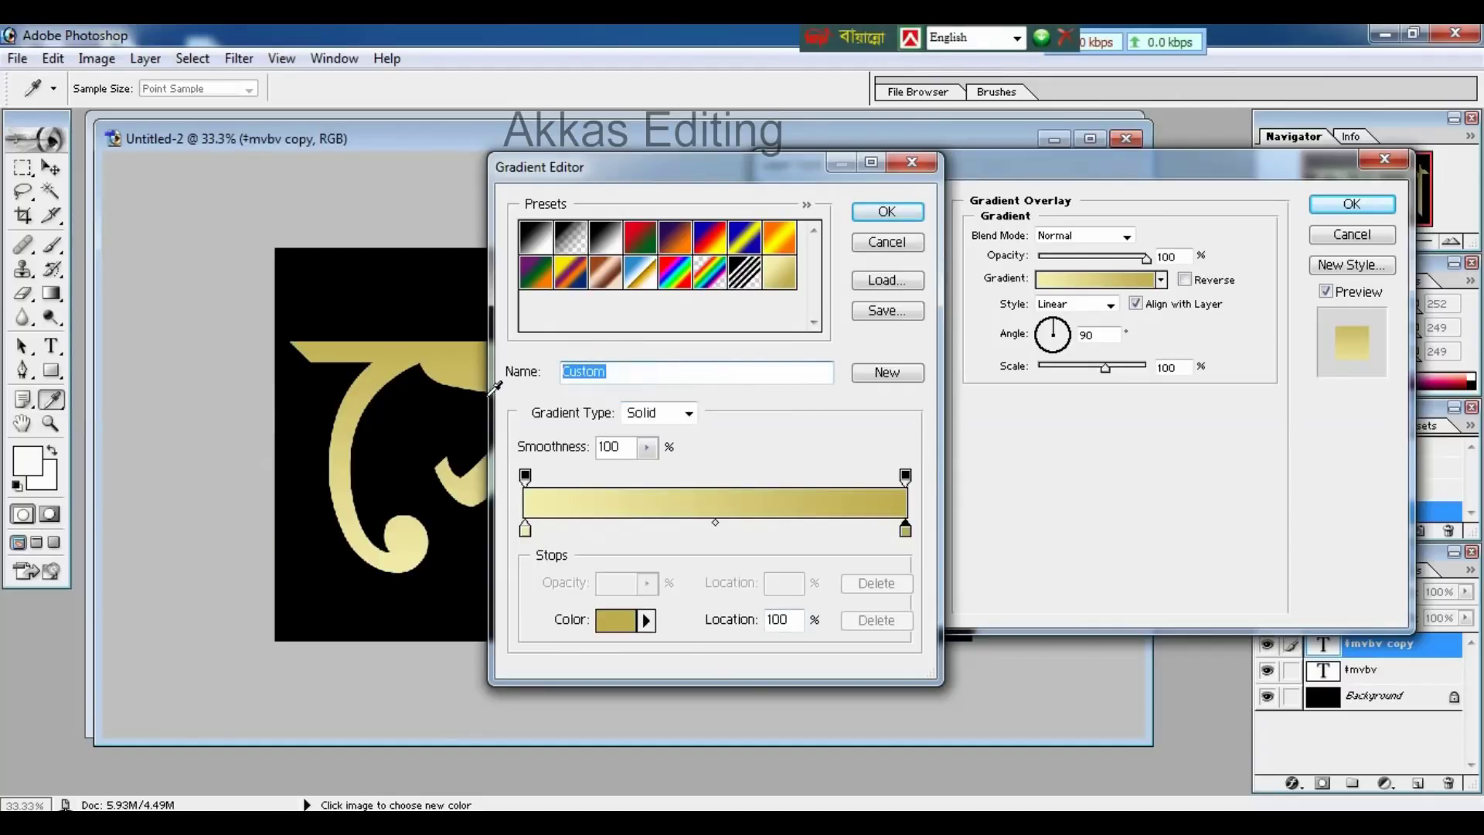
{"action": "type", "text": "Gold"}
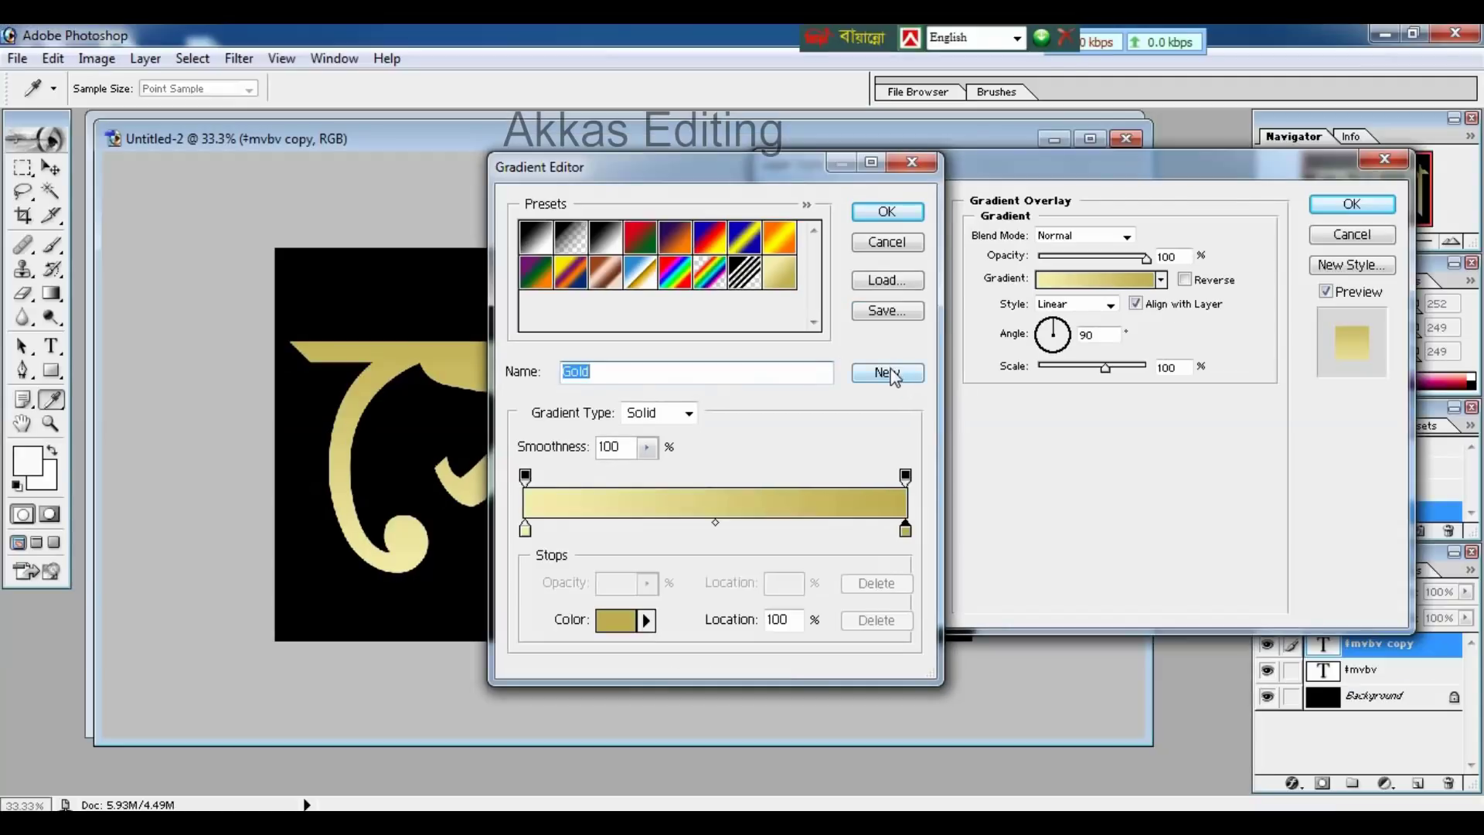
{"action": "left_click", "coordinate": [890, 374]}
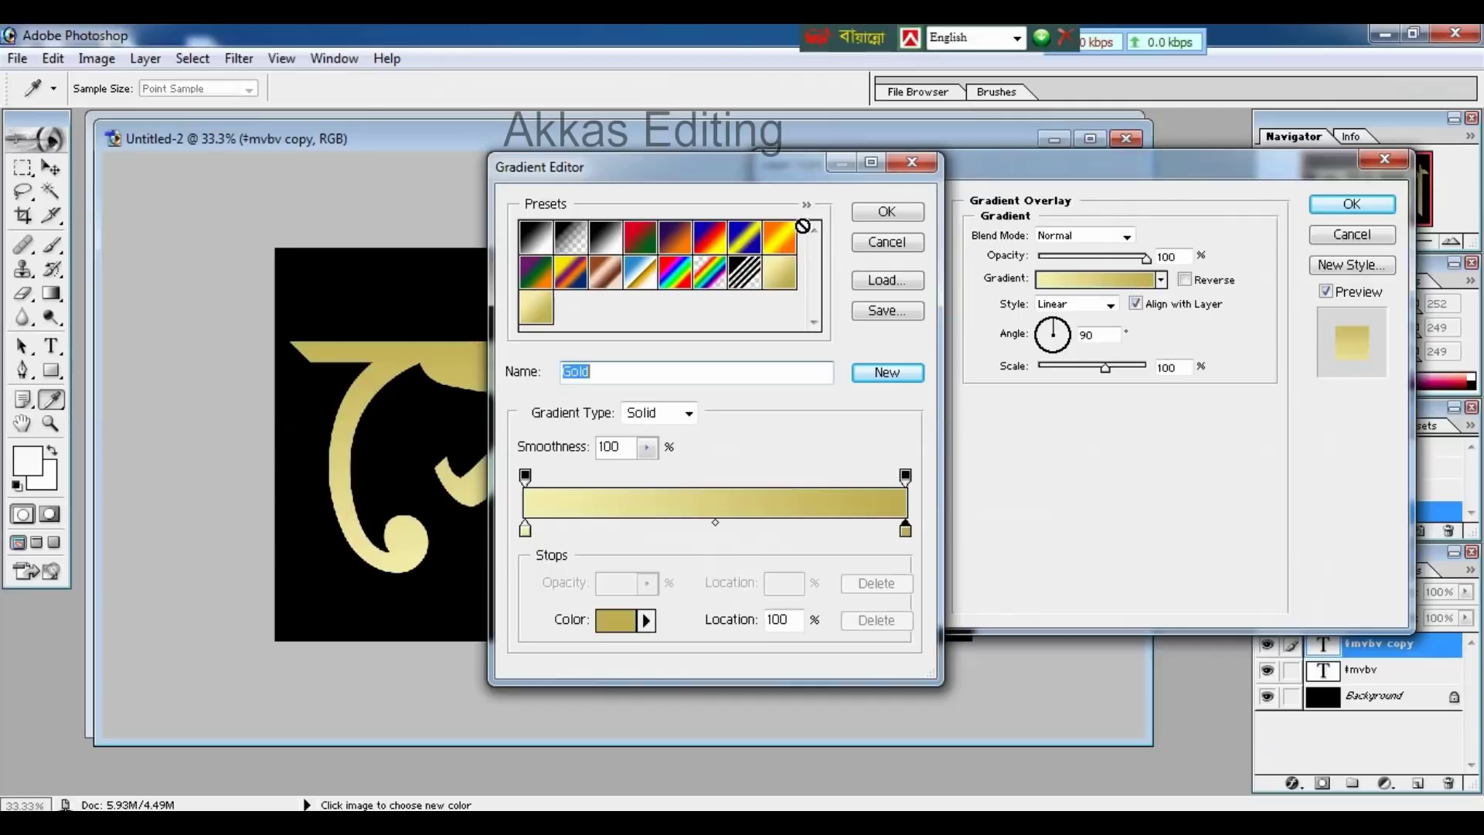
{"action": "left_click", "coordinate": [886, 211]}
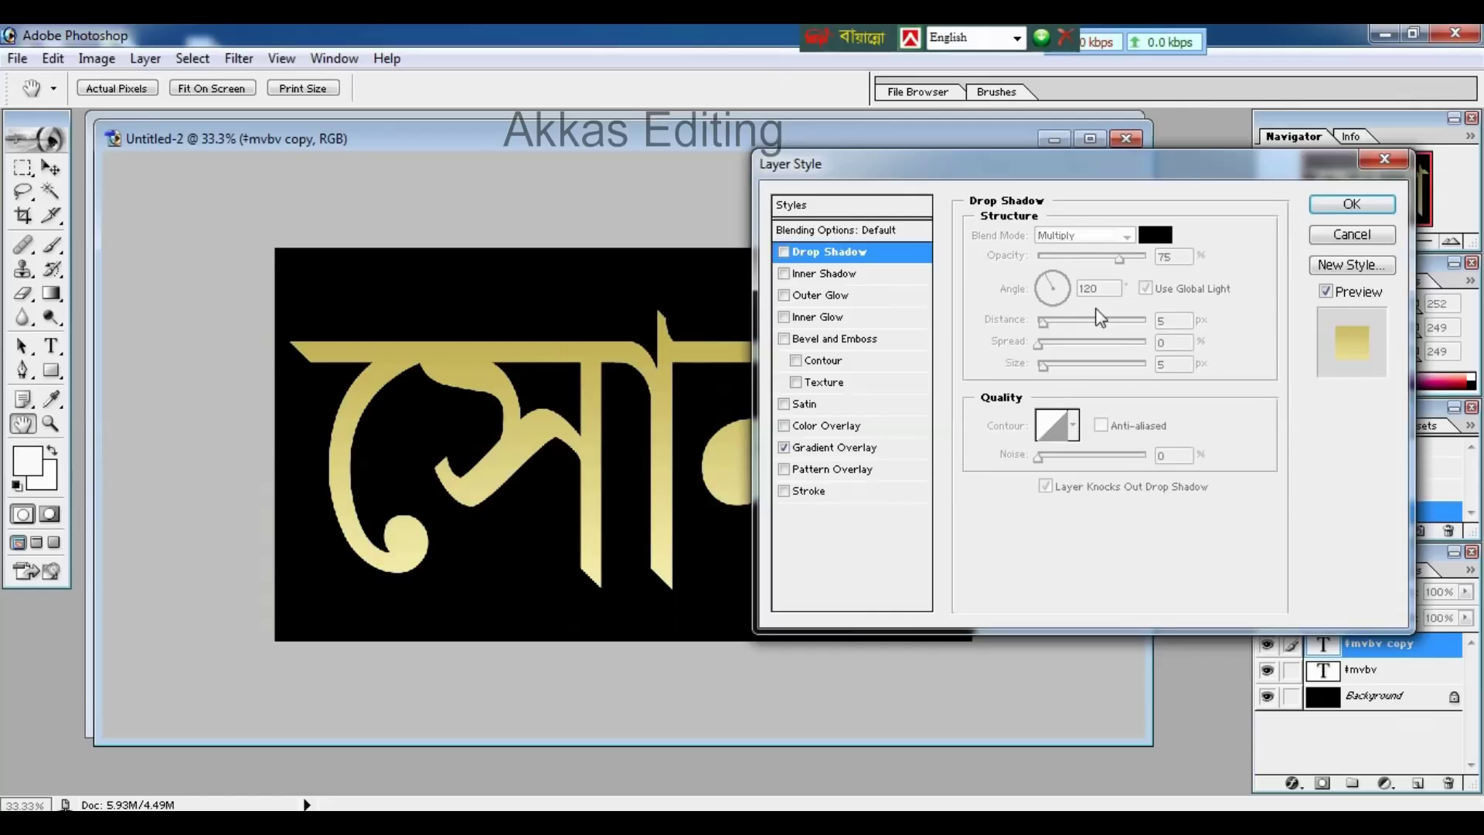
Step: Switch the Gold gradient overlay's style to Reflected
{"action": "left_click", "coordinate": [1131, 299]}
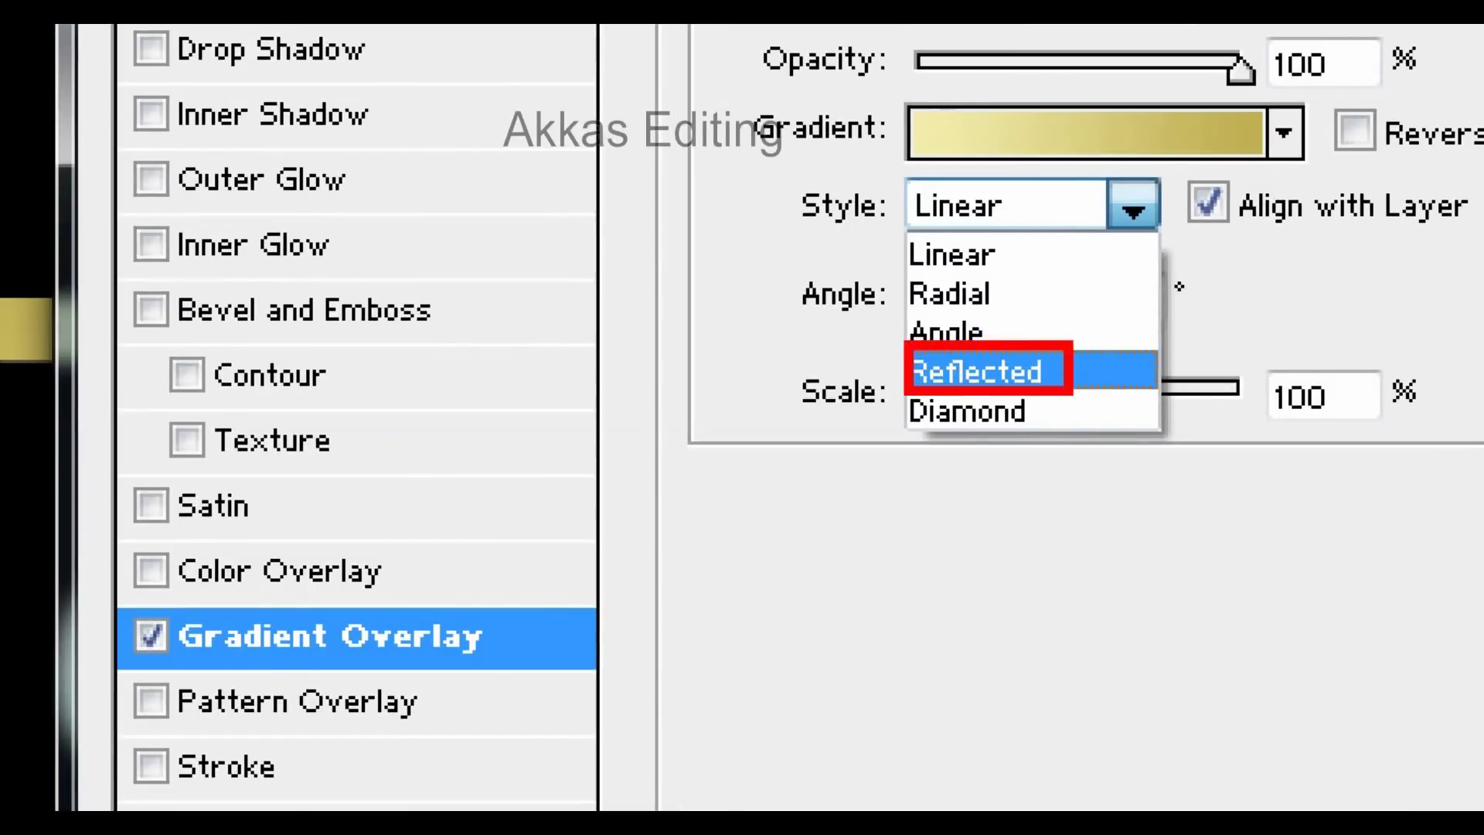
{"action": "left_click", "coordinate": [1005, 371]}
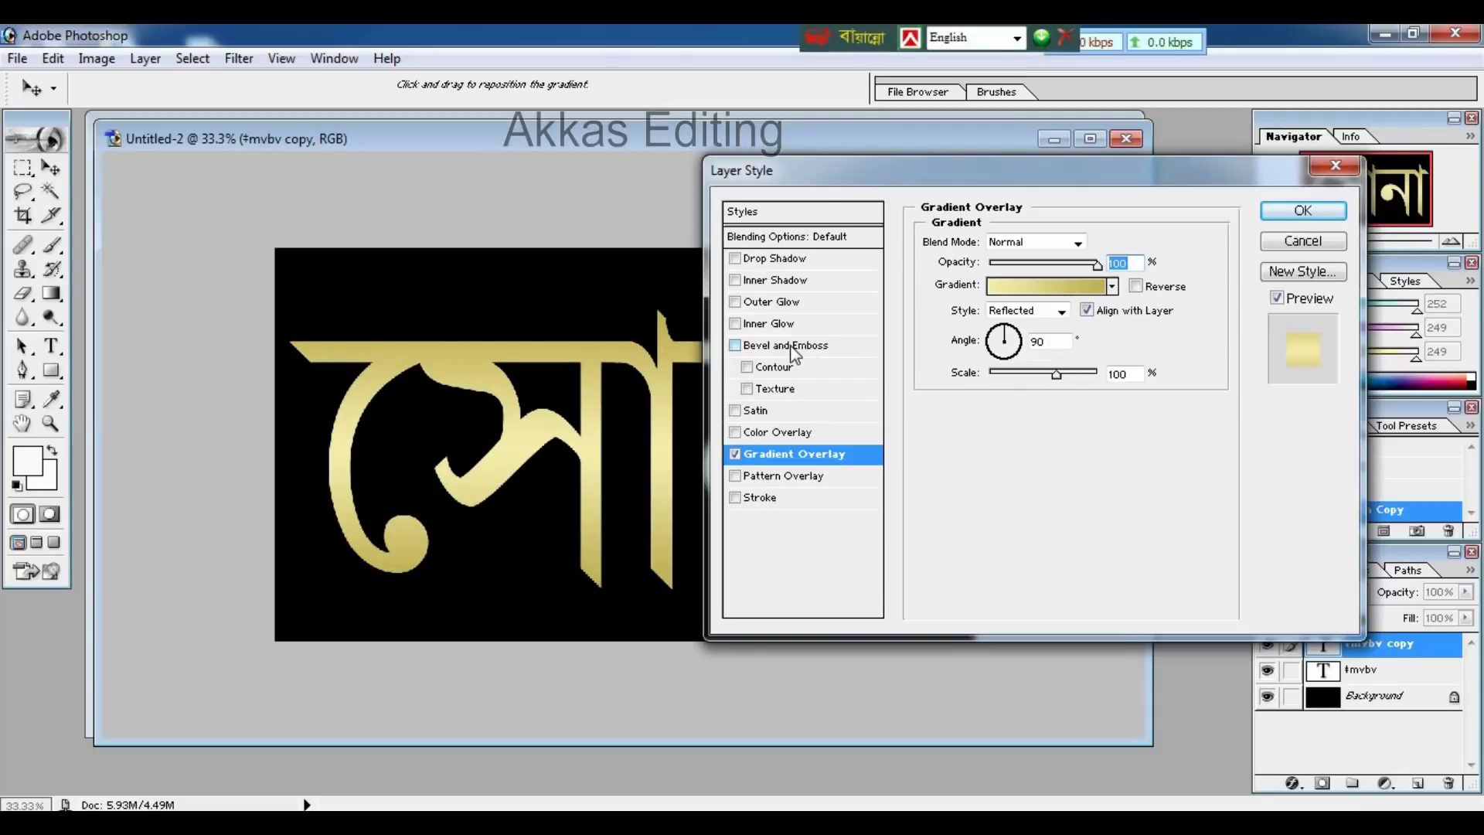
Step: Enable a Chisel Hard inner Bevel and Emboss with 170% depth on the text
{"action": "left_click", "coordinate": [786, 344]}
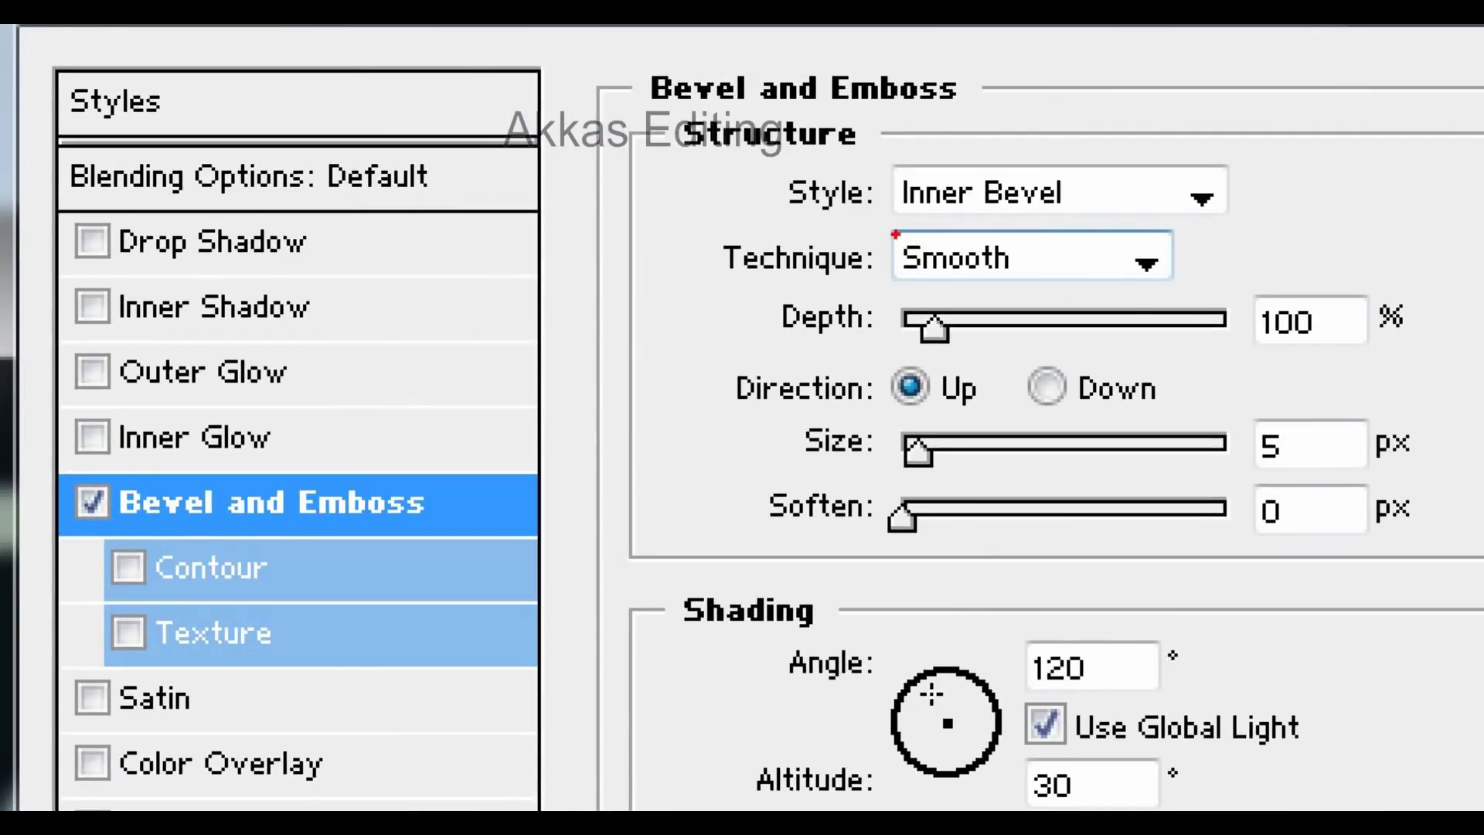
{"action": "left_click_drag", "start_coordinate": [888, 231], "coordinate": [1035, 287]}
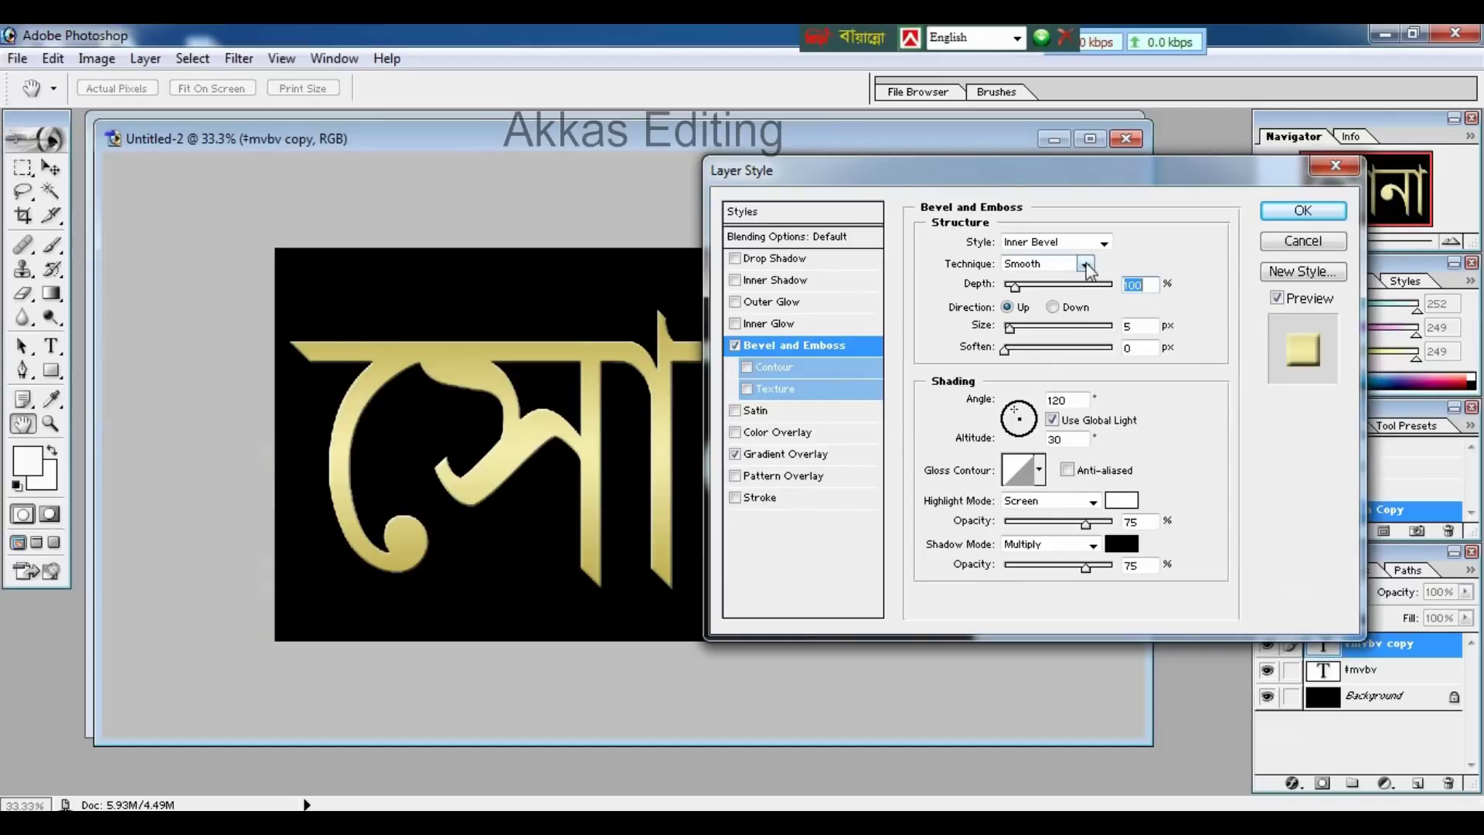
{"action": "left_click", "coordinate": [1146, 264]}
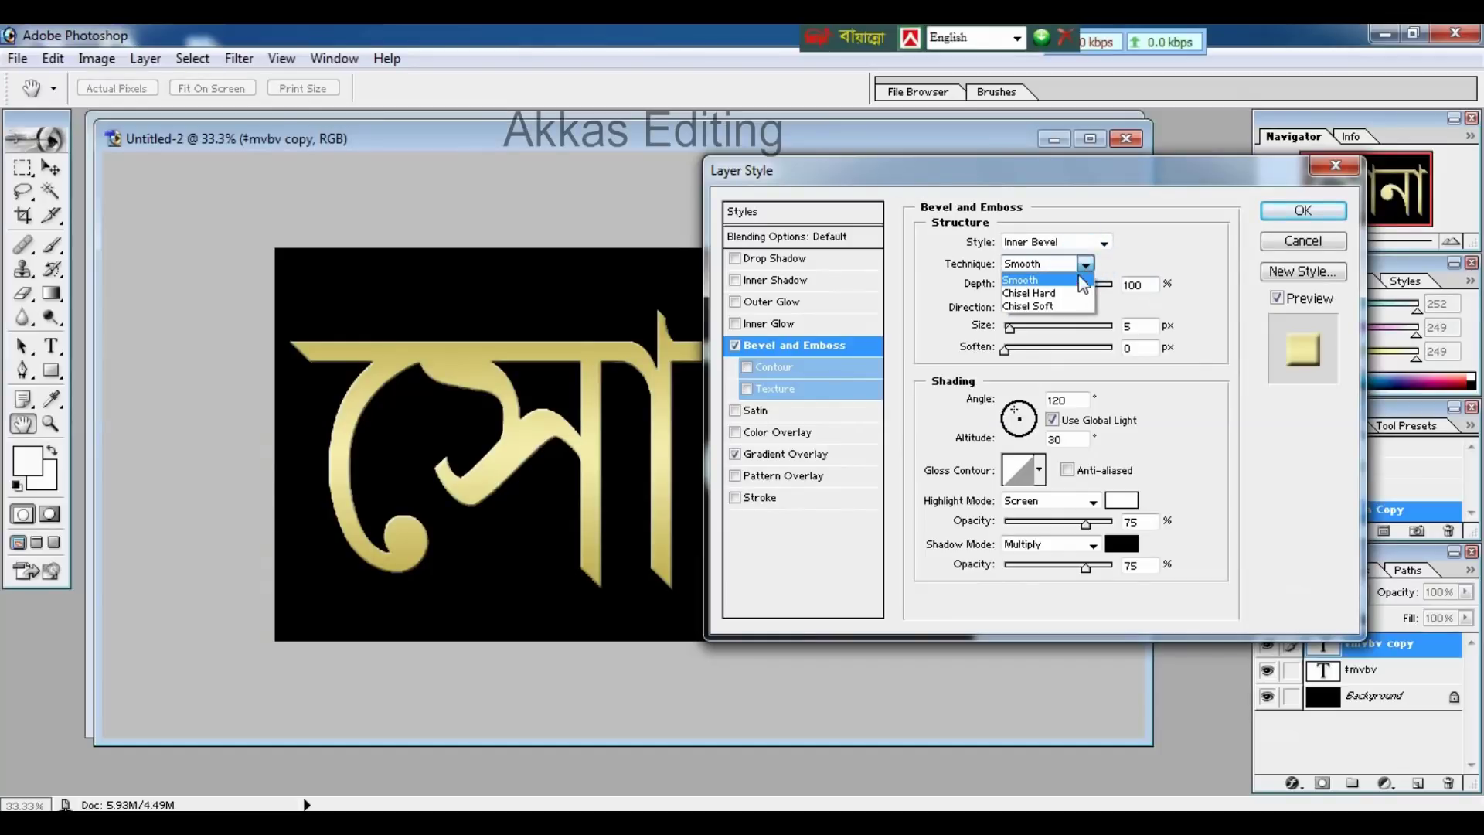
{"action": "left_click", "coordinate": [1049, 292]}
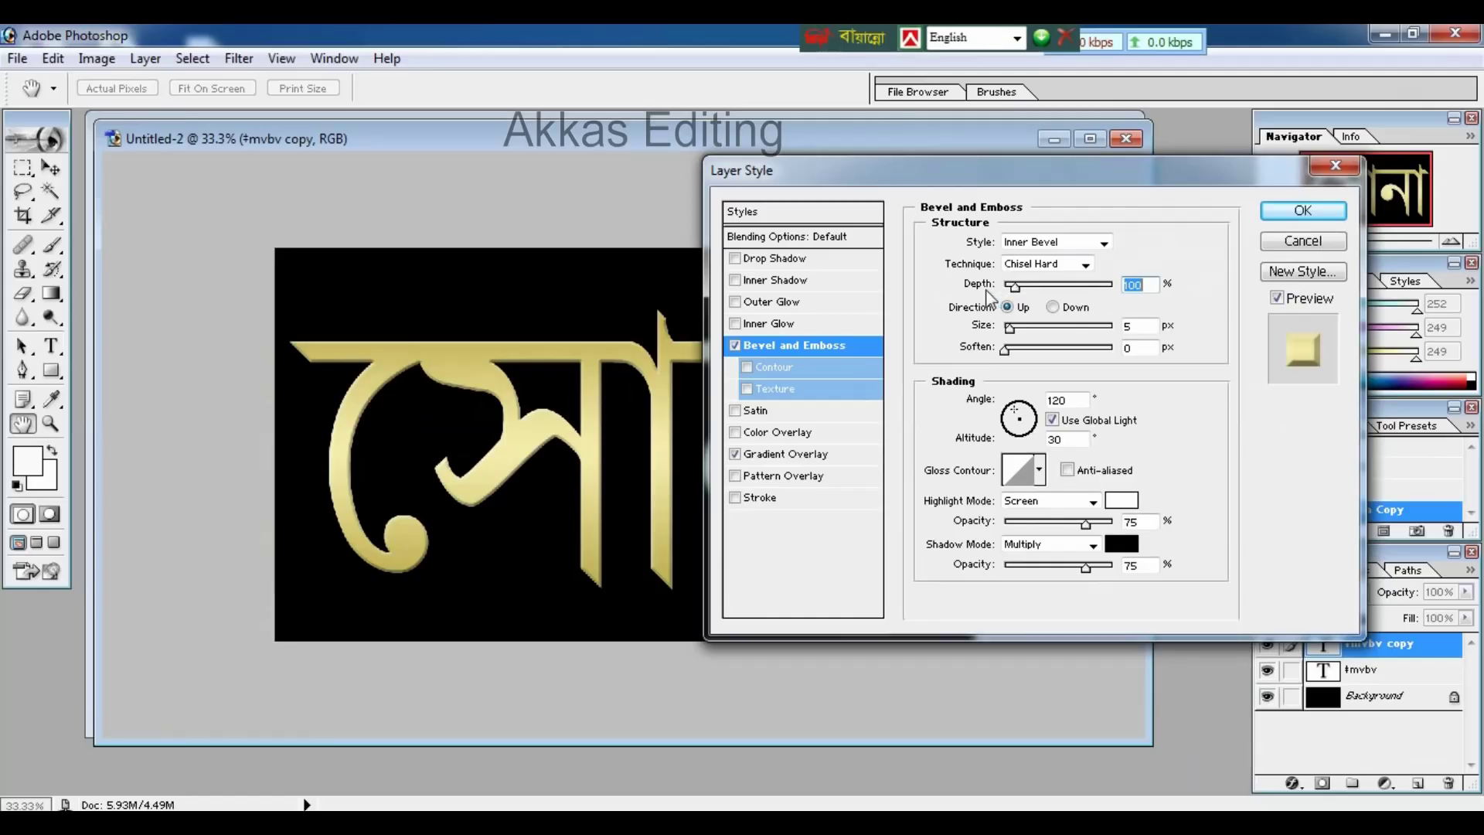
{"action": "double_click", "coordinate": [1145, 282]}
{"action": "type", "text": "17"}
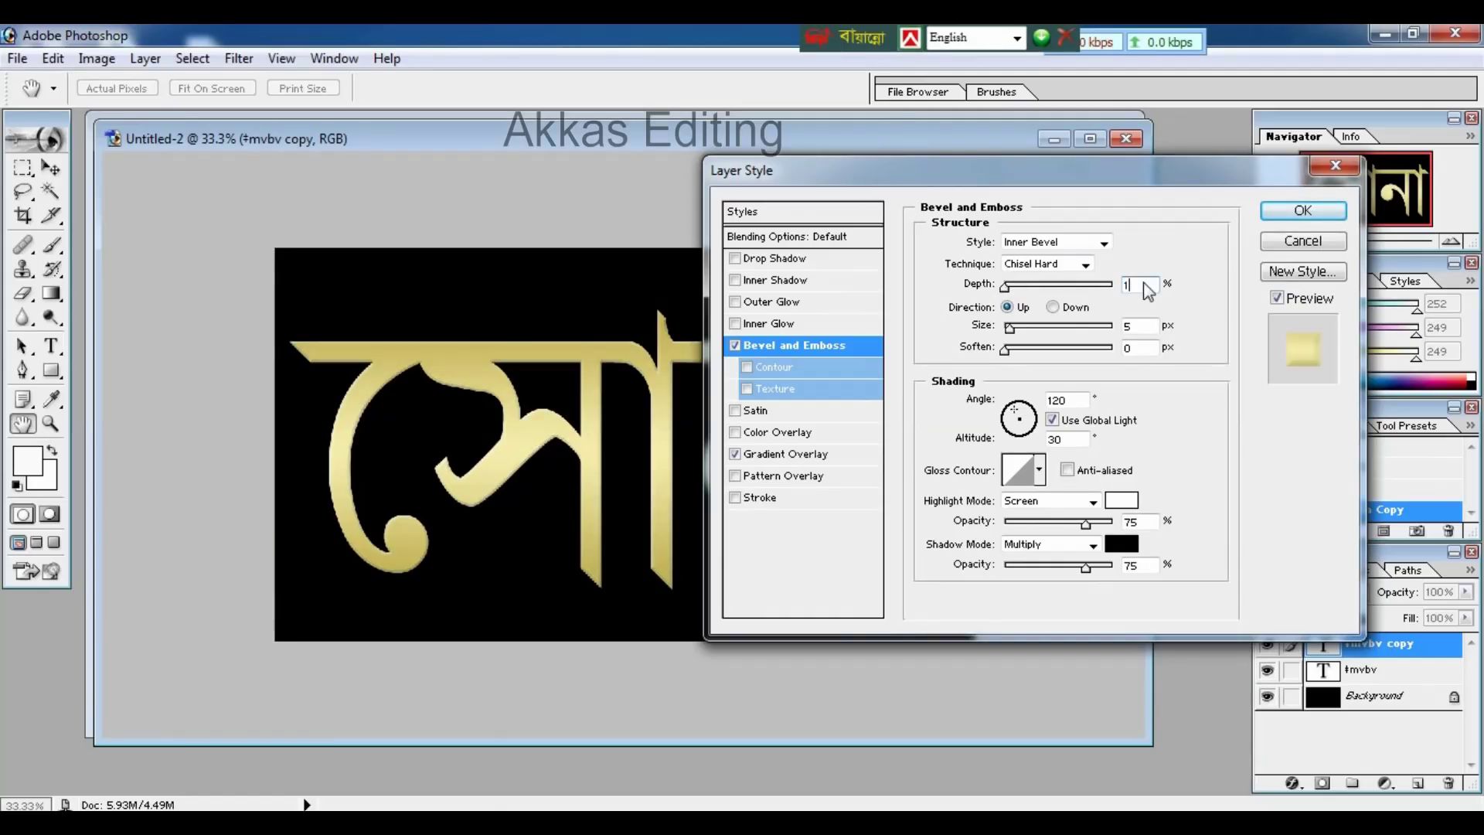
{"action": "type", "text": "0"}
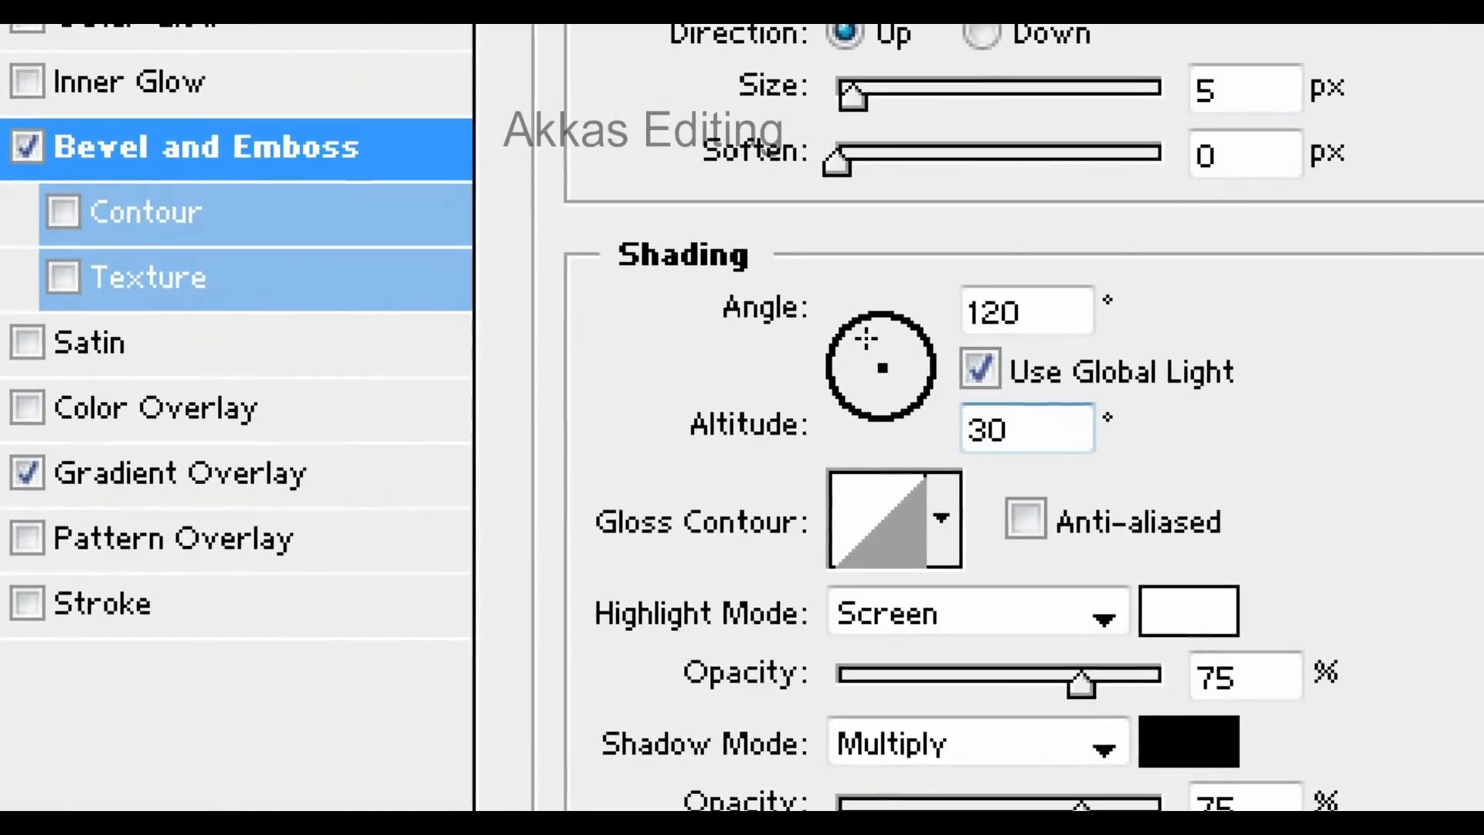
{"action": "left_click", "coordinate": [1083, 442]}
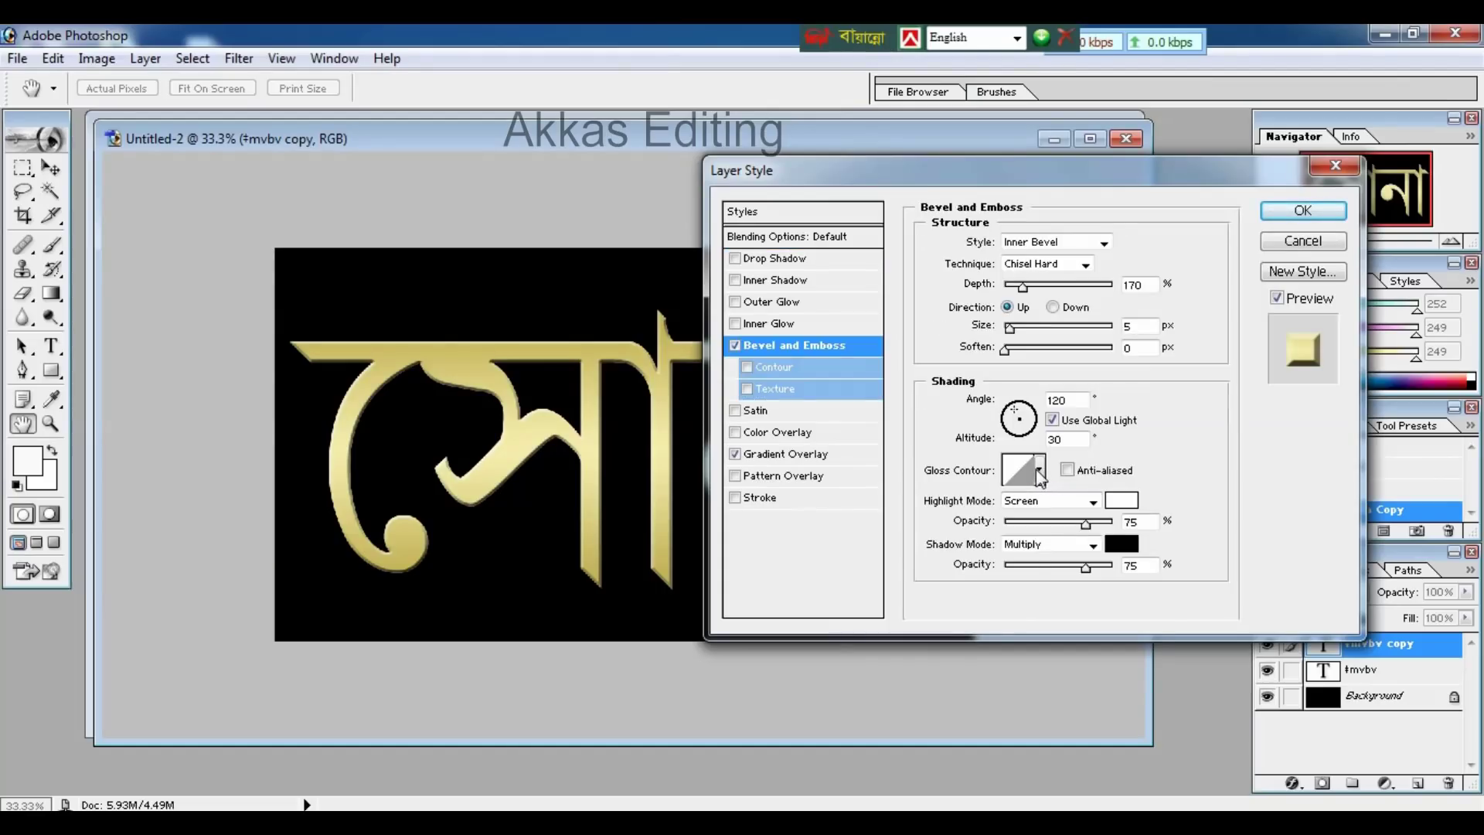
Step: Give the bevel the triple-peak gloss contour with anti-aliasing
{"action": "left_click", "coordinate": [1039, 472]}
{"action": "left_click", "coordinate": [989, 562]}
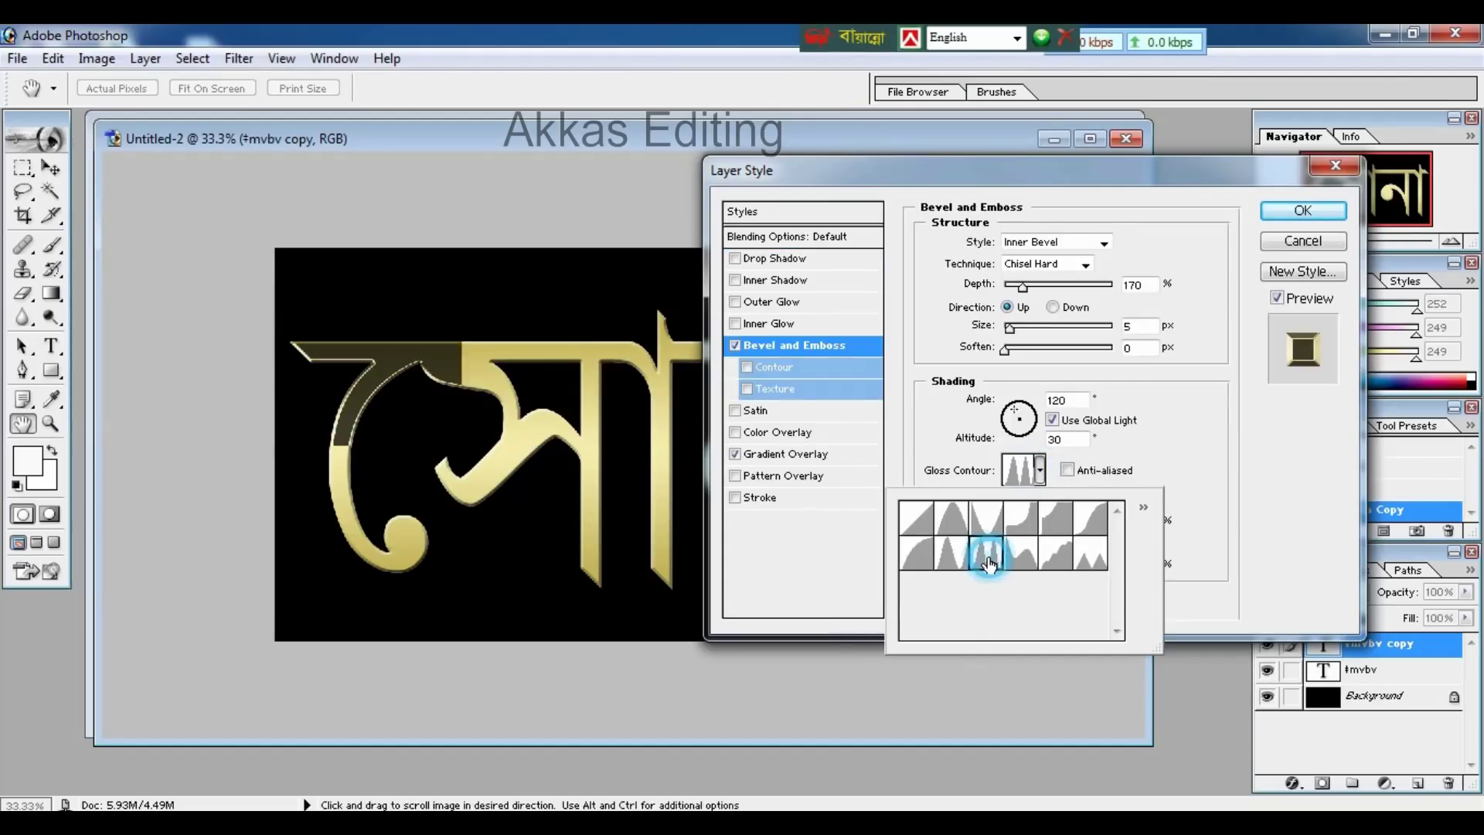
{"action": "left_click", "coordinate": [1068, 471]}
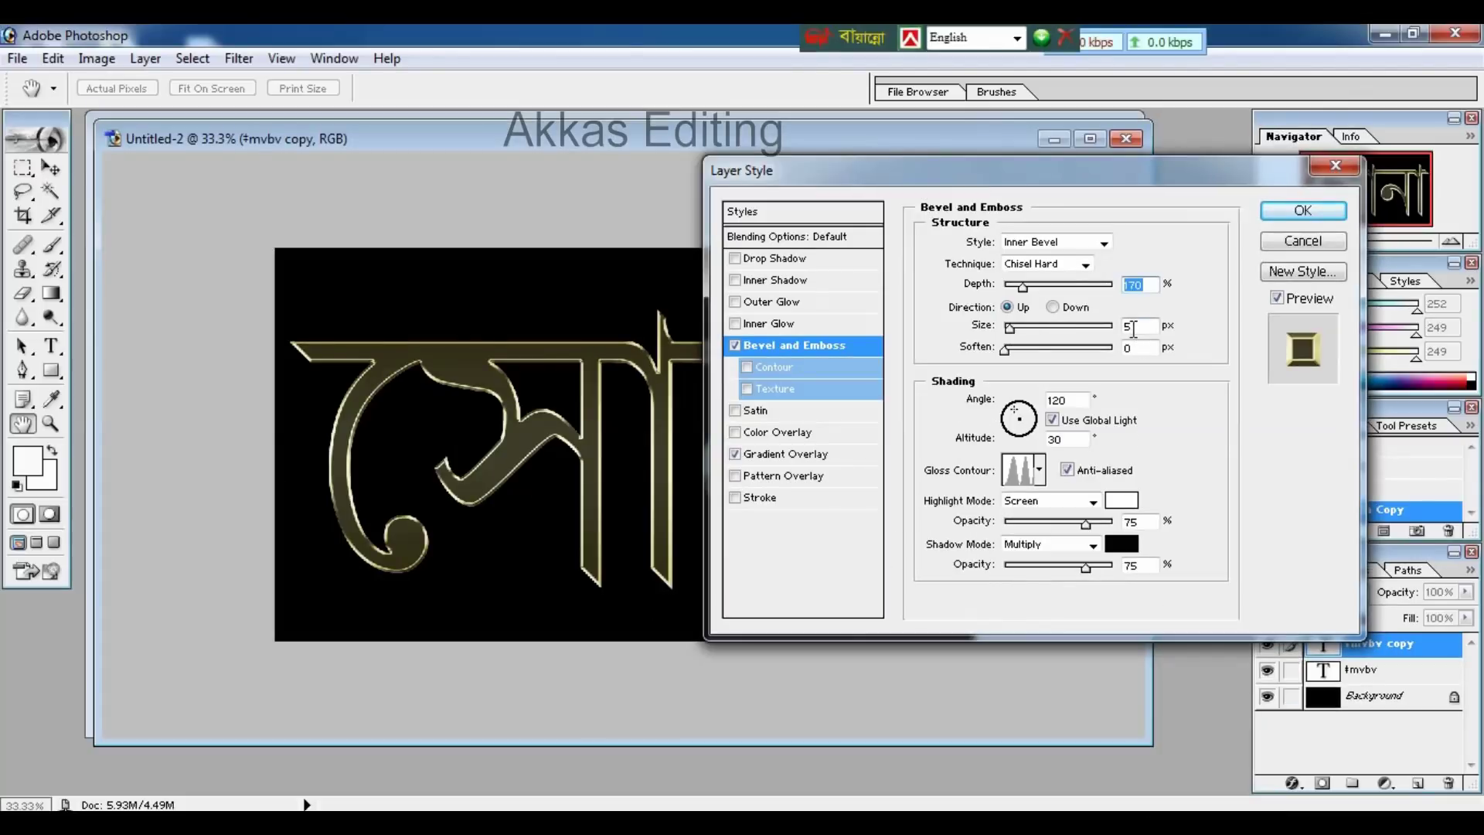
Step: Set the bevel size to 70 px
{"action": "left_click", "coordinate": [1132, 323]}
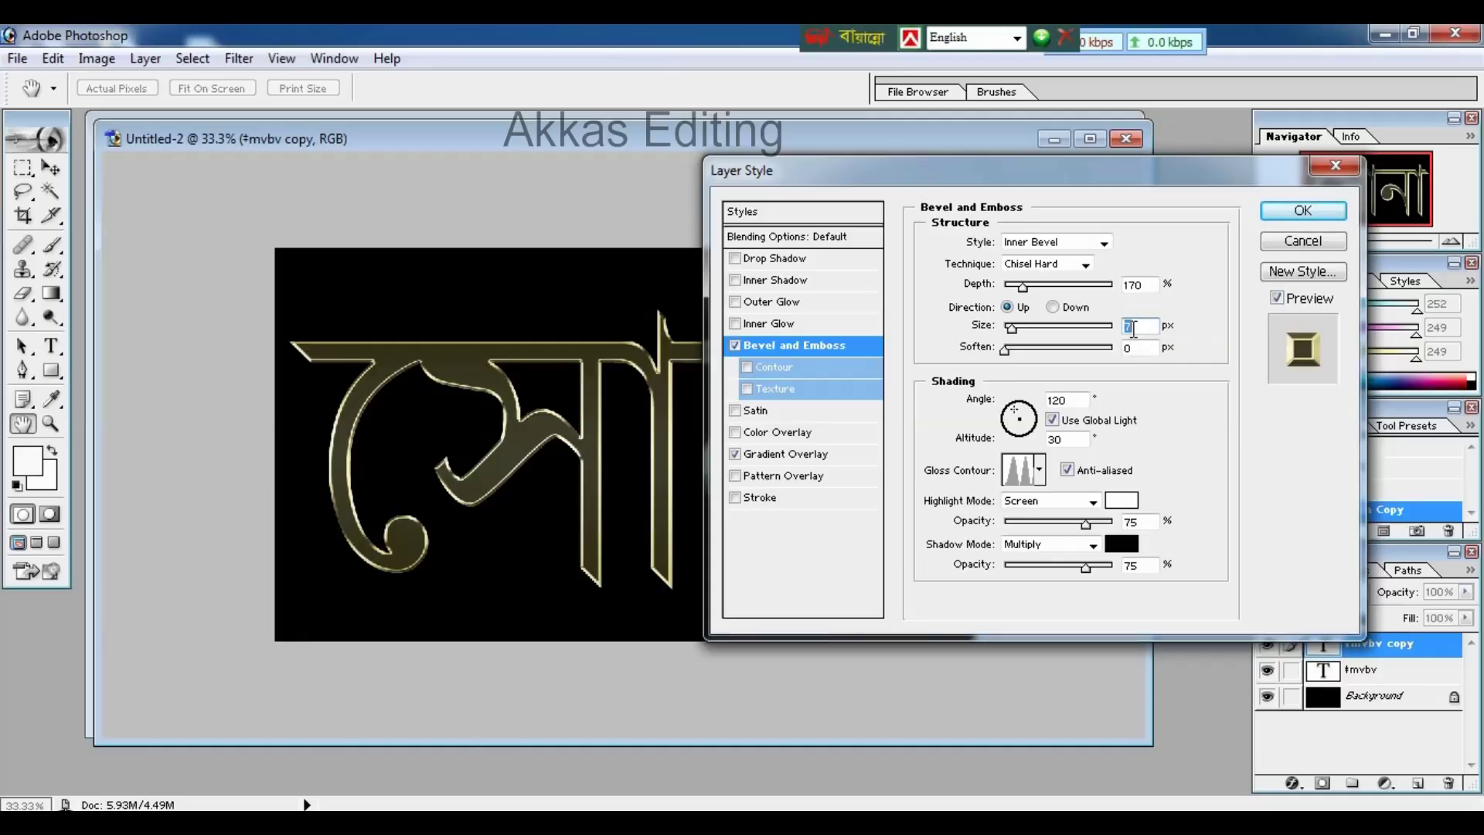
{"action": "key", "text": "Up"}
{"action": "key", "text": "Up"}
{"action": "key", "text": "Up"}
{"action": "key", "text": "shift+Up"}
{"action": "key", "text": "shift+Up"}
{"action": "key", "text": "shift+Up"}
{"action": "key", "text": "shift+Up"}
{"action": "key", "text": "shift+Up"}
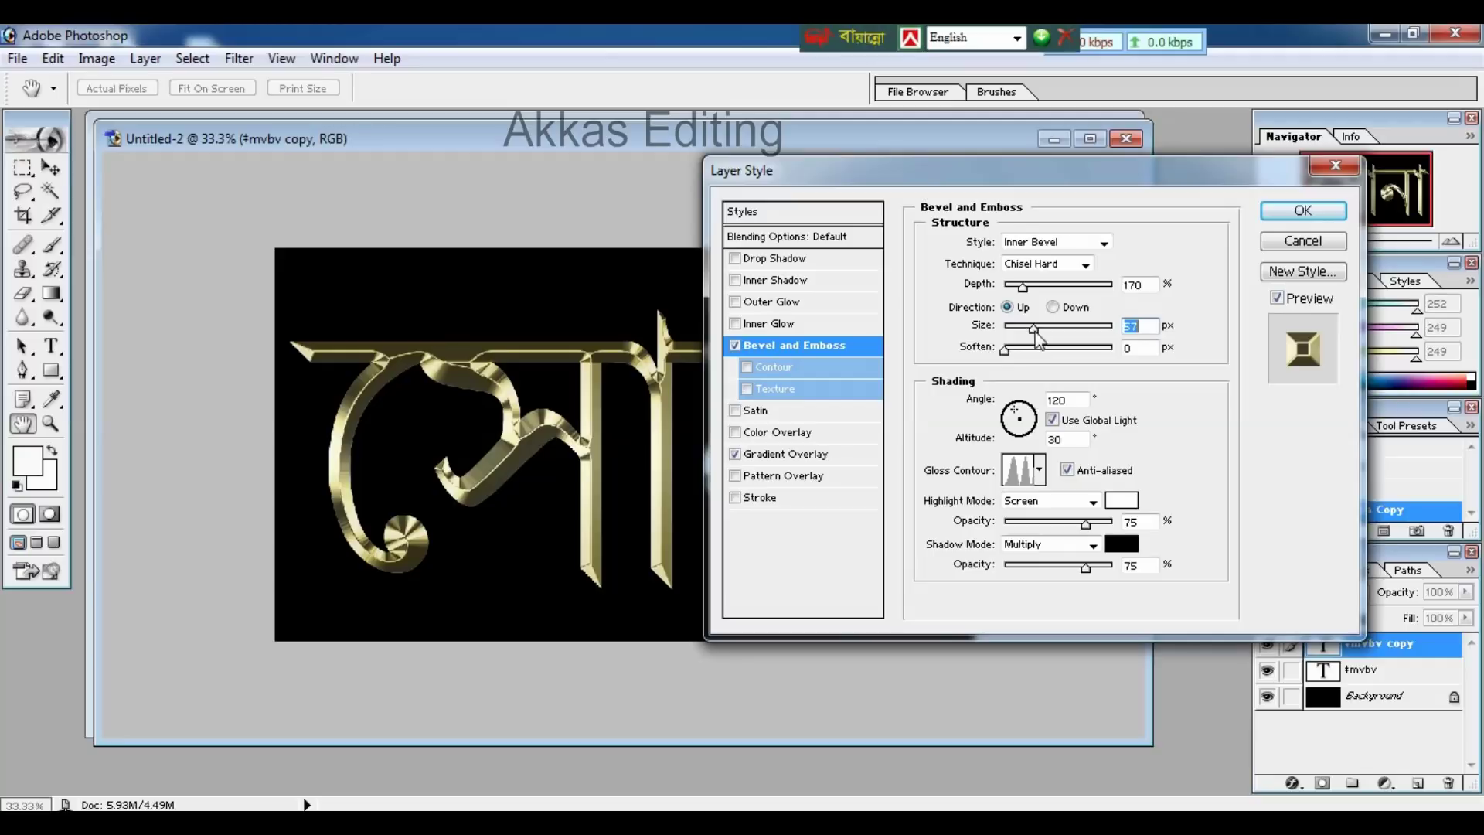
{"action": "mouse_move", "coordinate": [1036, 330]}
{"action": "left_mouse_down"}
{"action": "mouse_move", "coordinate": [1012, 338]}
{"action": "mouse_move", "coordinate": [1043, 338]}
{"action": "left_mouse_up"}
{"action": "type", "text": "70"}
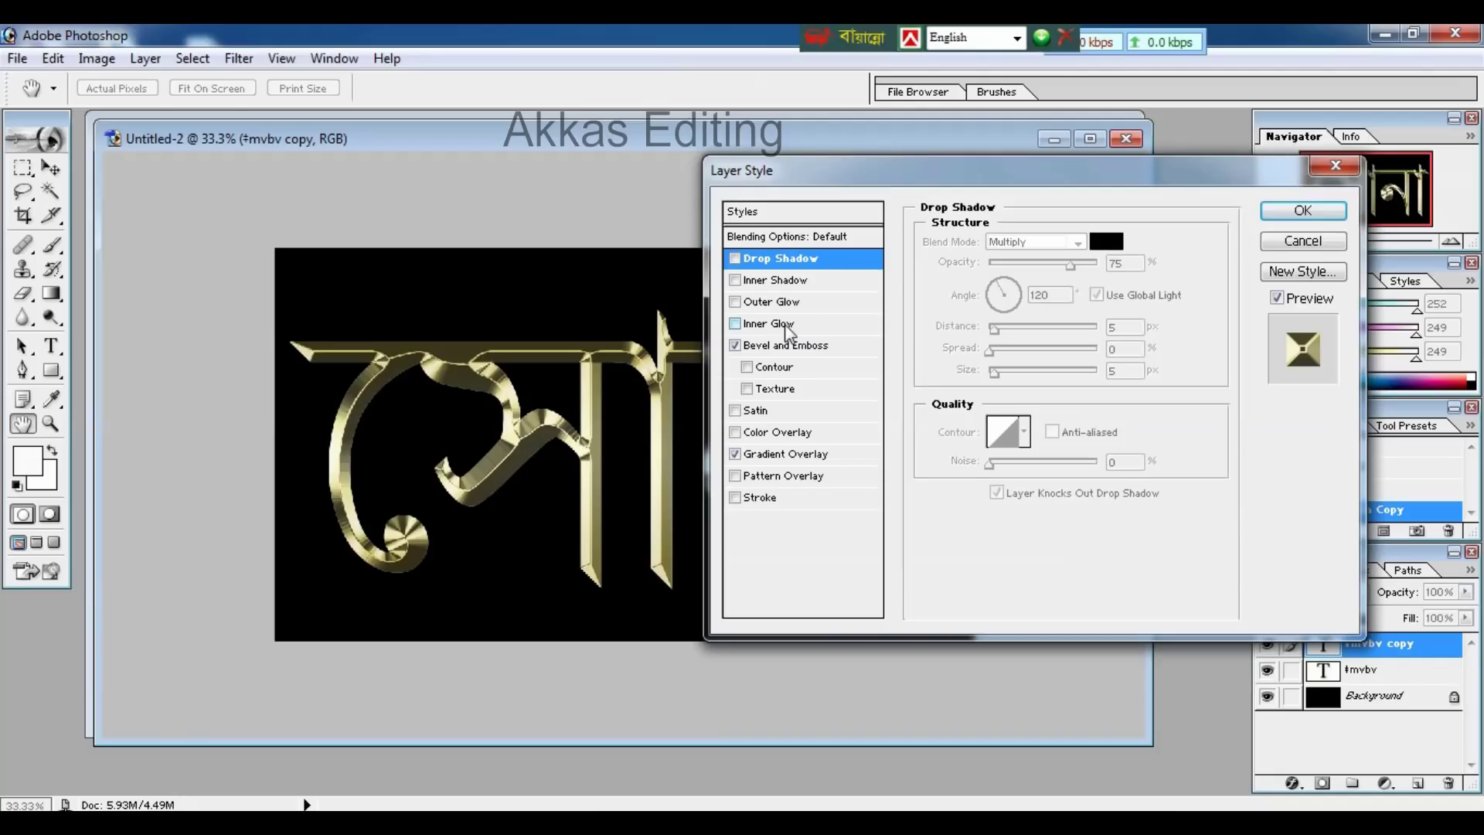
Step: Add an orange #e8801f Multiply Inner Glow enlarged to about 73 px, and apply the style
{"action": "left_click", "coordinate": [784, 325]}
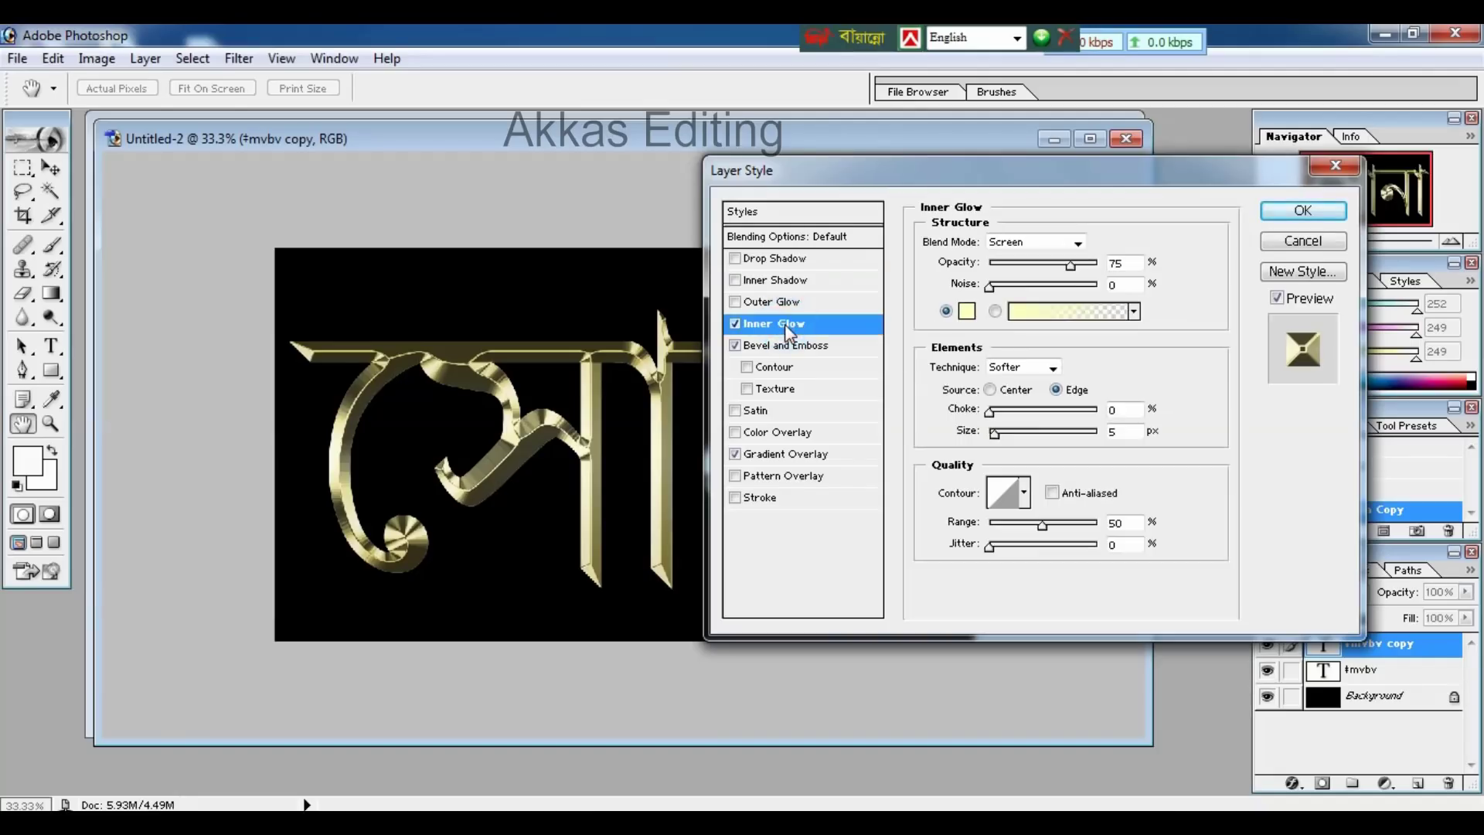
{"action": "left_click", "coordinate": [1061, 243]}
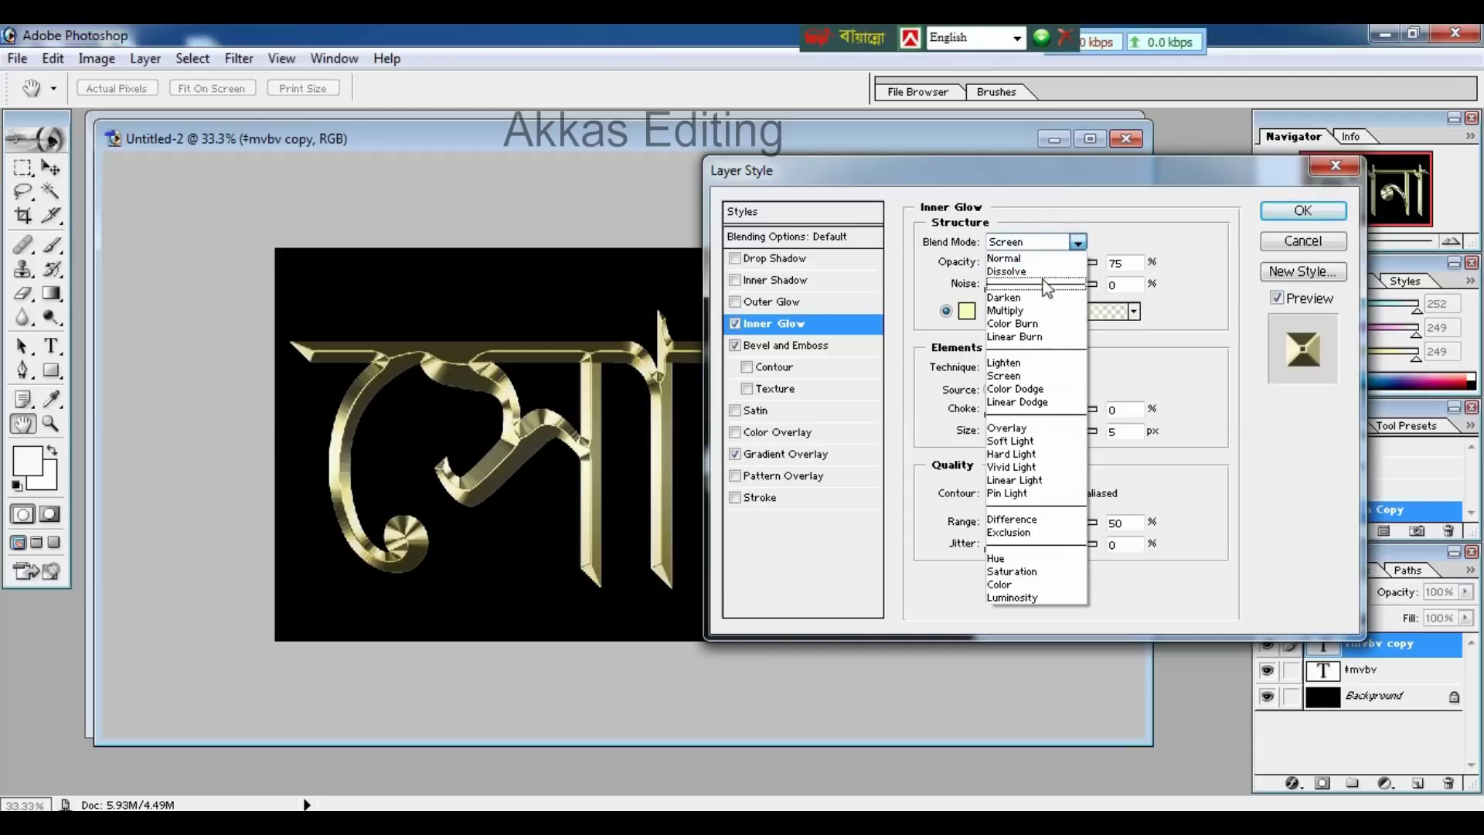
{"action": "left_click", "coordinate": [1018, 311]}
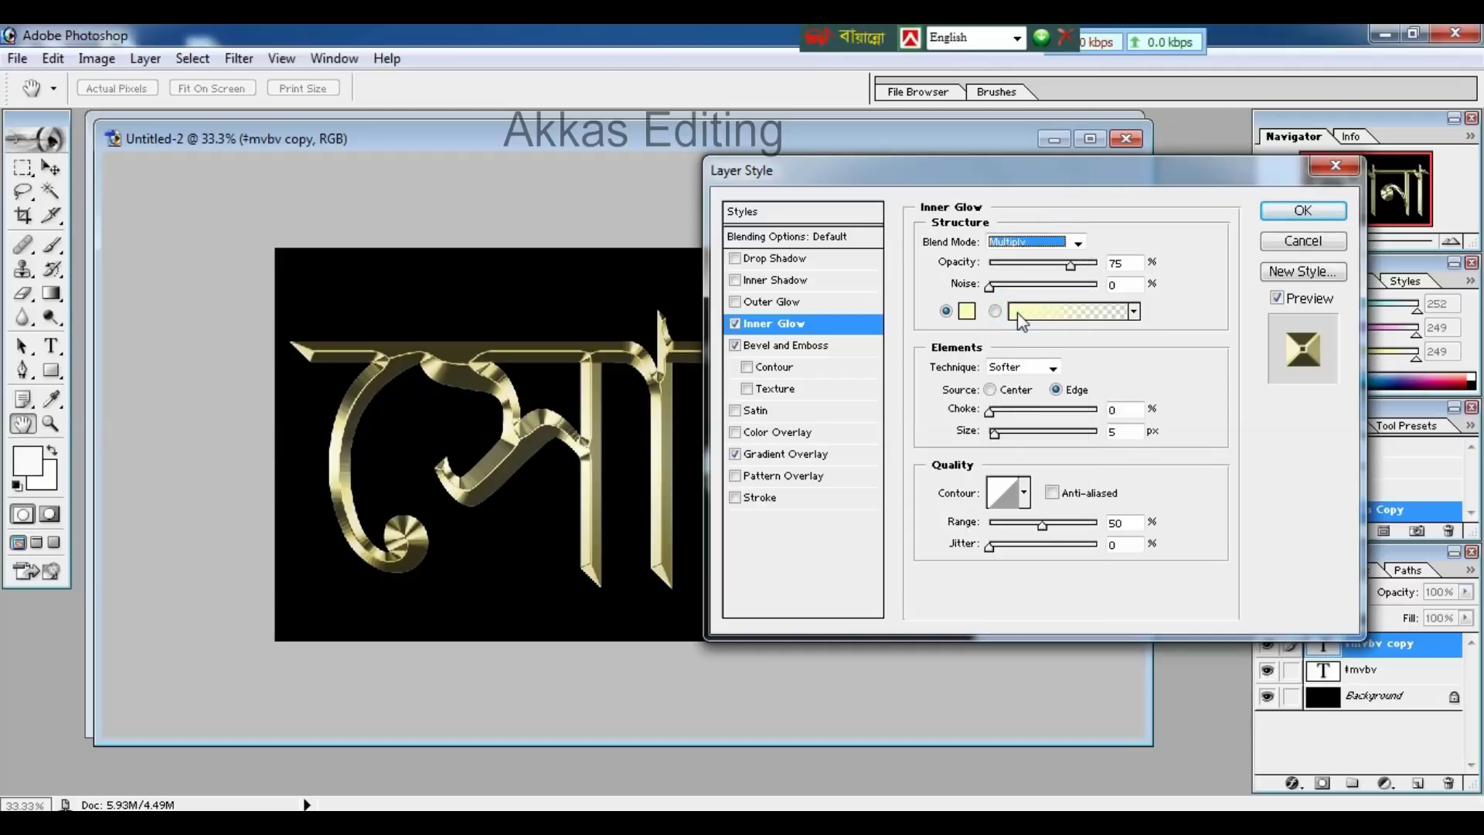
{"action": "left_click", "coordinate": [967, 312]}
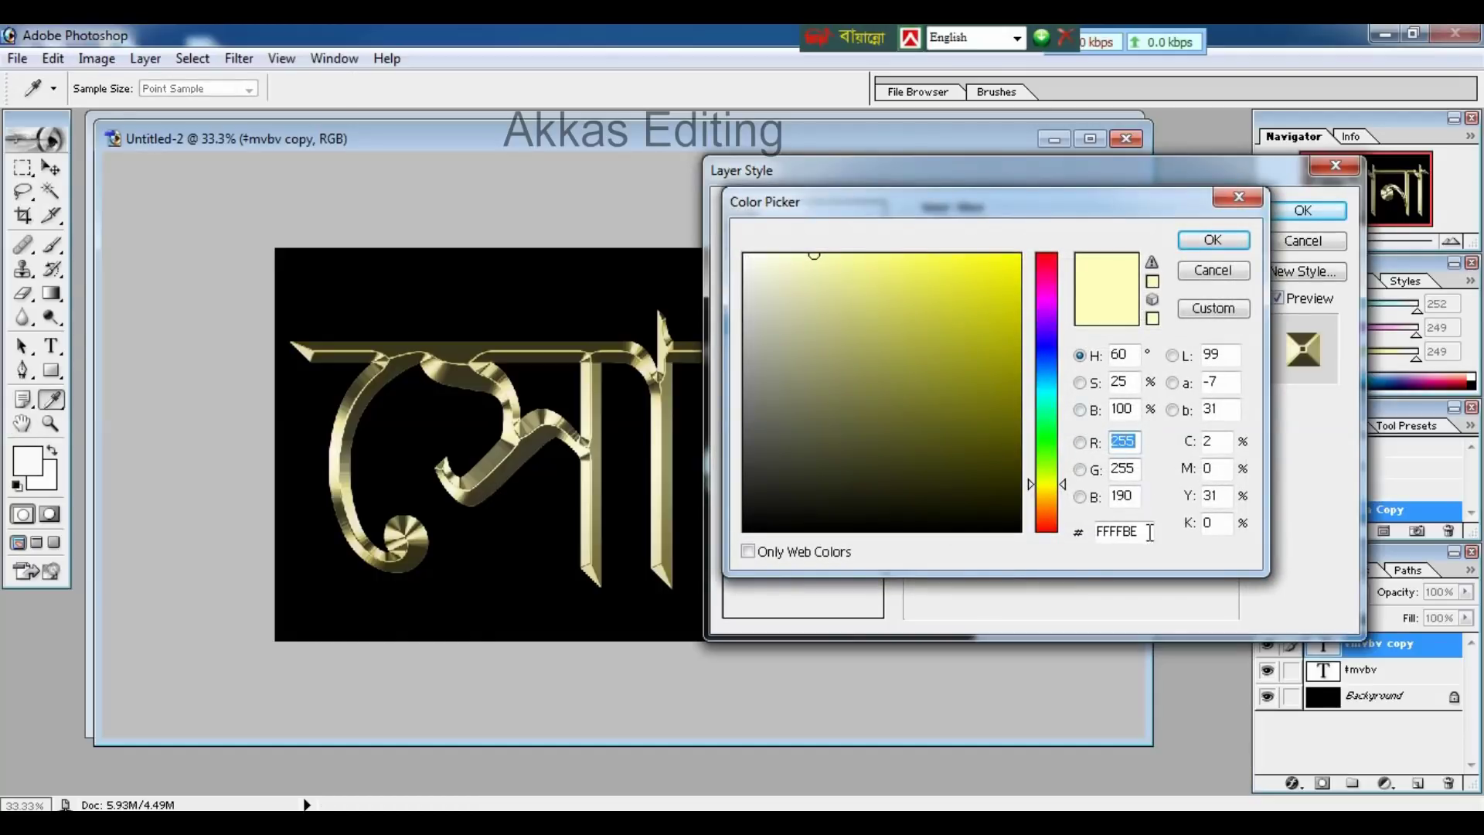
{"action": "left_click_drag", "start_coordinate": [1141, 533], "coordinate": [1079, 545]}
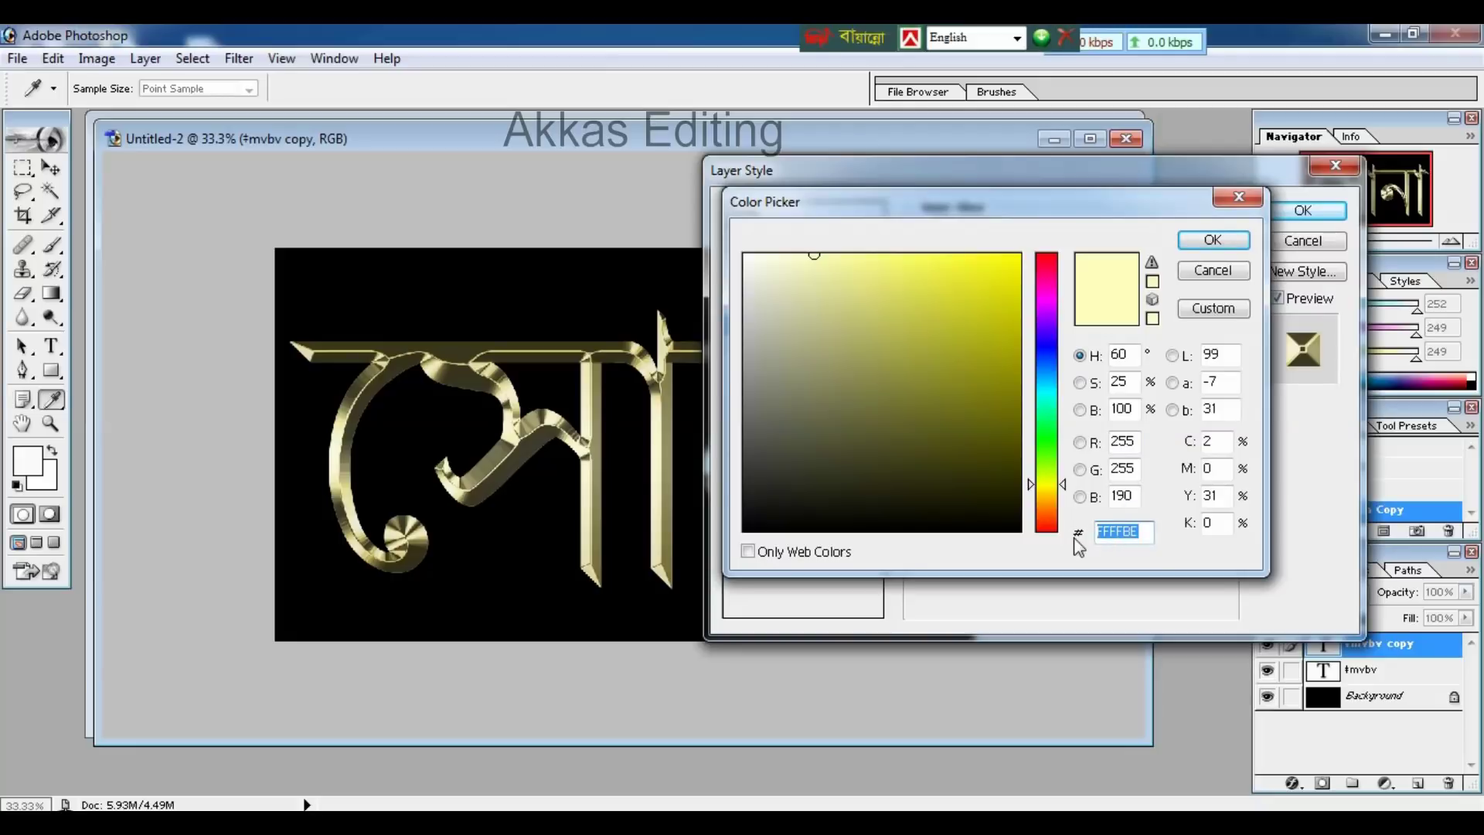
{"action": "type", "text": "e88"}
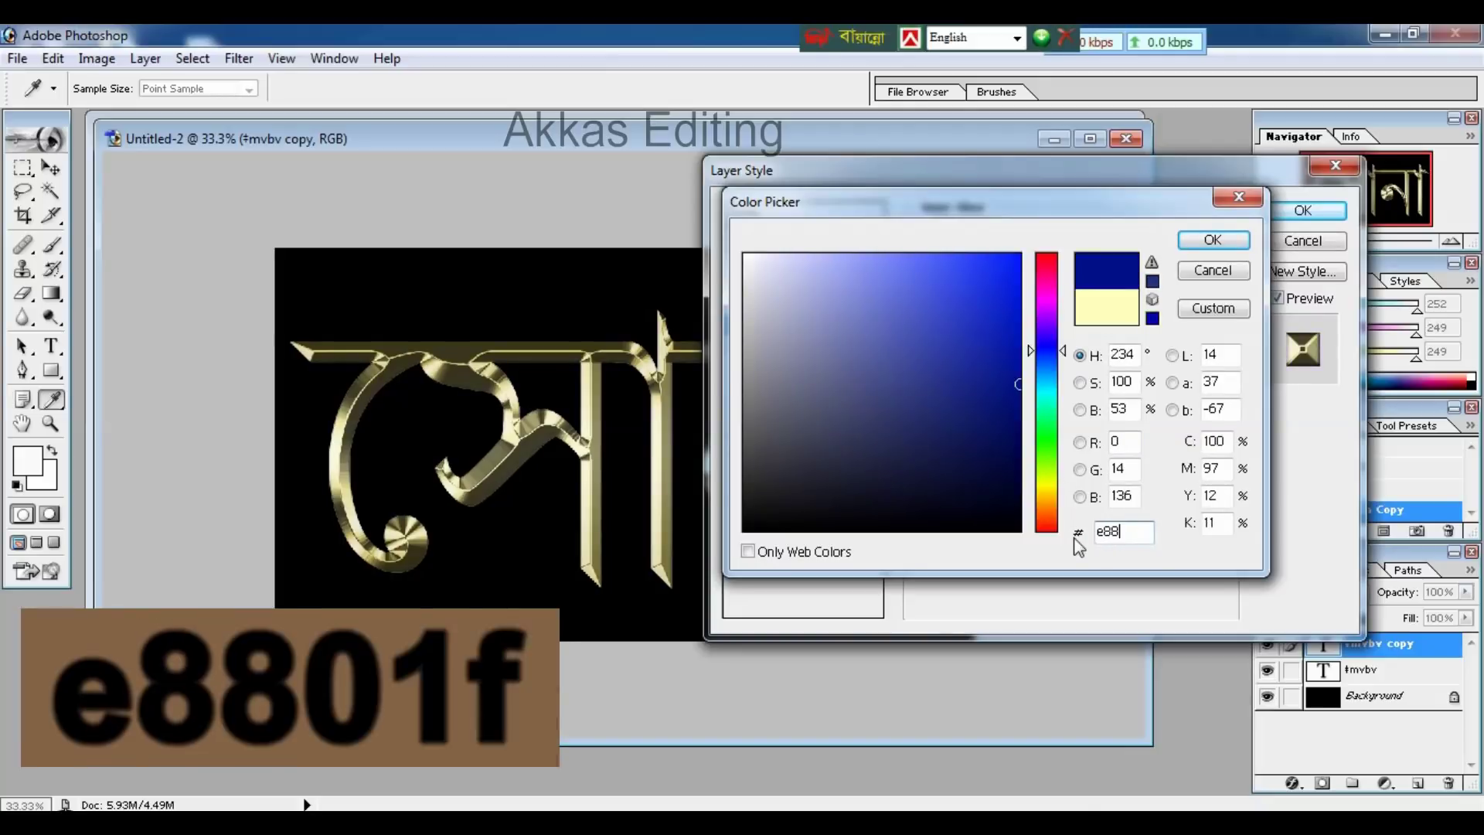
{"action": "type", "text": "01f"}
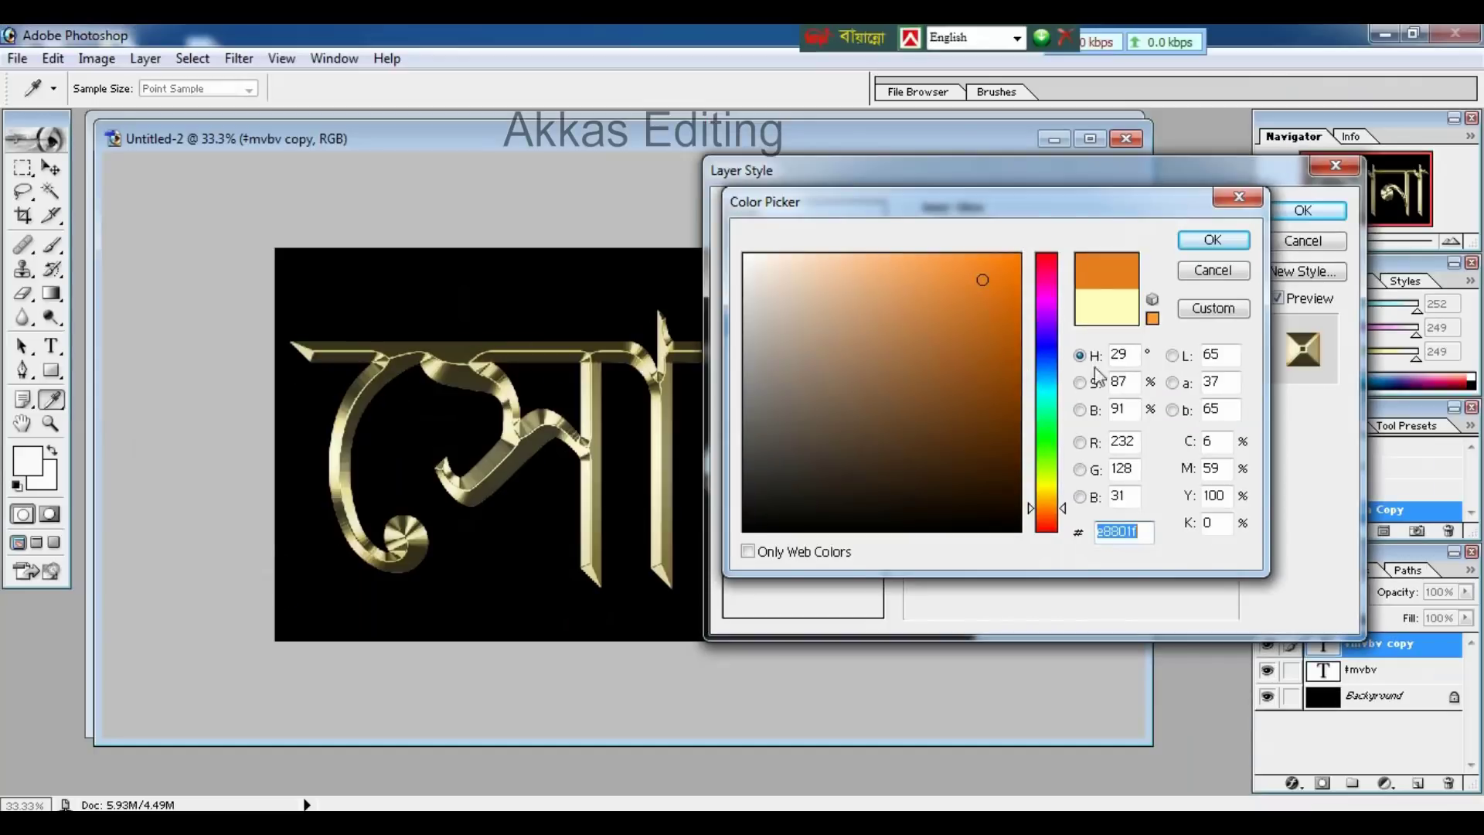
{"action": "left_click", "coordinate": [1212, 240]}
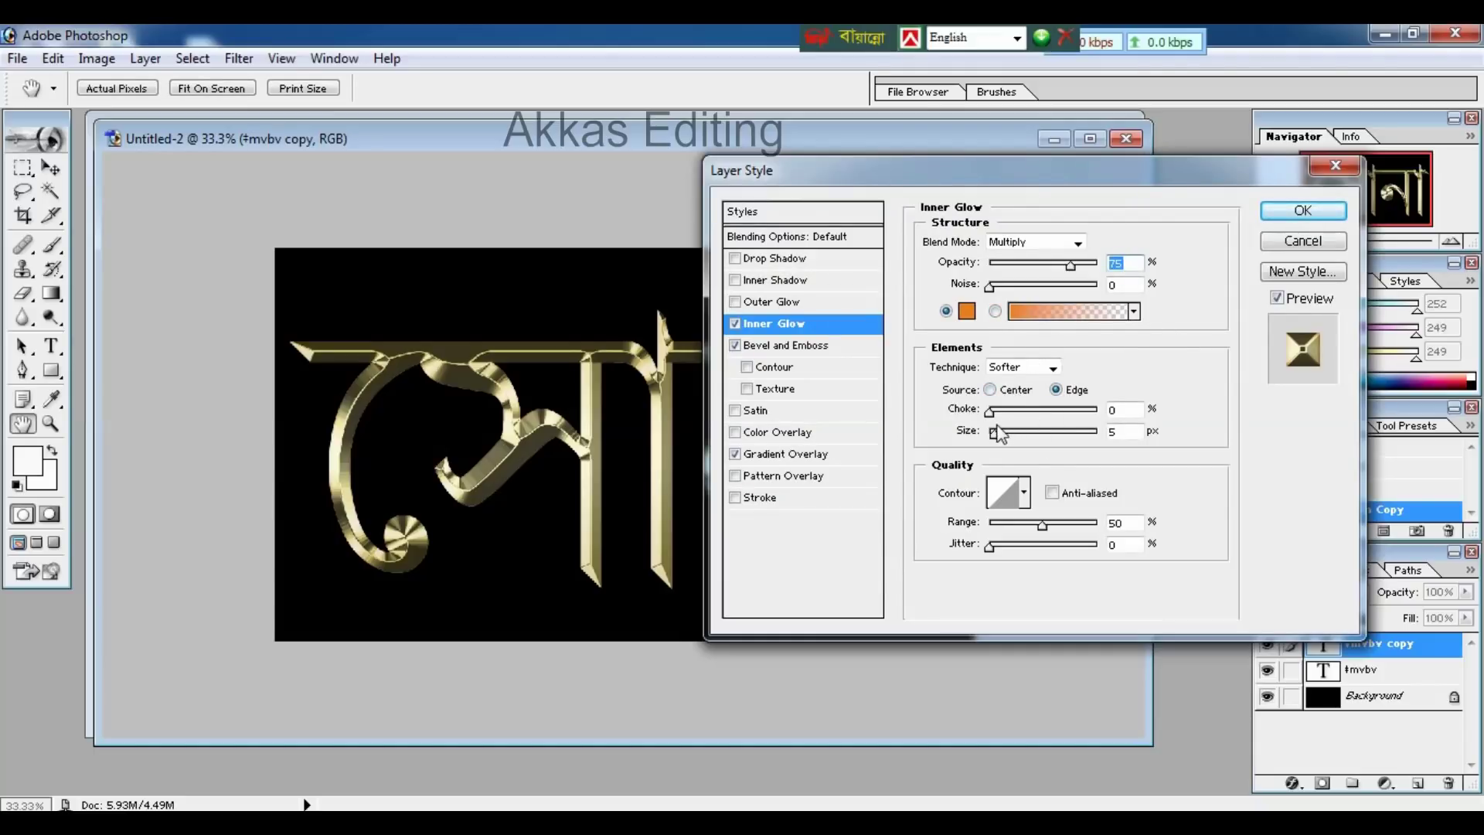
{"action": "left_click_drag", "start_coordinate": [994, 434], "coordinate": [1029, 437]}
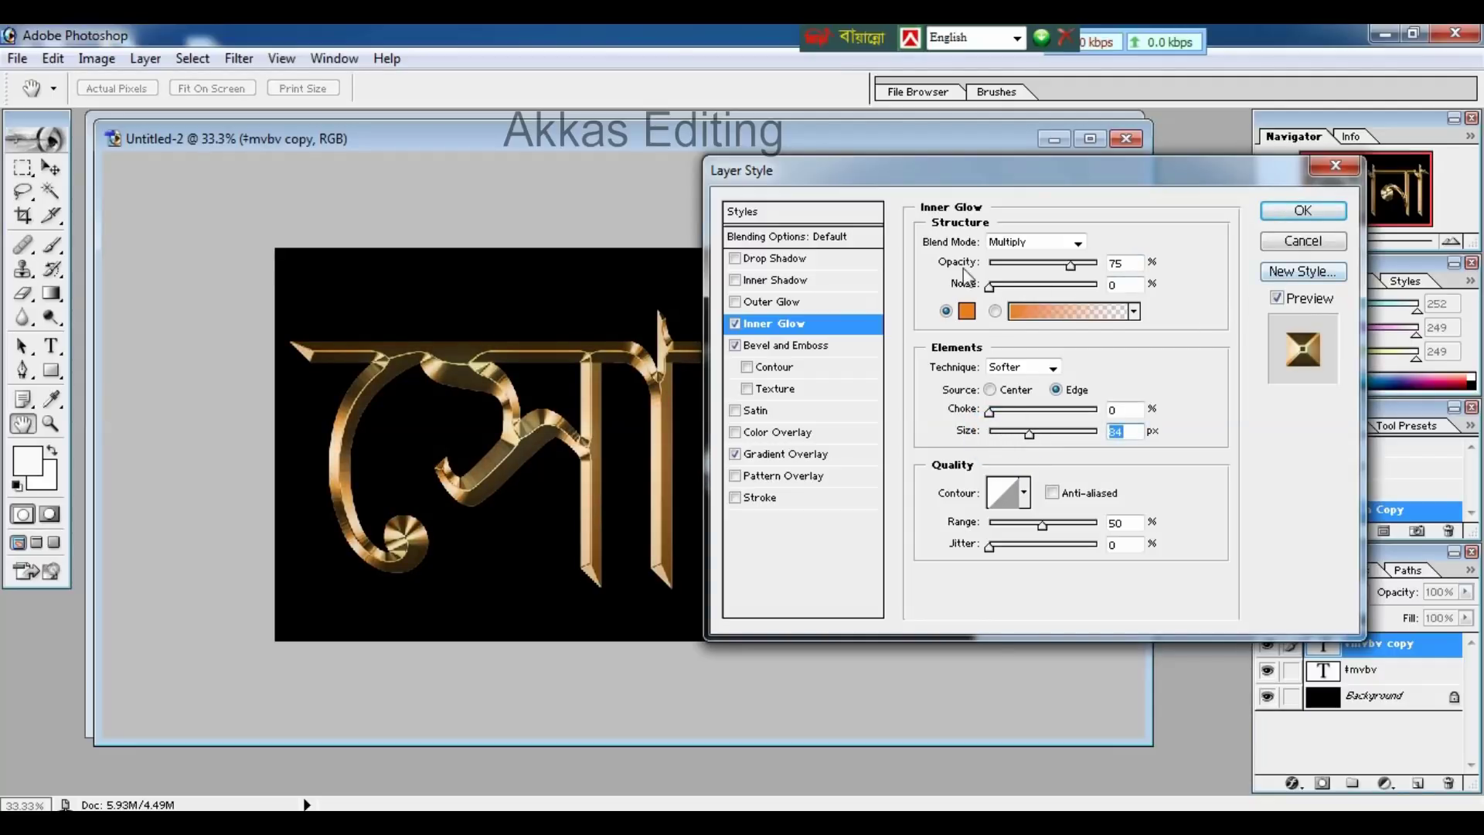
{"action": "left_click", "coordinate": [1292, 208]}
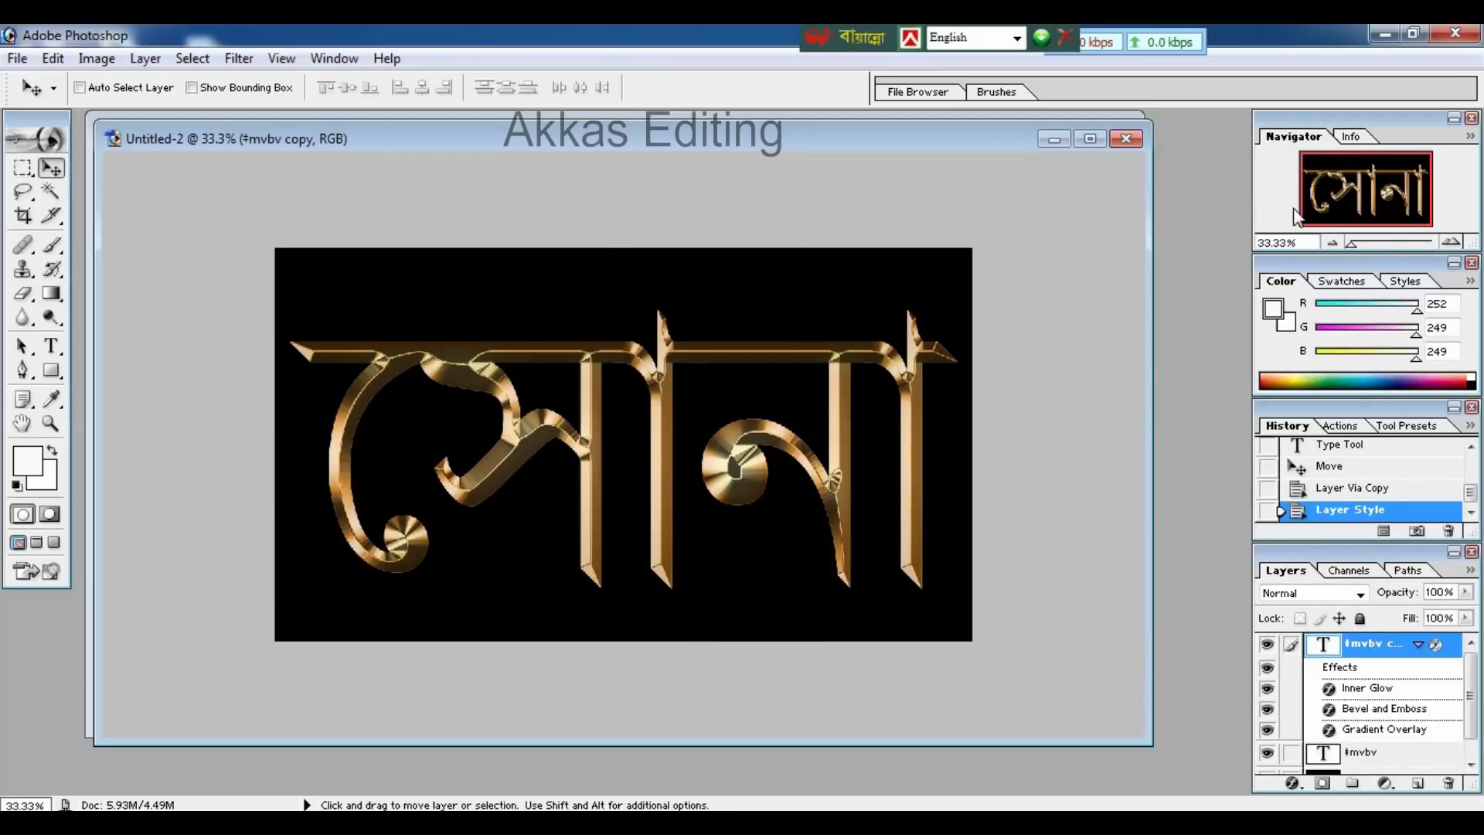
Step: Inspect the gold letters up close, then select the original ‡mvbv text layer beneath the copy
{"action": "key", "text": "ctrl+plus"}
{"action": "key", "text": "ctrl+plus"}
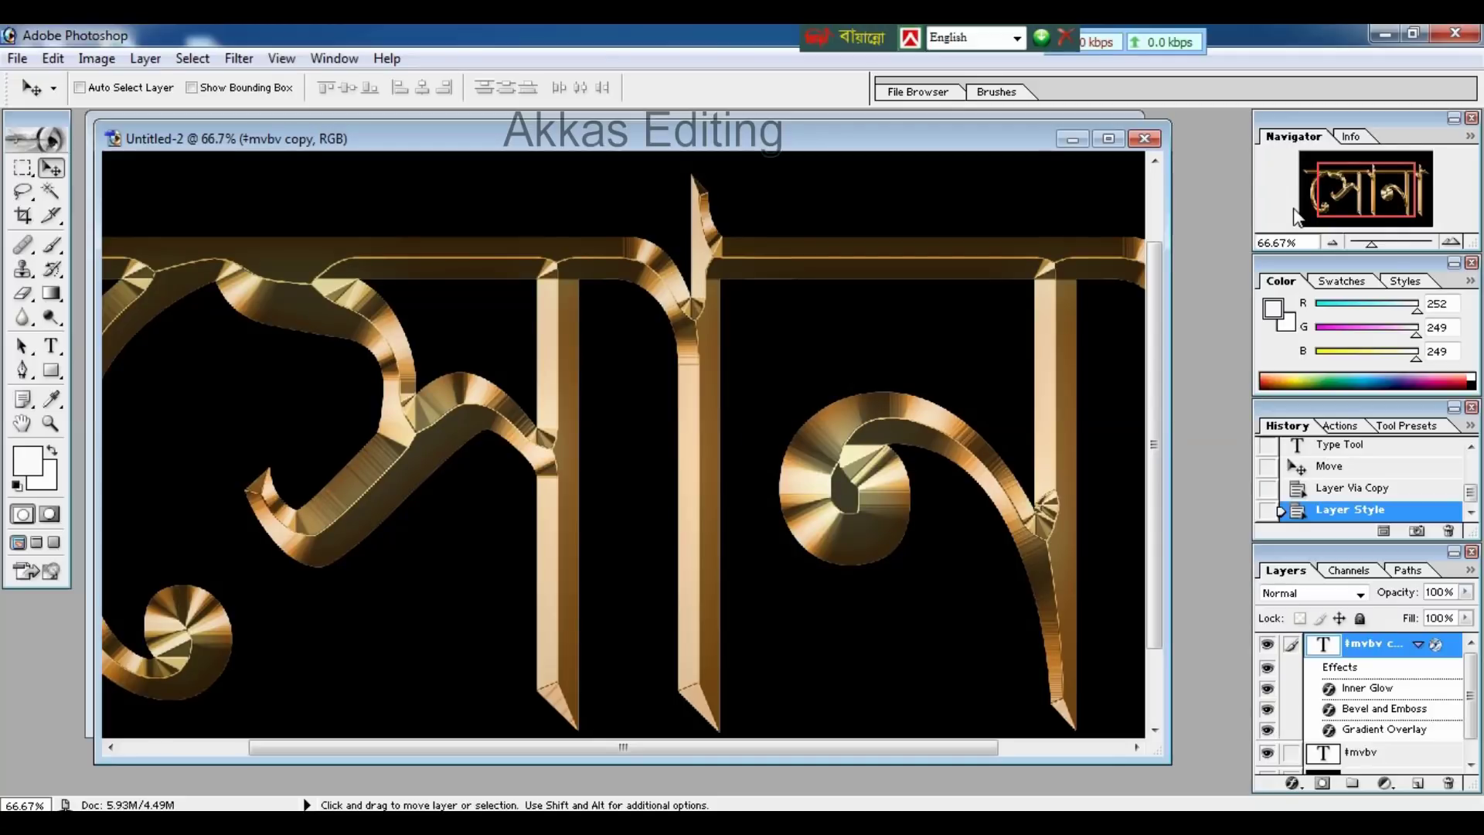
{"action": "key", "text": "ctrl+minus"}
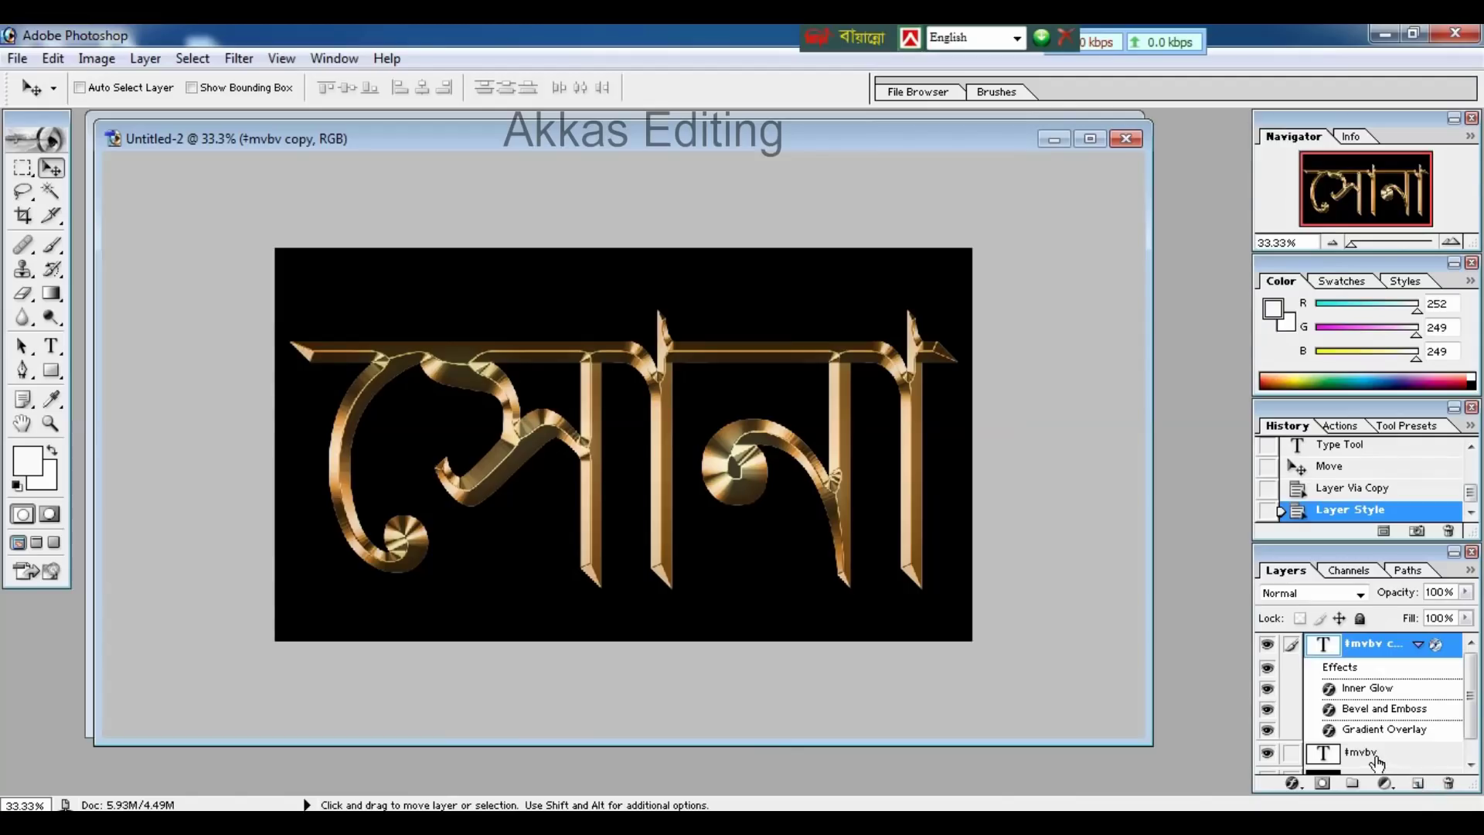
{"action": "left_click", "coordinate": [1115, 676]}
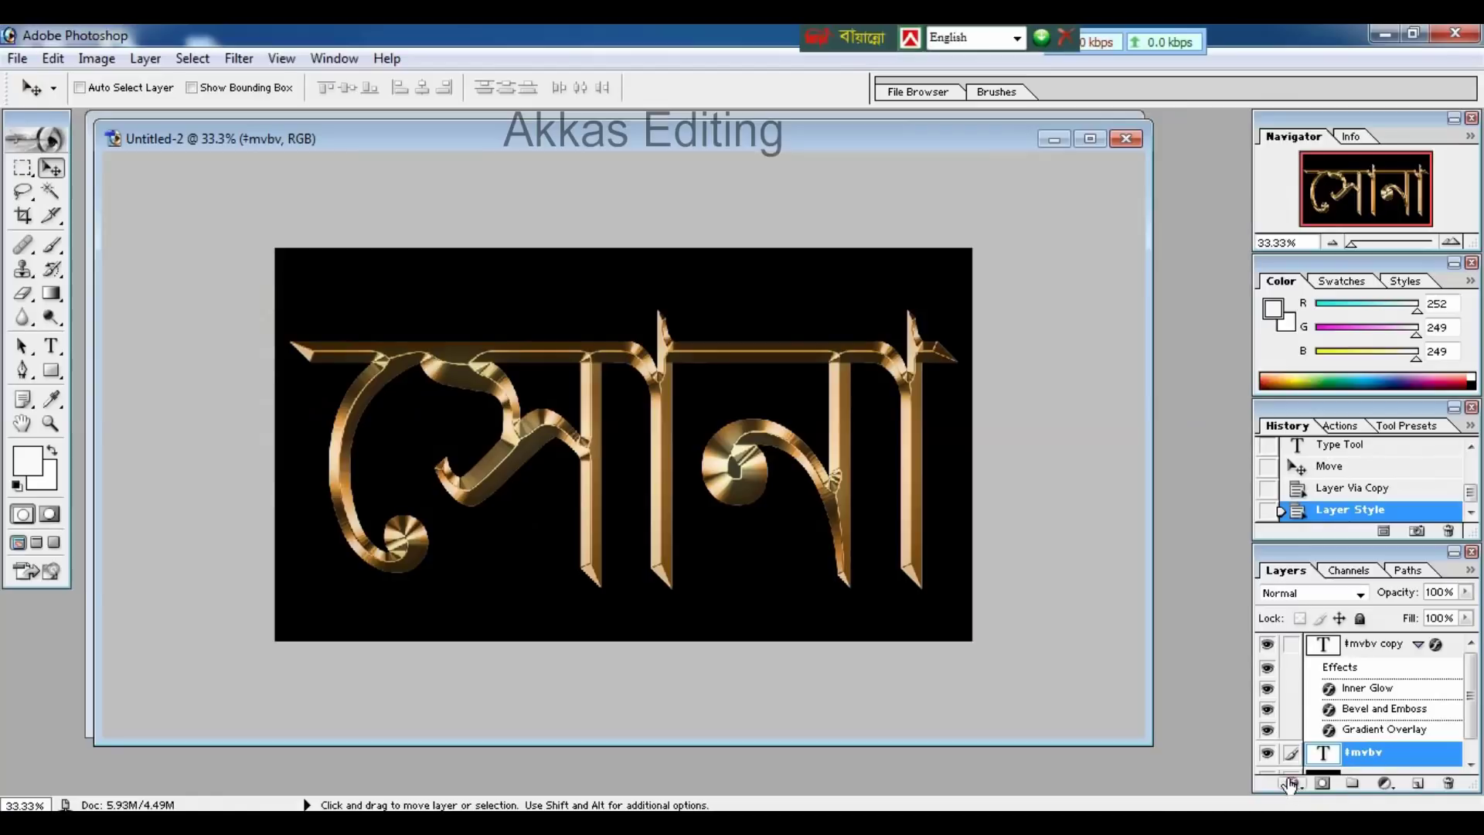
Step: Add a Stroke effect using the Gold gradient preset, 8 px size, Reflected style
{"action": "left_click", "coordinate": [1290, 765]}
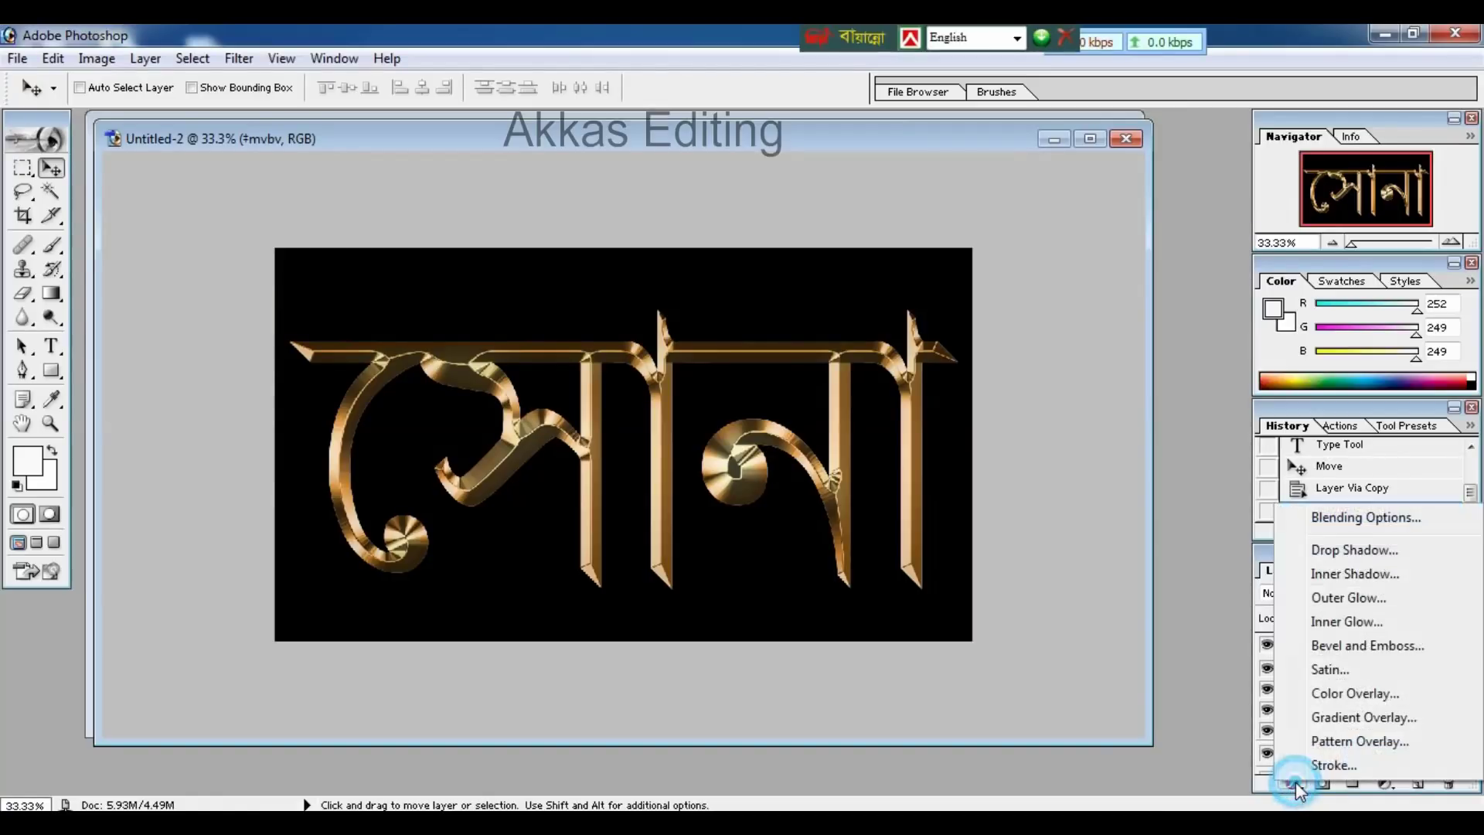
{"action": "left_click", "coordinate": [1332, 765]}
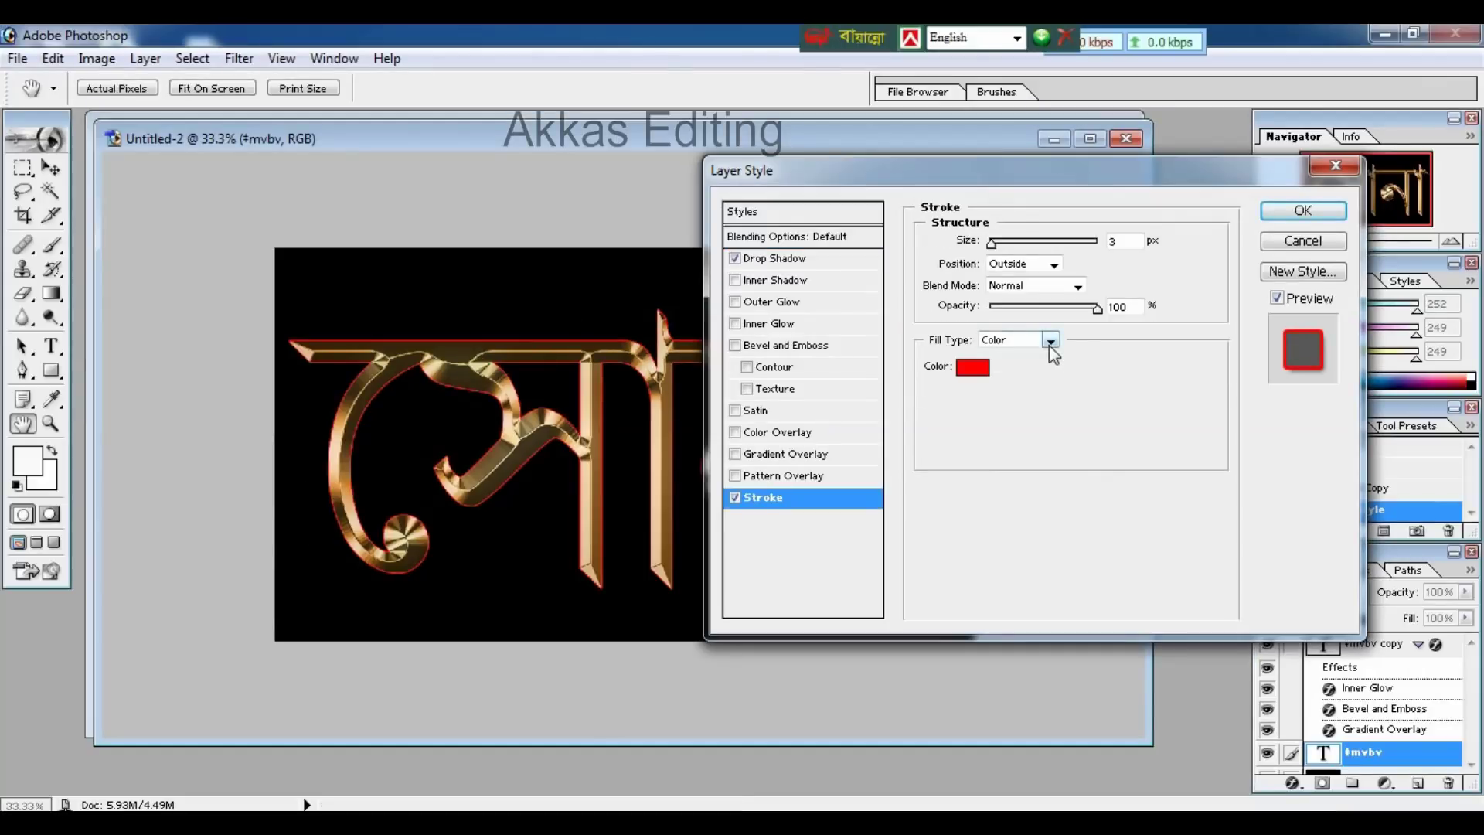
{"action": "left_click", "coordinate": [1045, 381]}
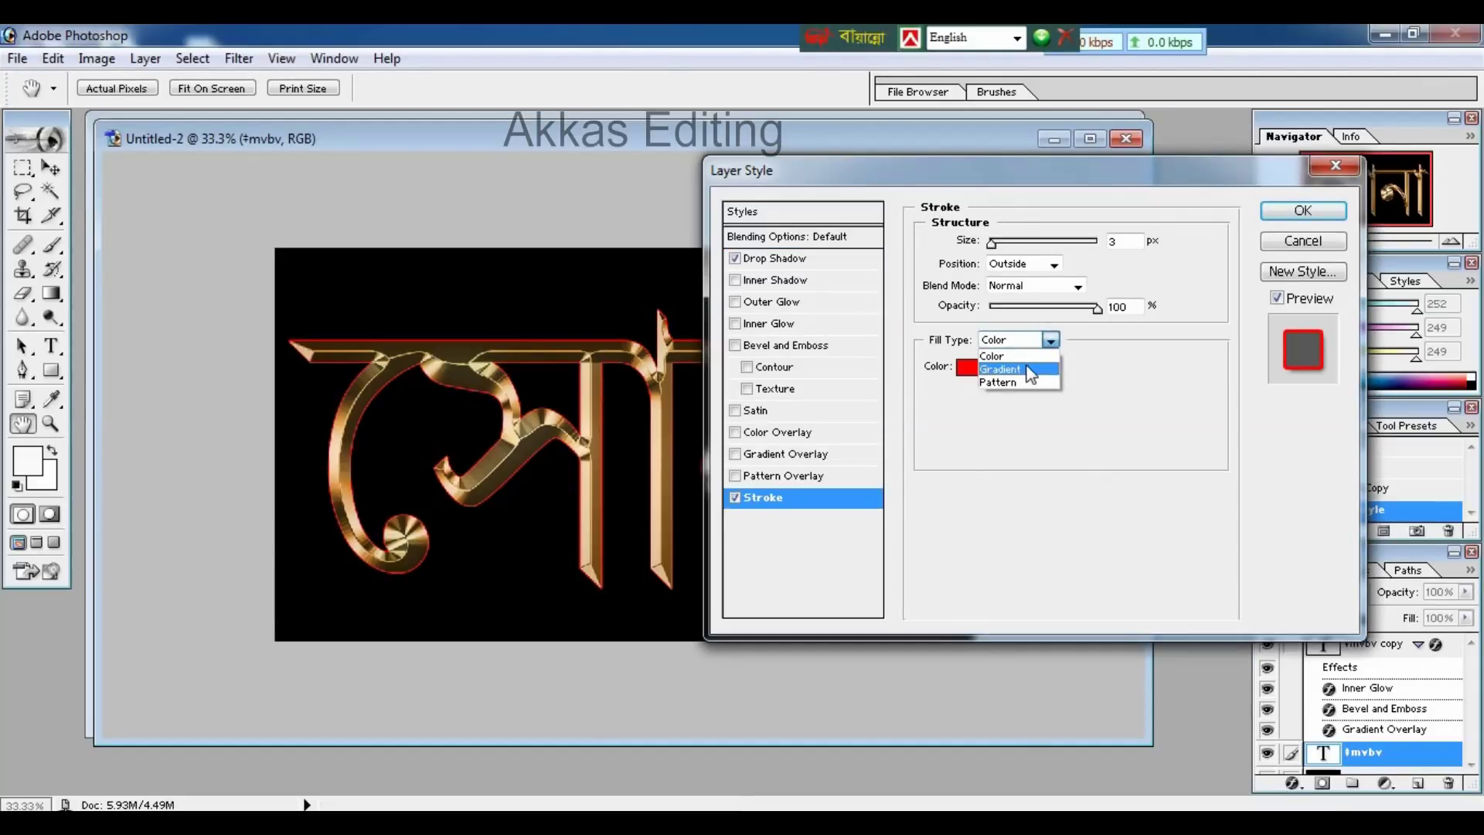
{"action": "left_click", "coordinate": [1021, 369]}
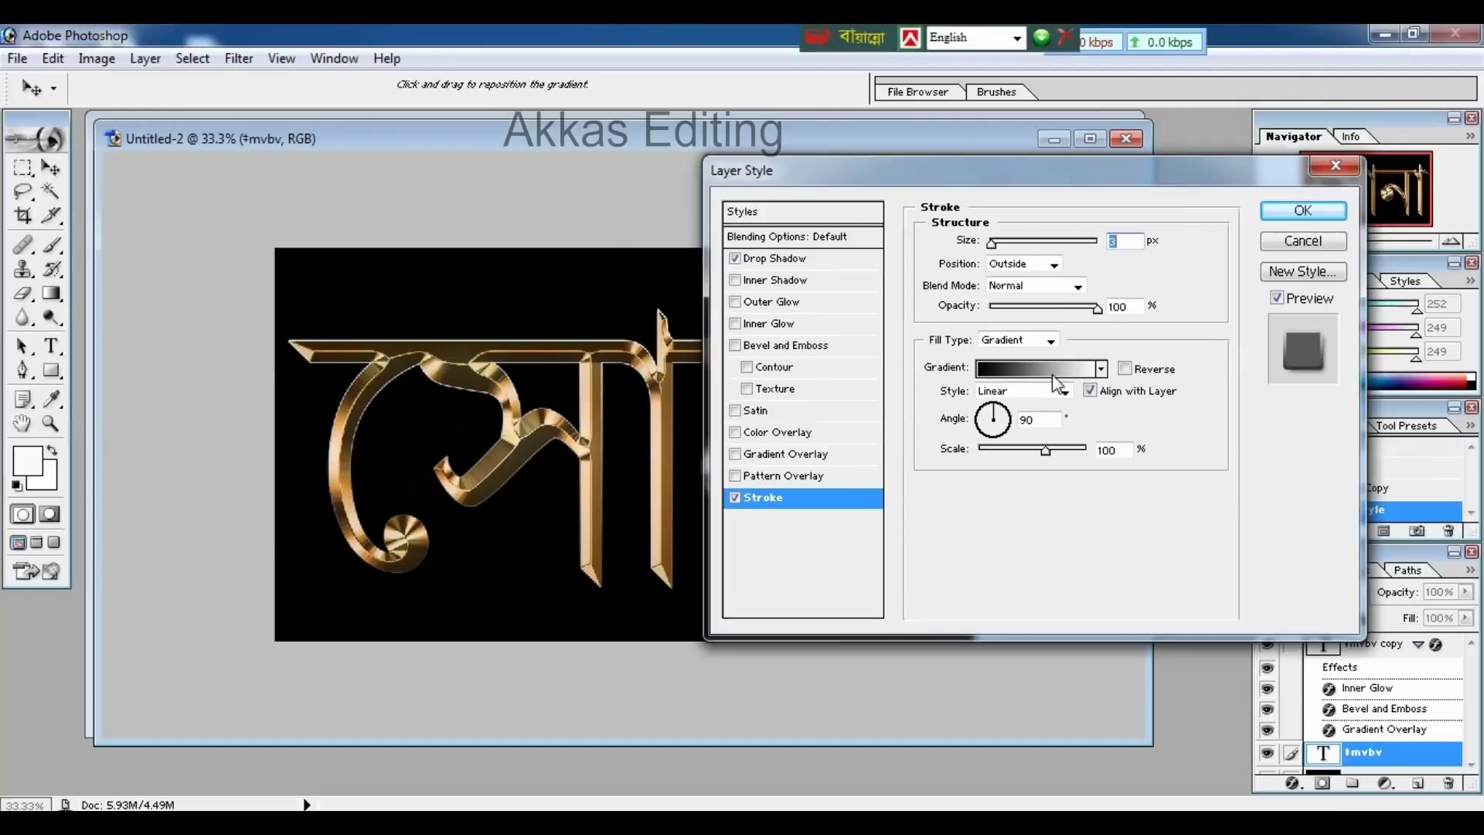
{"action": "left_click", "coordinate": [1045, 358]}
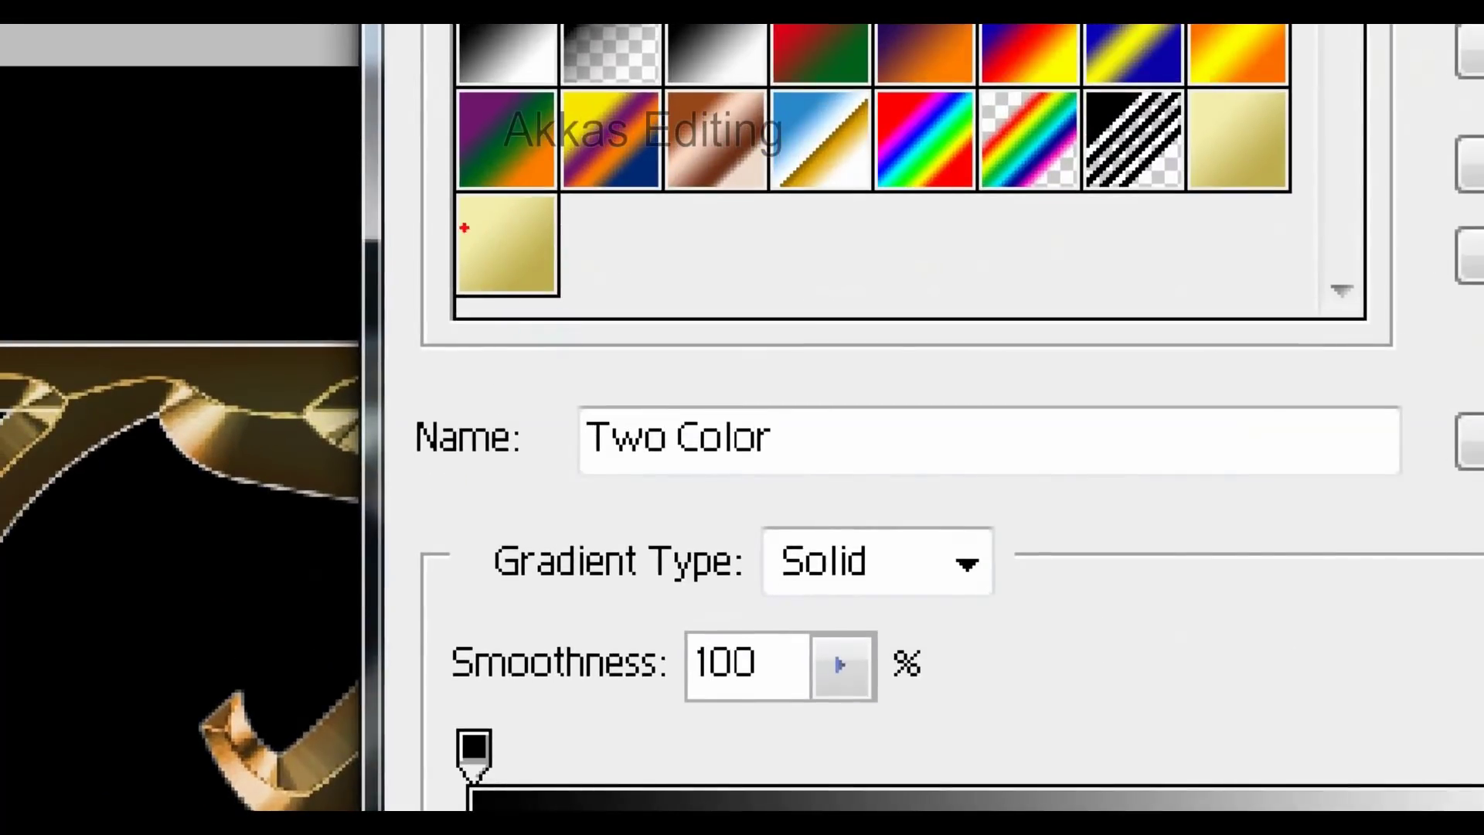
{"action": "left_click", "coordinate": [533, 243]}
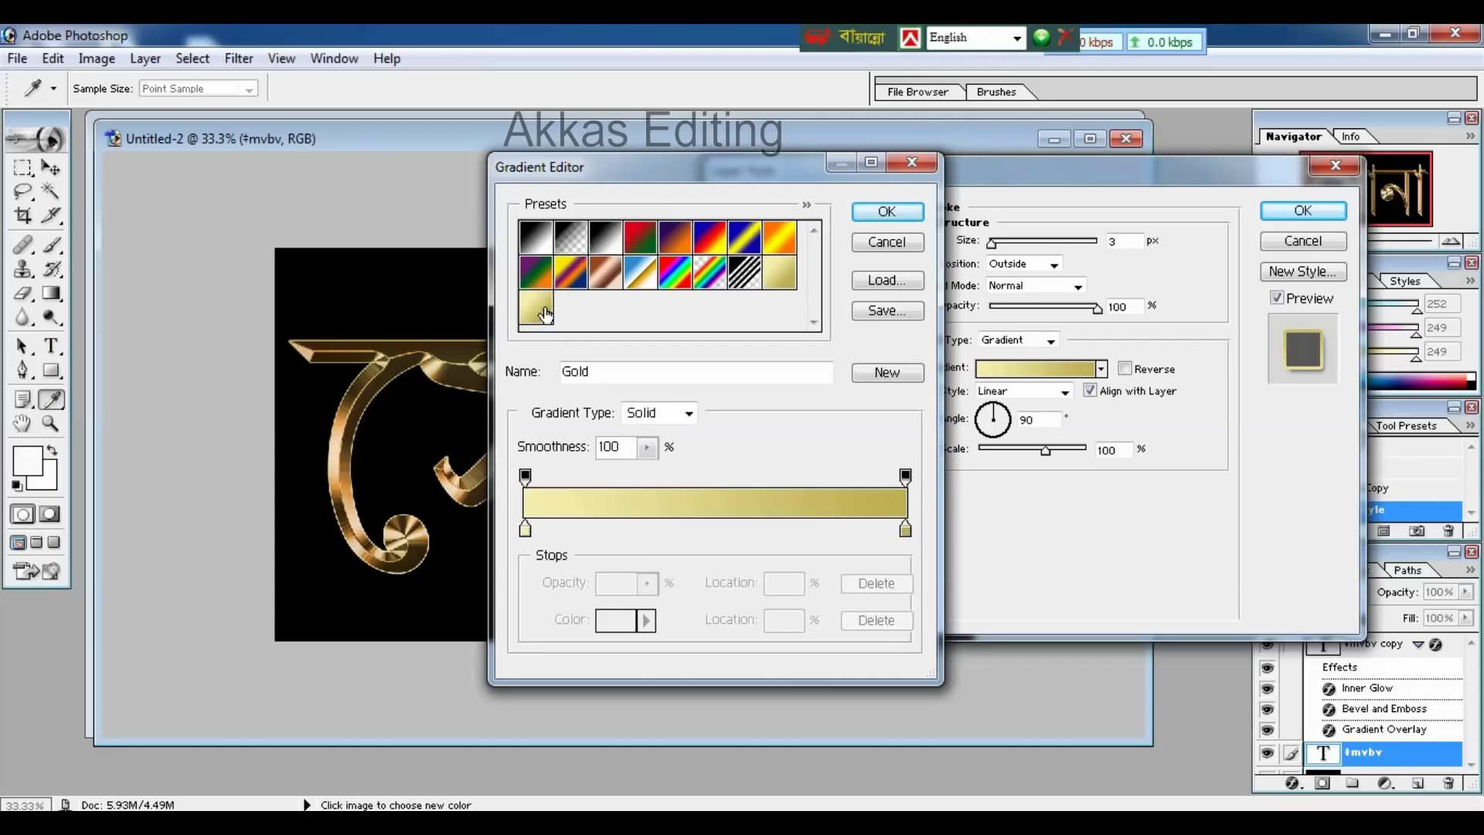
{"action": "left_click", "coordinate": [874, 216]}
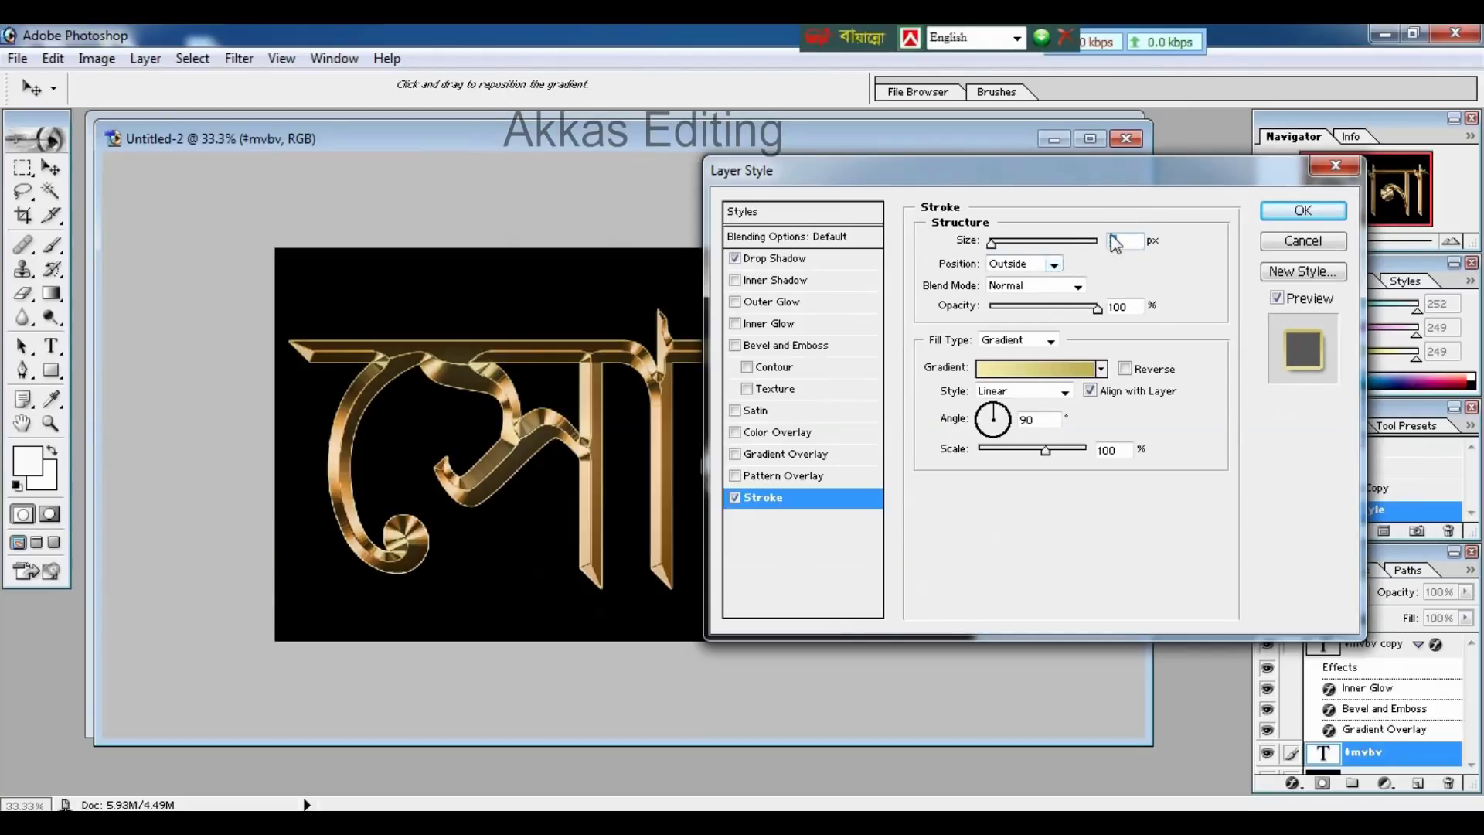
{"action": "type", "text": "1"}
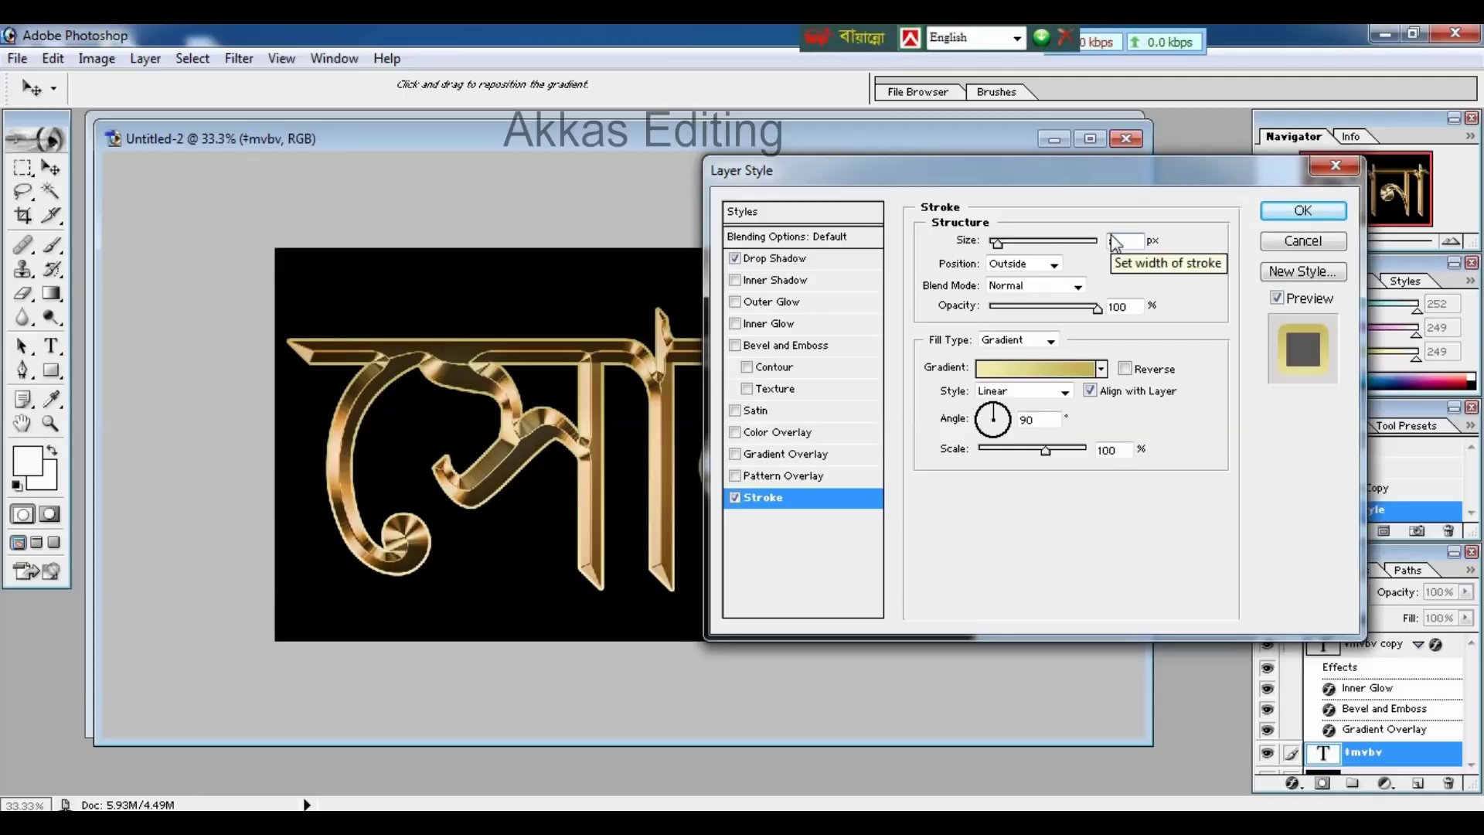
{"action": "key", "text": "BackSpace"}
{"action": "type", "text": "8"}
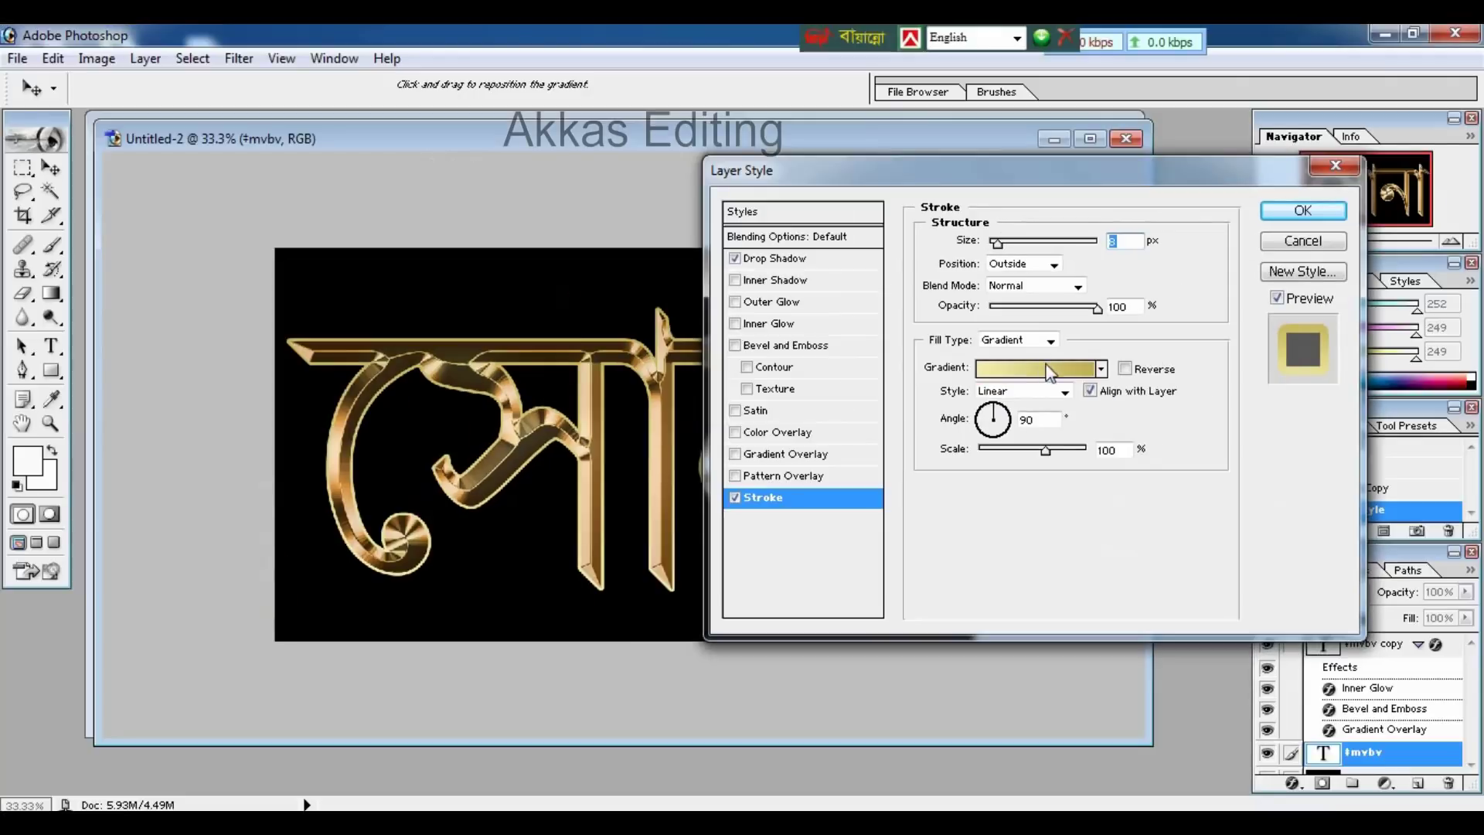
{"action": "left_click", "coordinate": [1063, 393]}
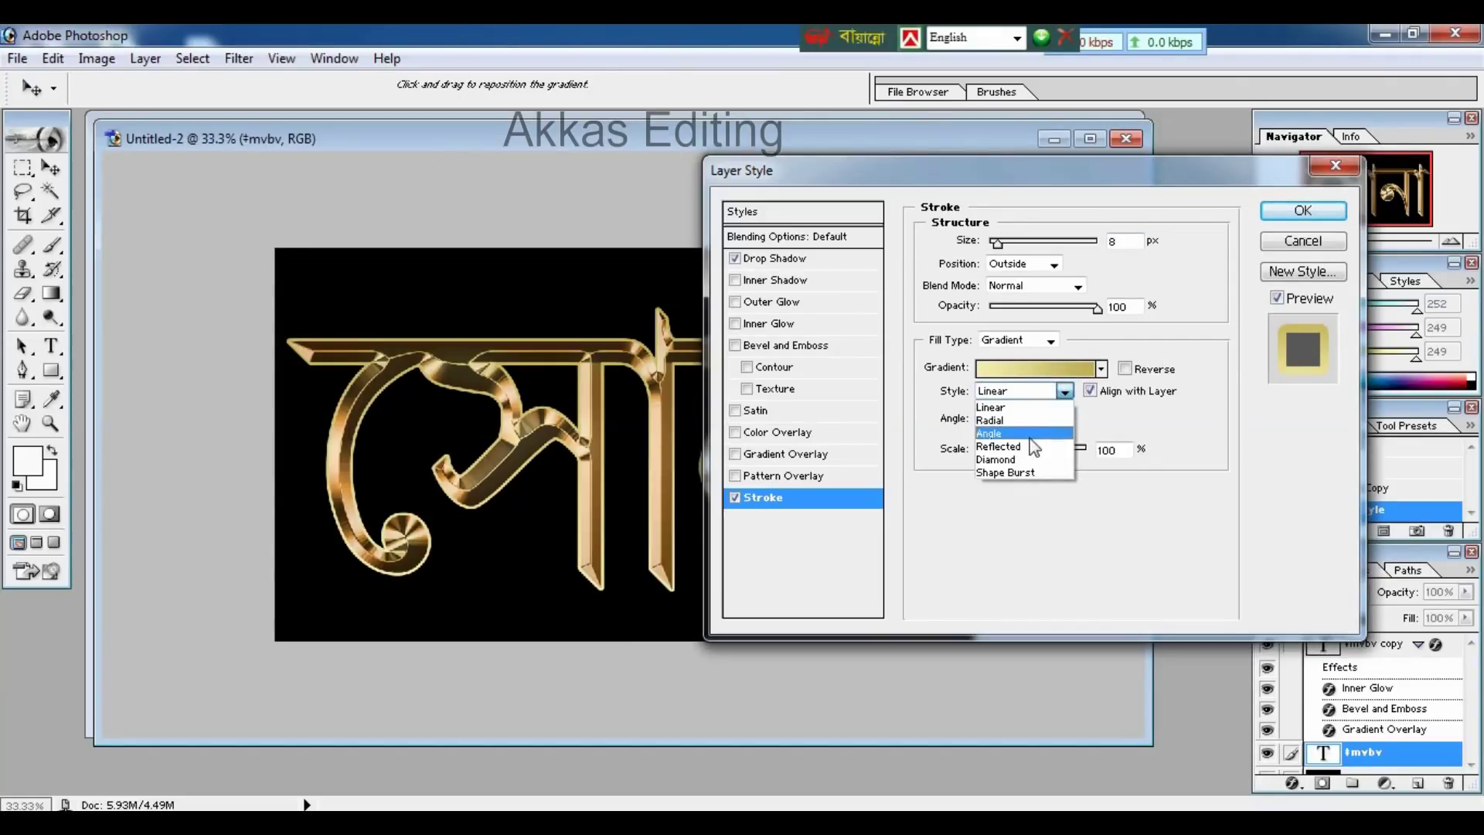
{"action": "left_click", "coordinate": [1019, 448]}
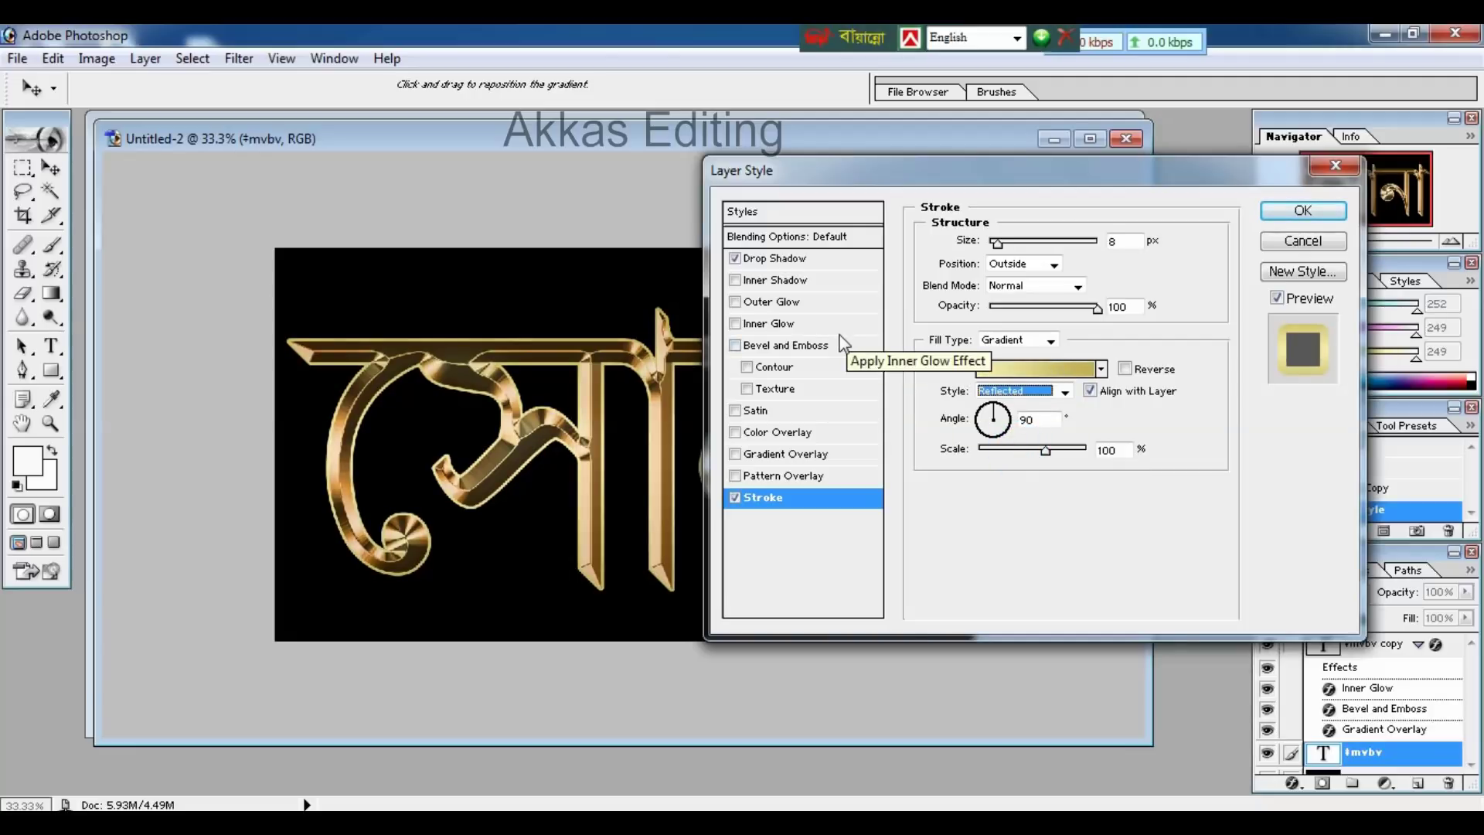
Step: Add an orange e8801f Outer Glow sized 32 px and commit the layer style
{"action": "left_click", "coordinate": [787, 305]}
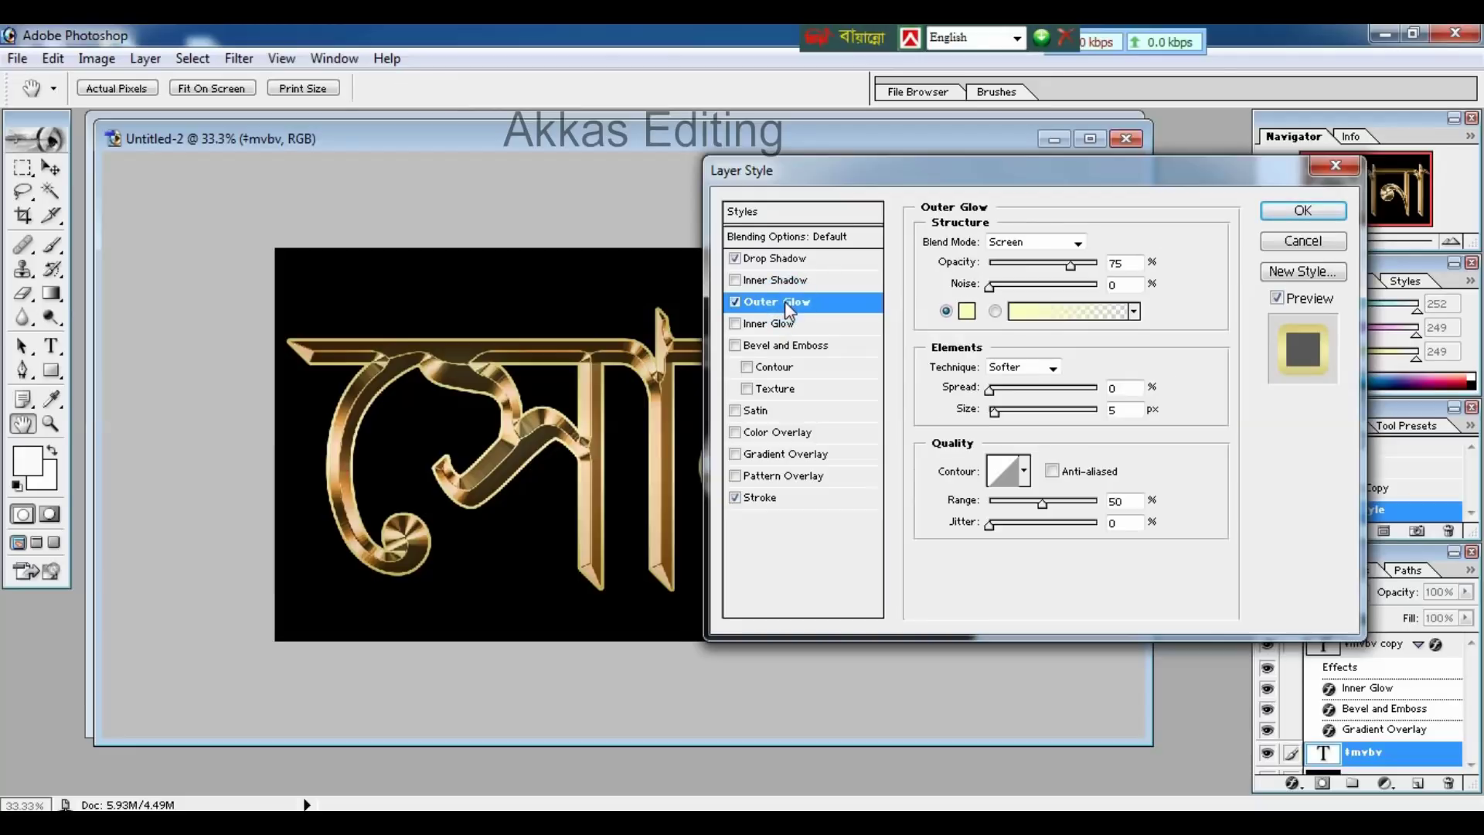
{"action": "left_click", "coordinate": [966, 312]}
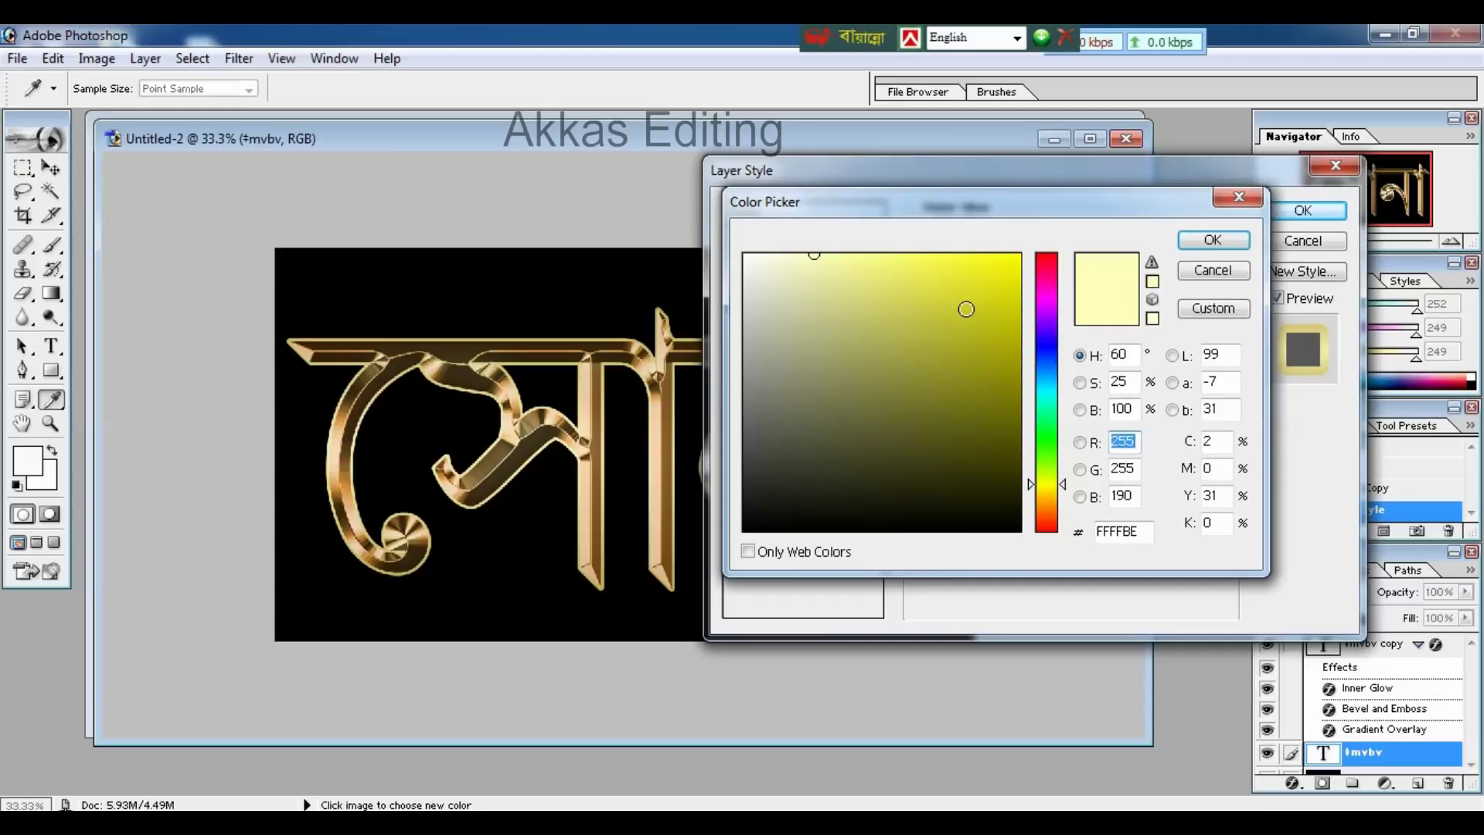
{"action": "left_click_drag", "start_coordinate": [1141, 532], "coordinate": [1085, 534]}
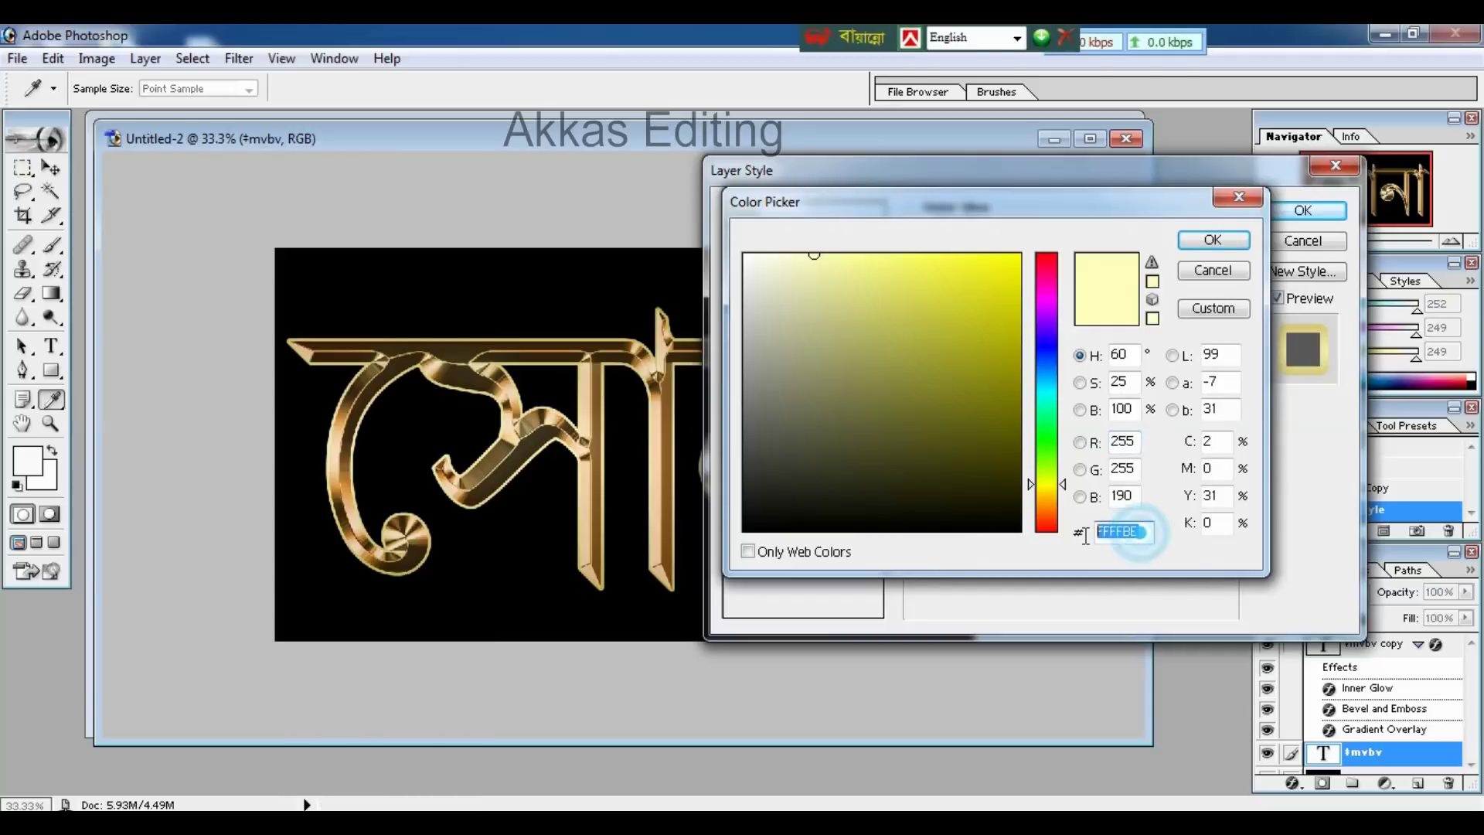
{"action": "type", "text": "e"}
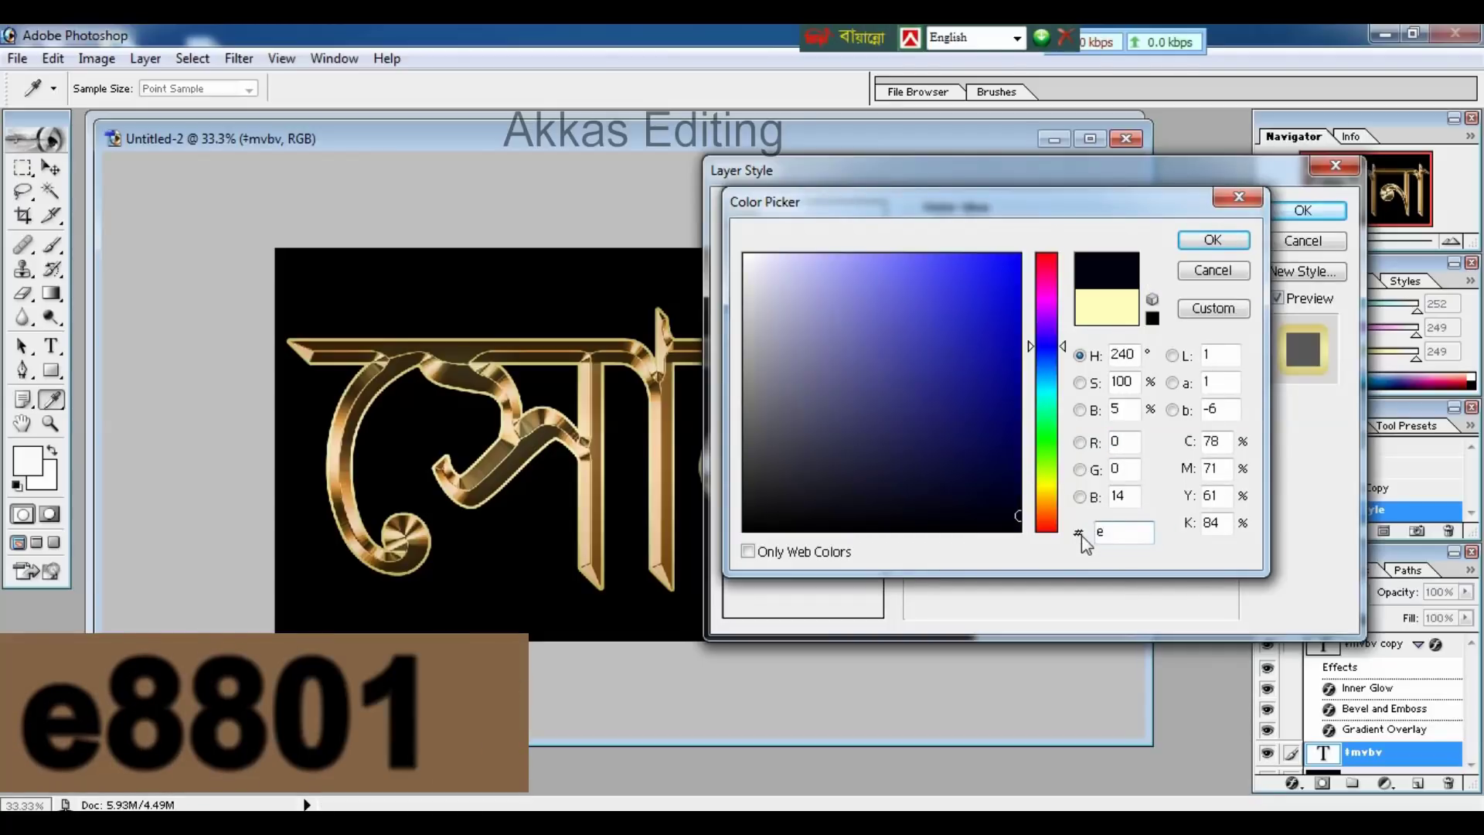
{"action": "type", "text": "8801f"}
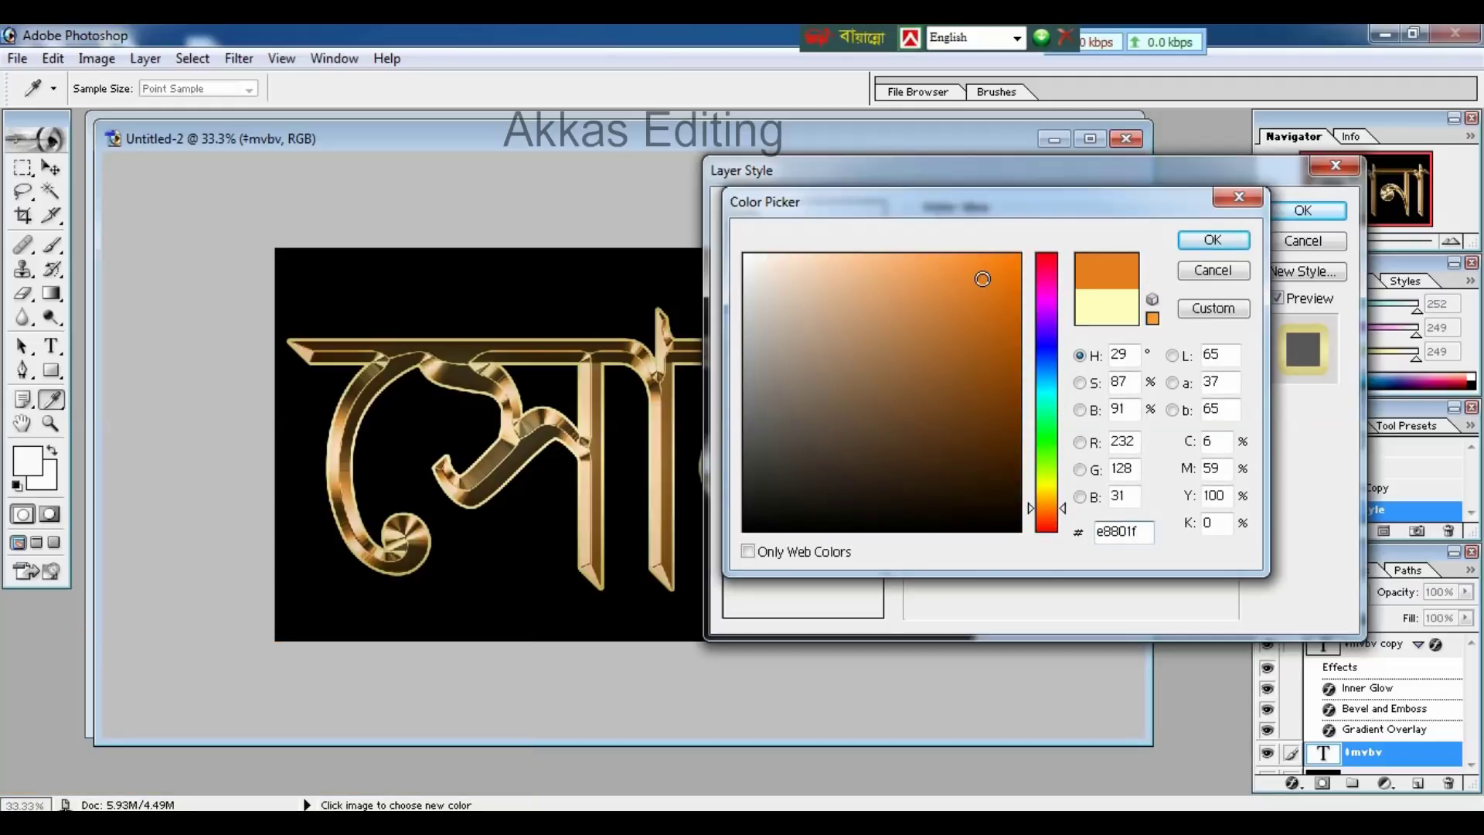
{"action": "left_click", "coordinate": [1212, 240]}
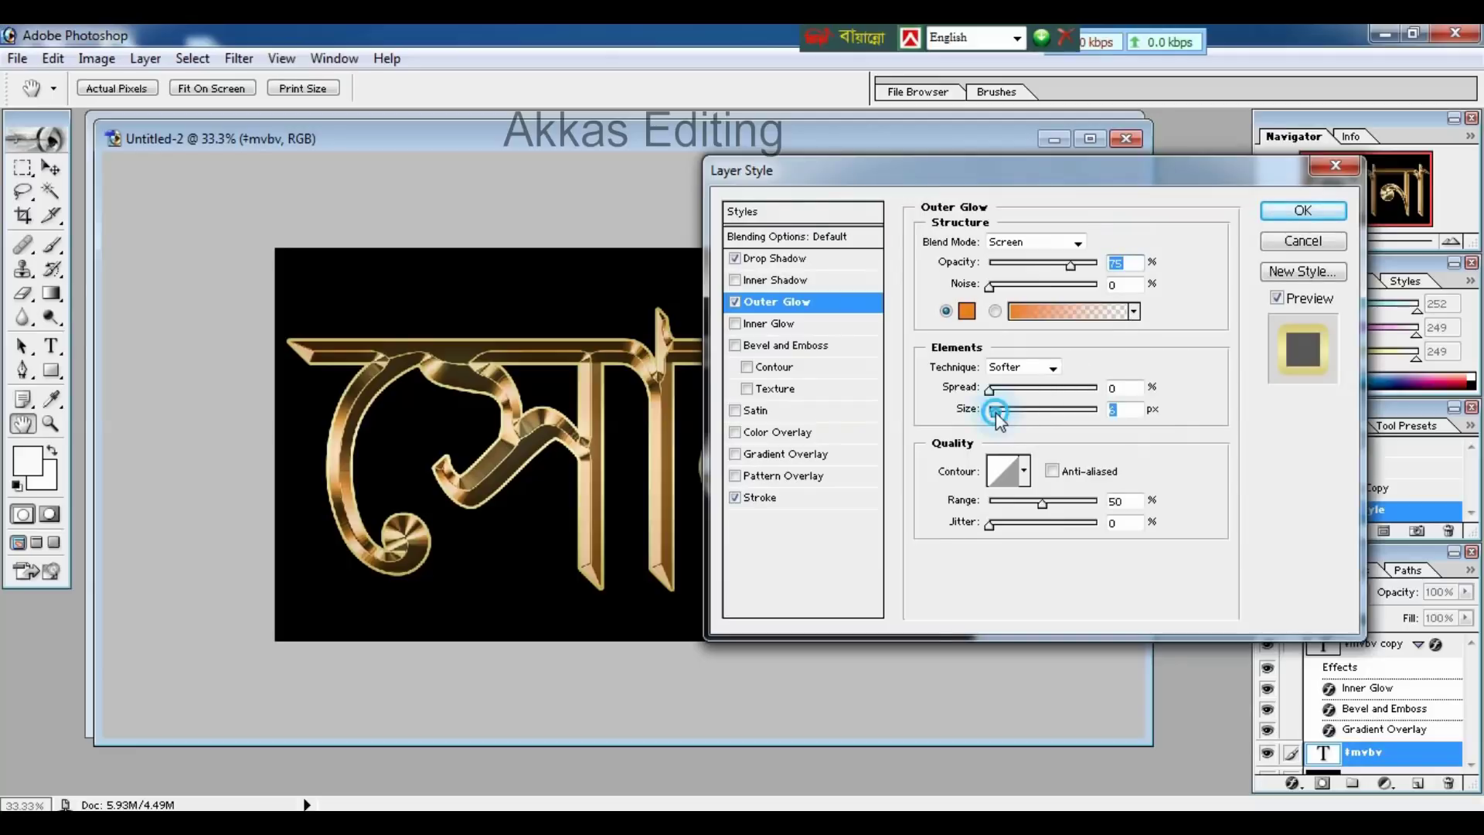
{"action": "left_click_drag", "start_coordinate": [996, 411], "coordinate": [1008, 412]}
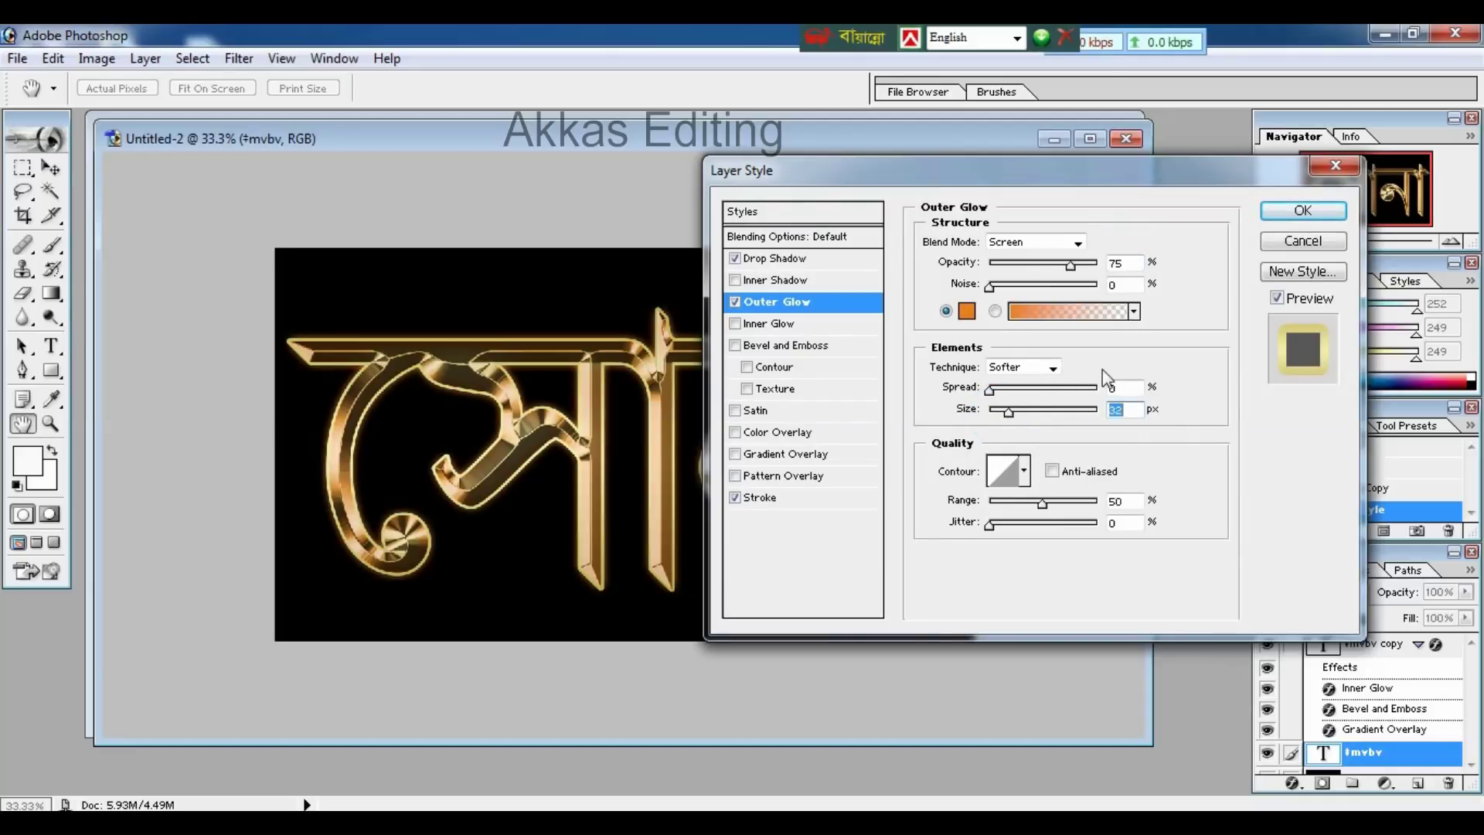
{"action": "left_click", "coordinate": [1315, 217]}
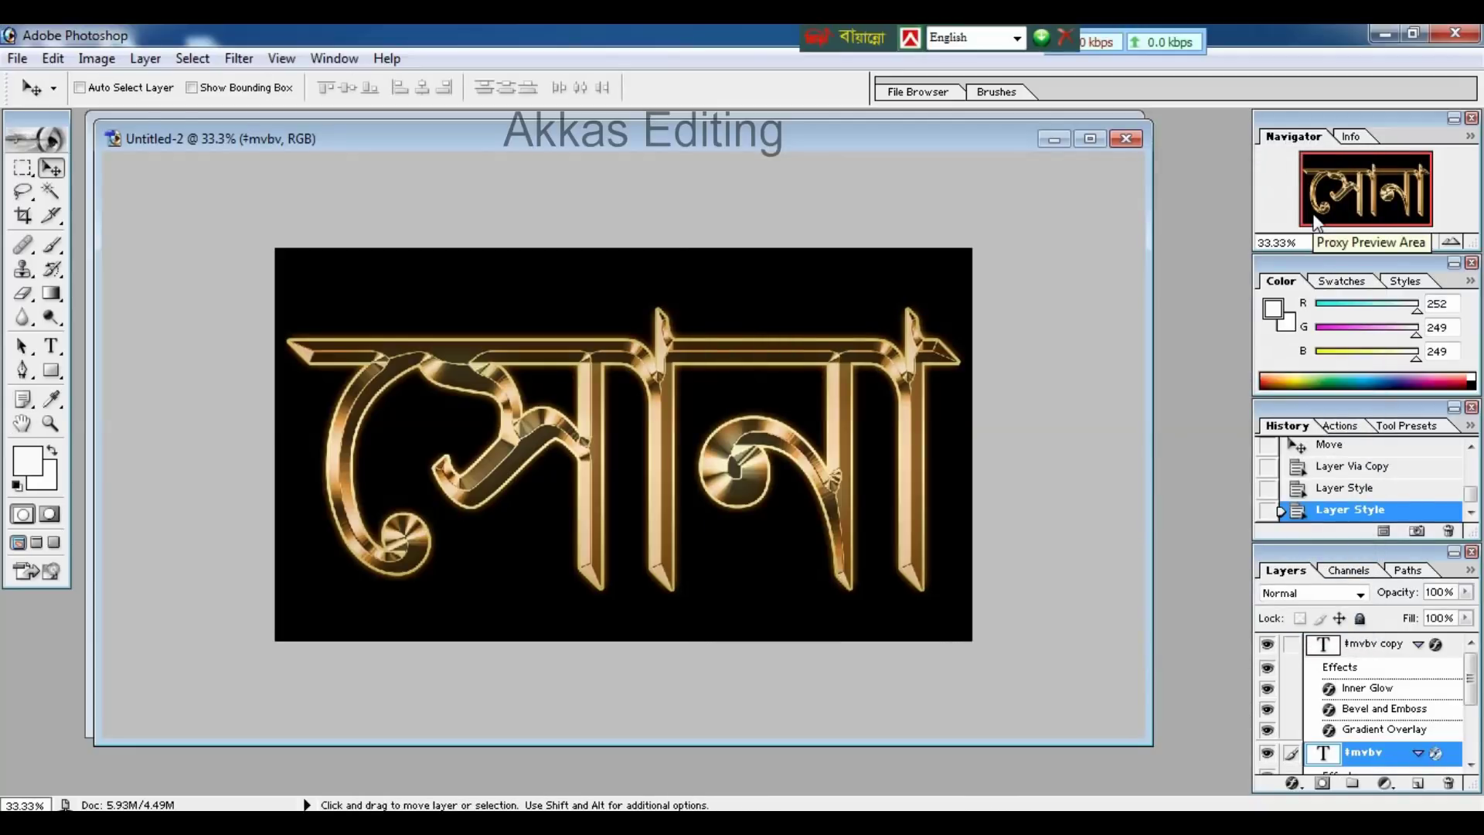
Step: Zoom to 50% and sample the cream R247 G232 B199 from the gold spiral with the Eyedropper
{"action": "key", "text": "ctrl+plus"}
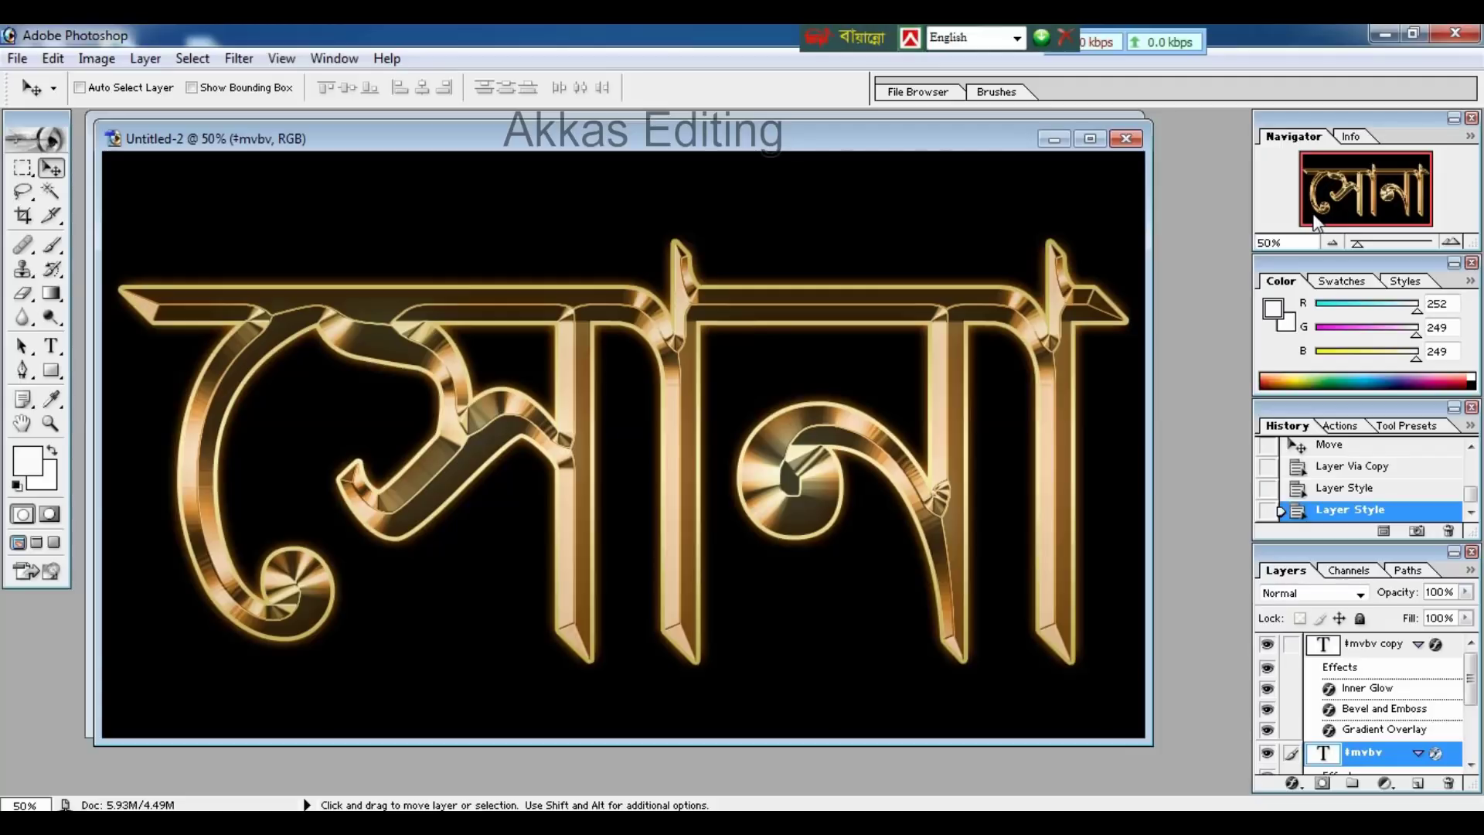
{"action": "left_click", "coordinate": [48, 399]}
{"action": "left_click", "coordinate": [52, 400]}
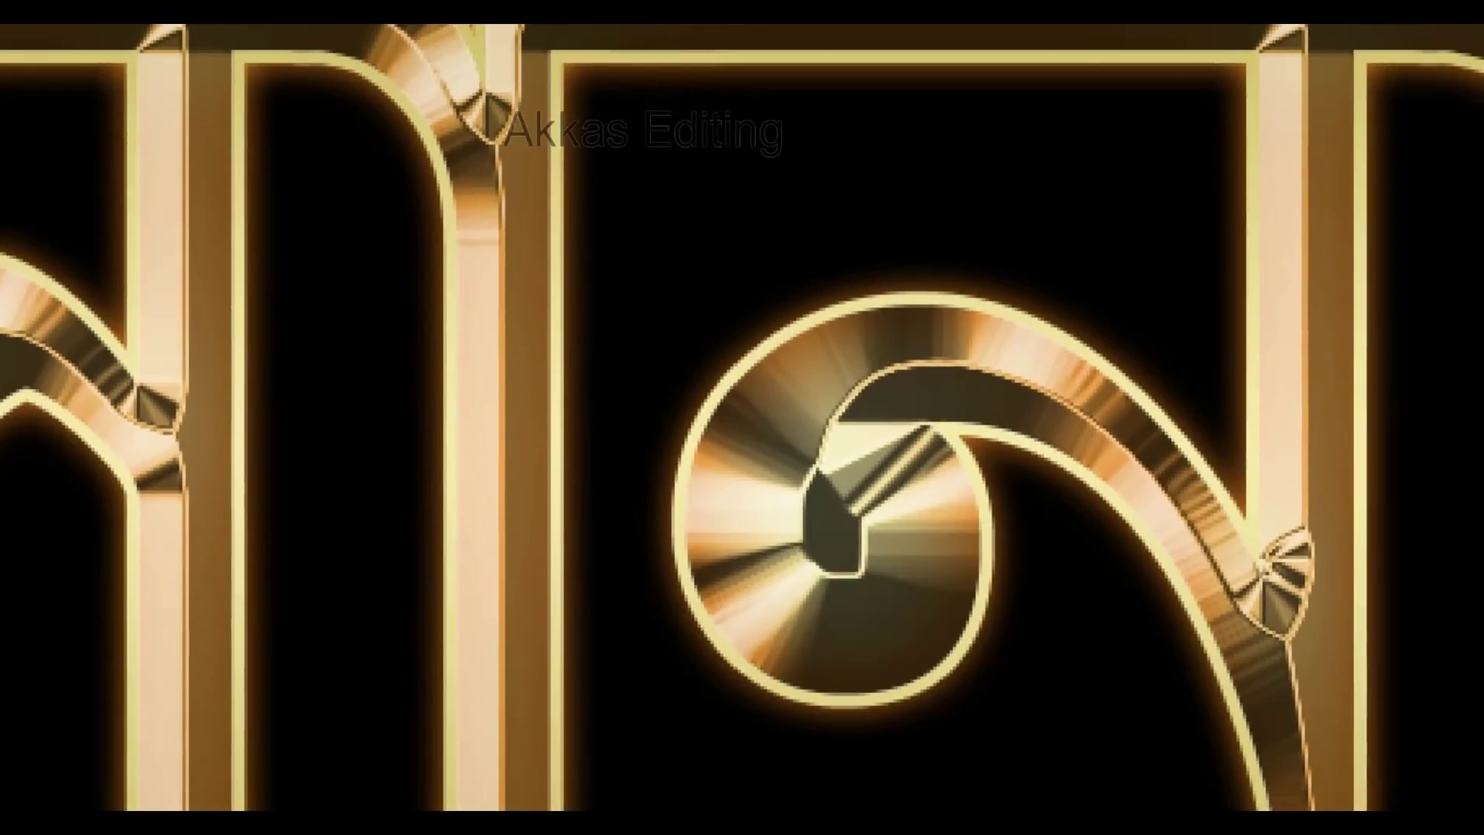
{"action": "left_click", "coordinate": [770, 452]}
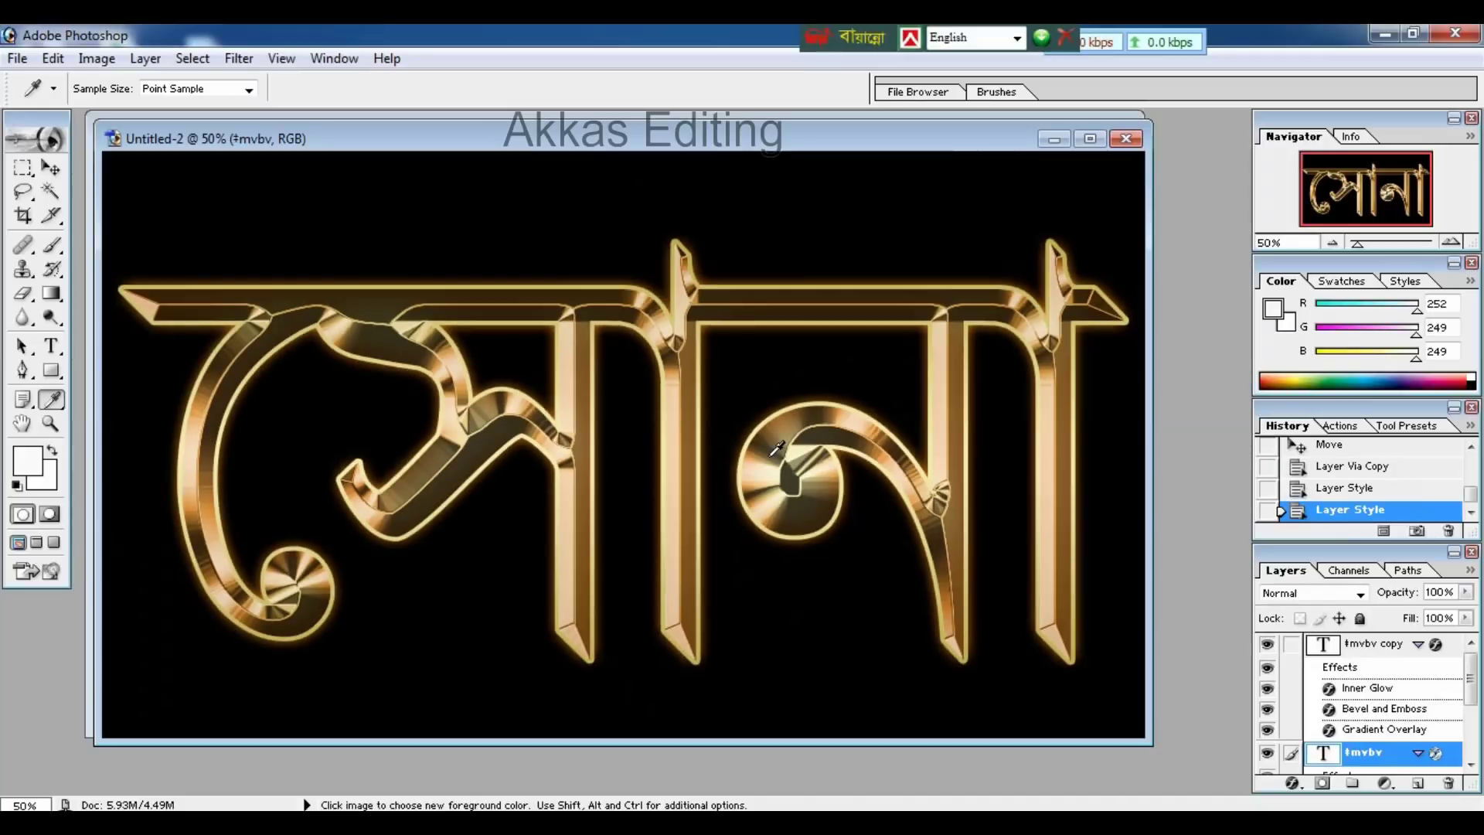
{"action": "left_click", "coordinate": [765, 473]}
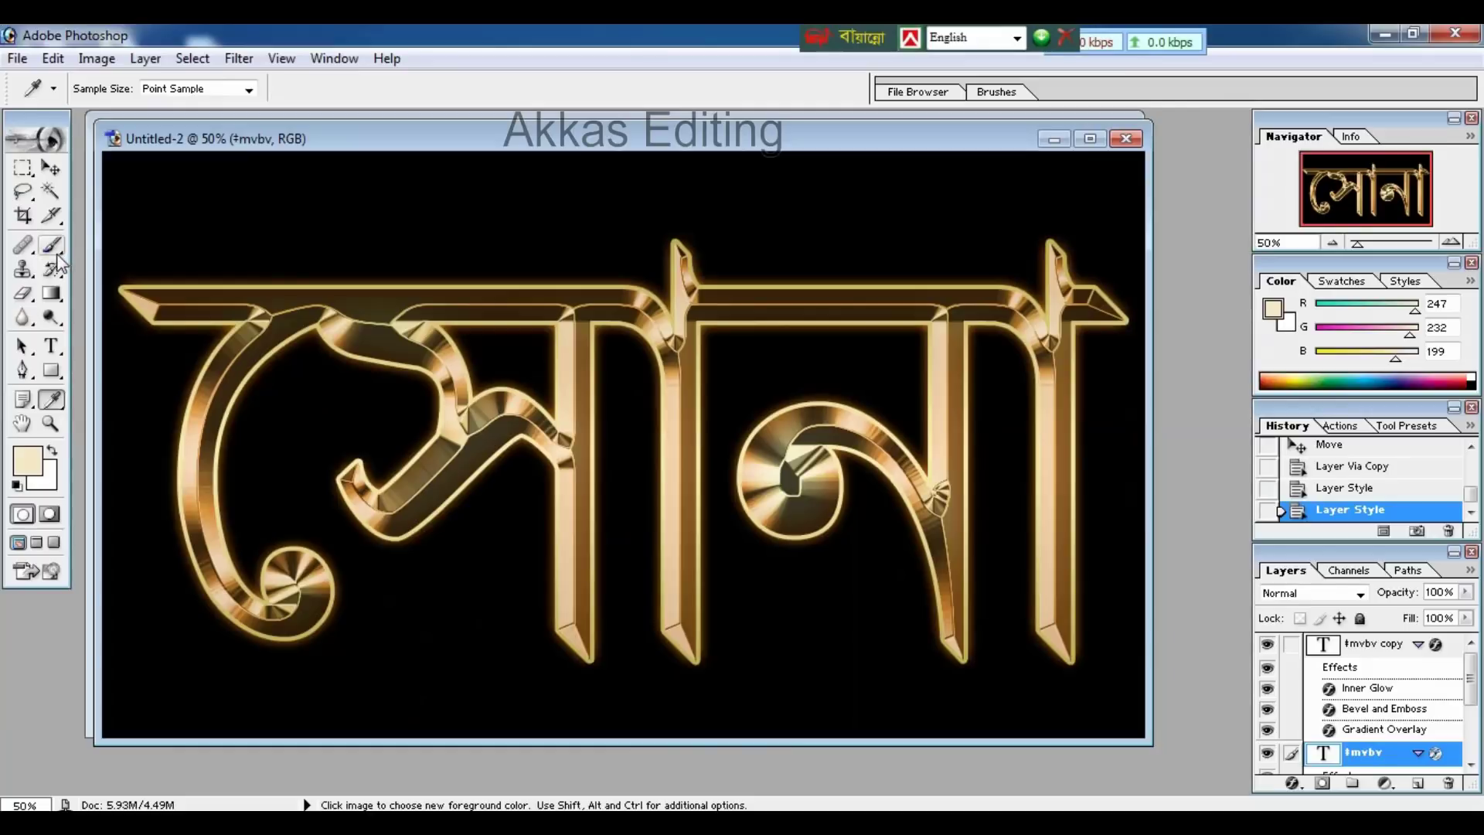
{"action": "left_click", "coordinate": [158, 247]}
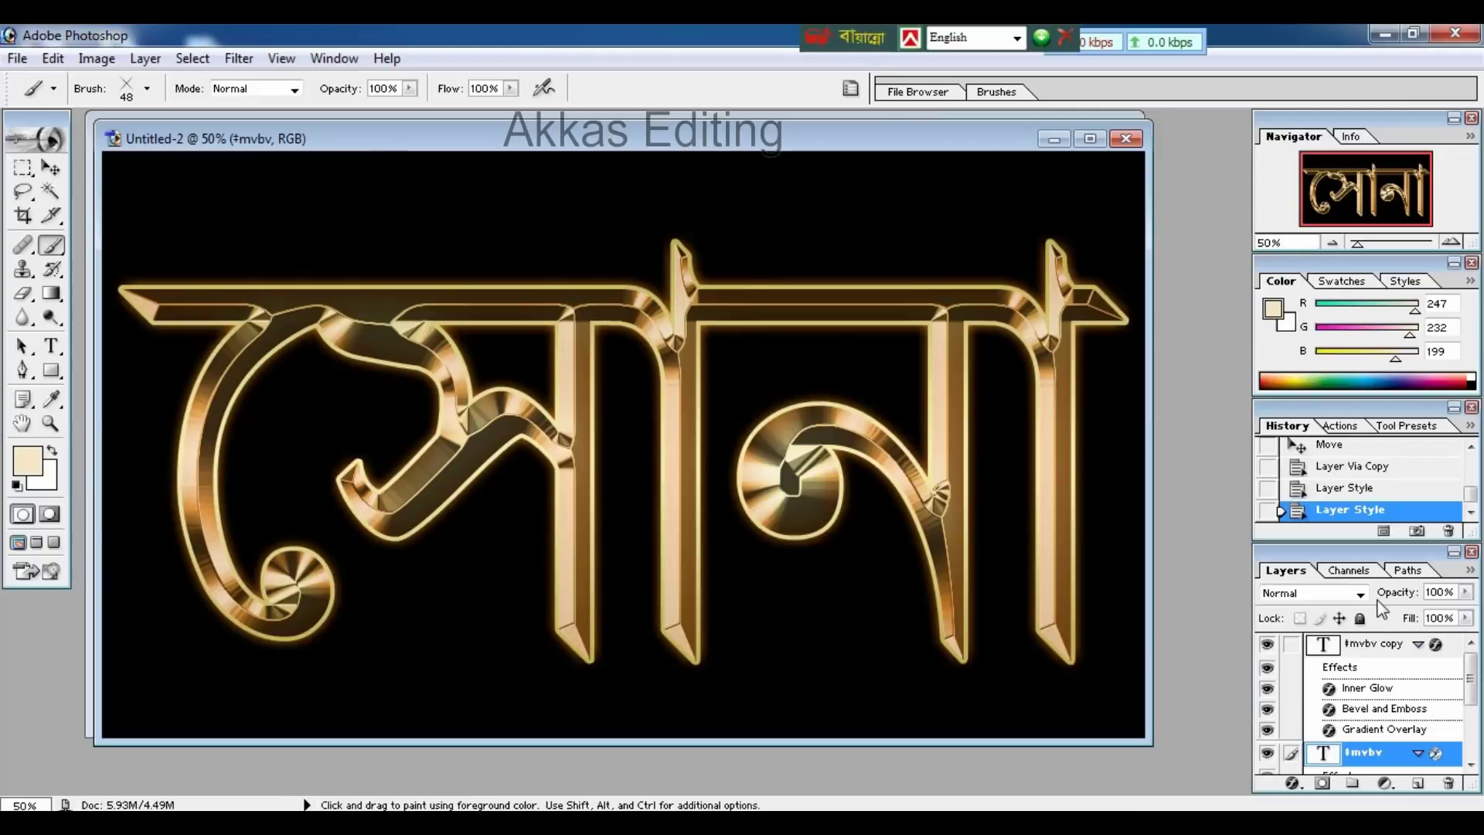
Step: Add a new empty Layer 1 above the ‡mvbv copy layer for the sparkles
{"action": "left_click", "coordinate": [1364, 647]}
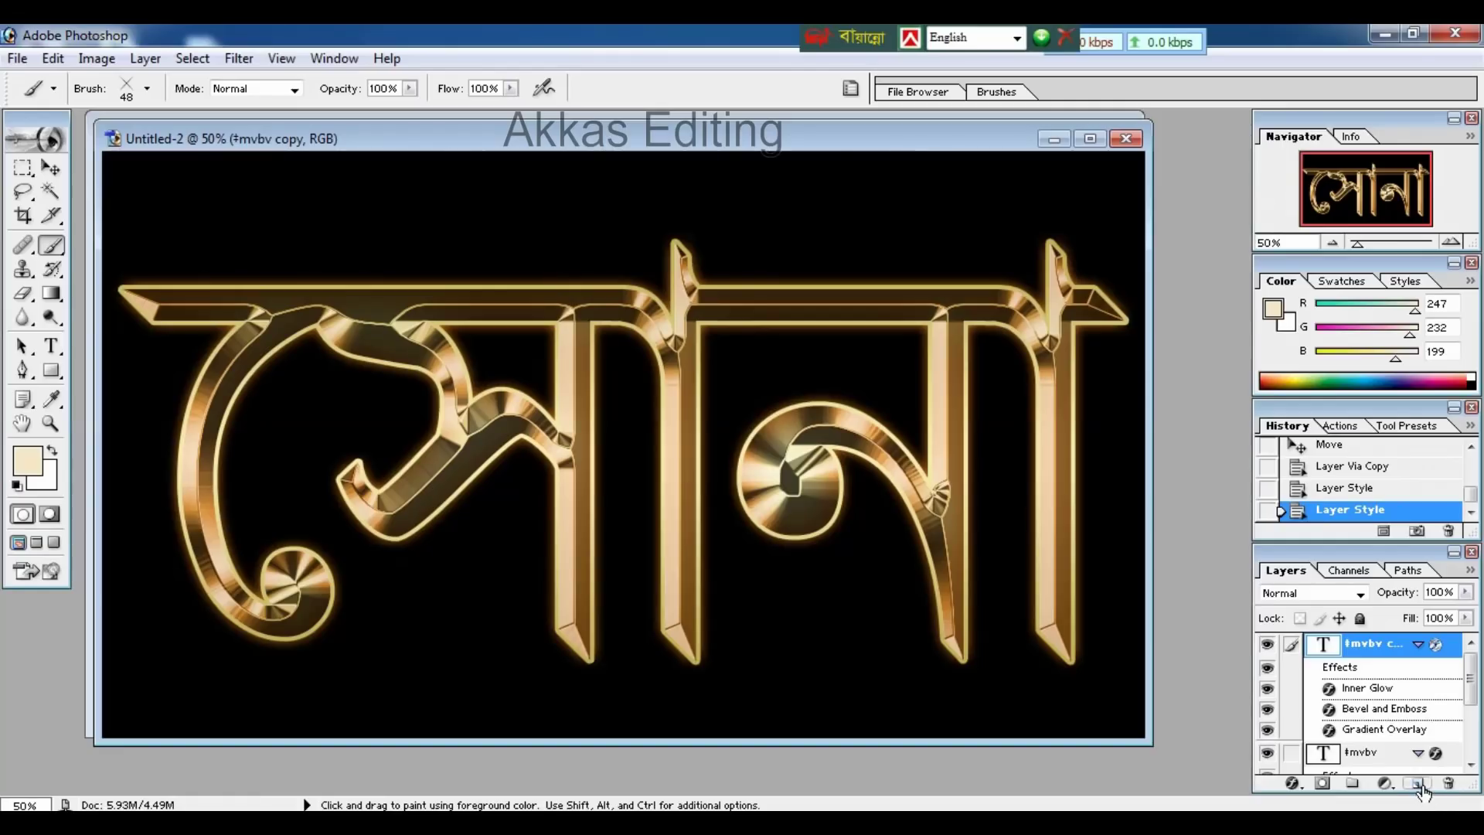
{"action": "left_click", "coordinate": [1287, 694]}
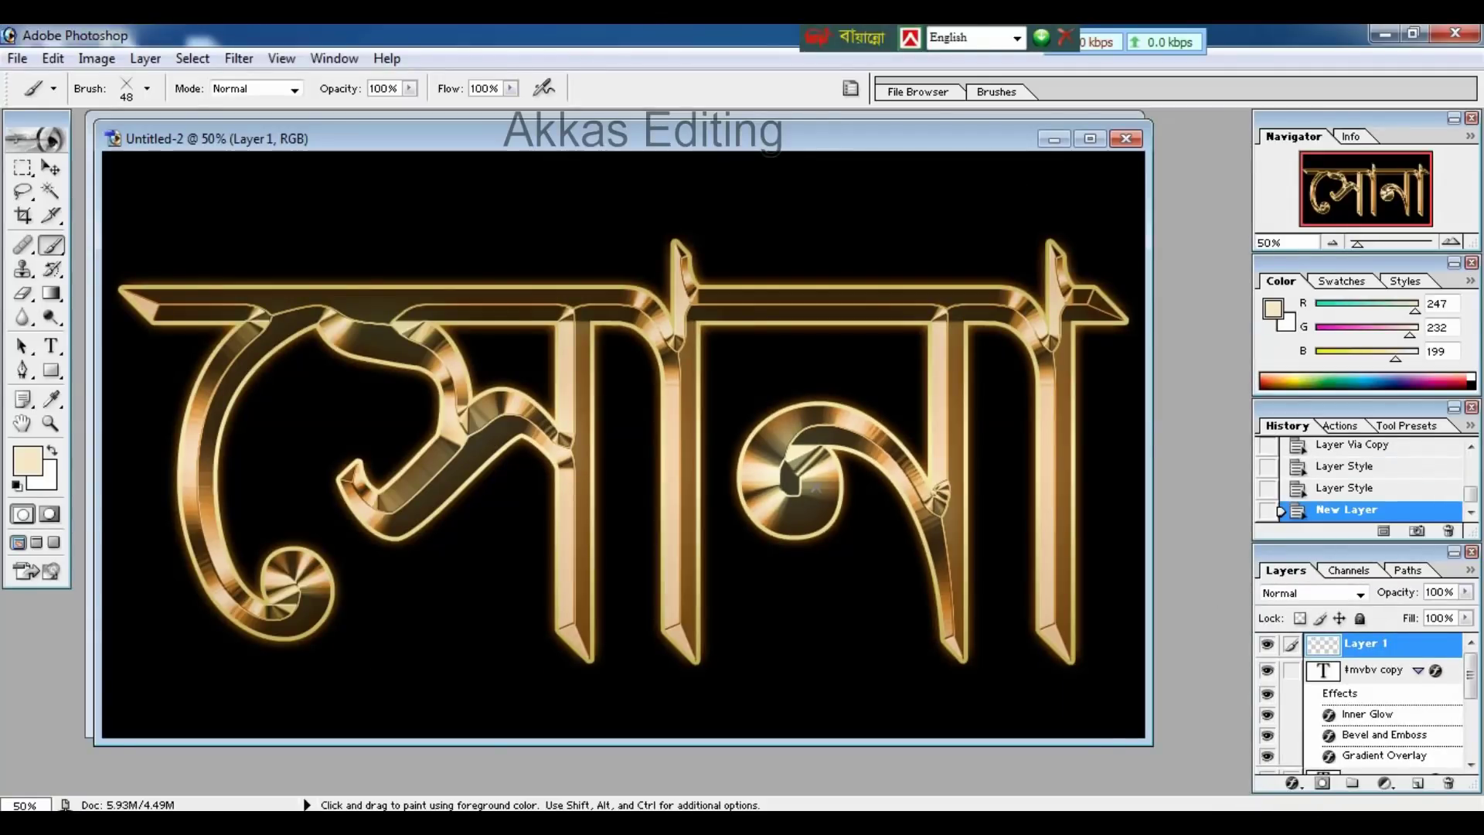
Step: Append the Assorted Brushes set and pick the 48 px Crosshatch 4 brush tip
{"action": "right_click", "coordinate": [677, 447]}
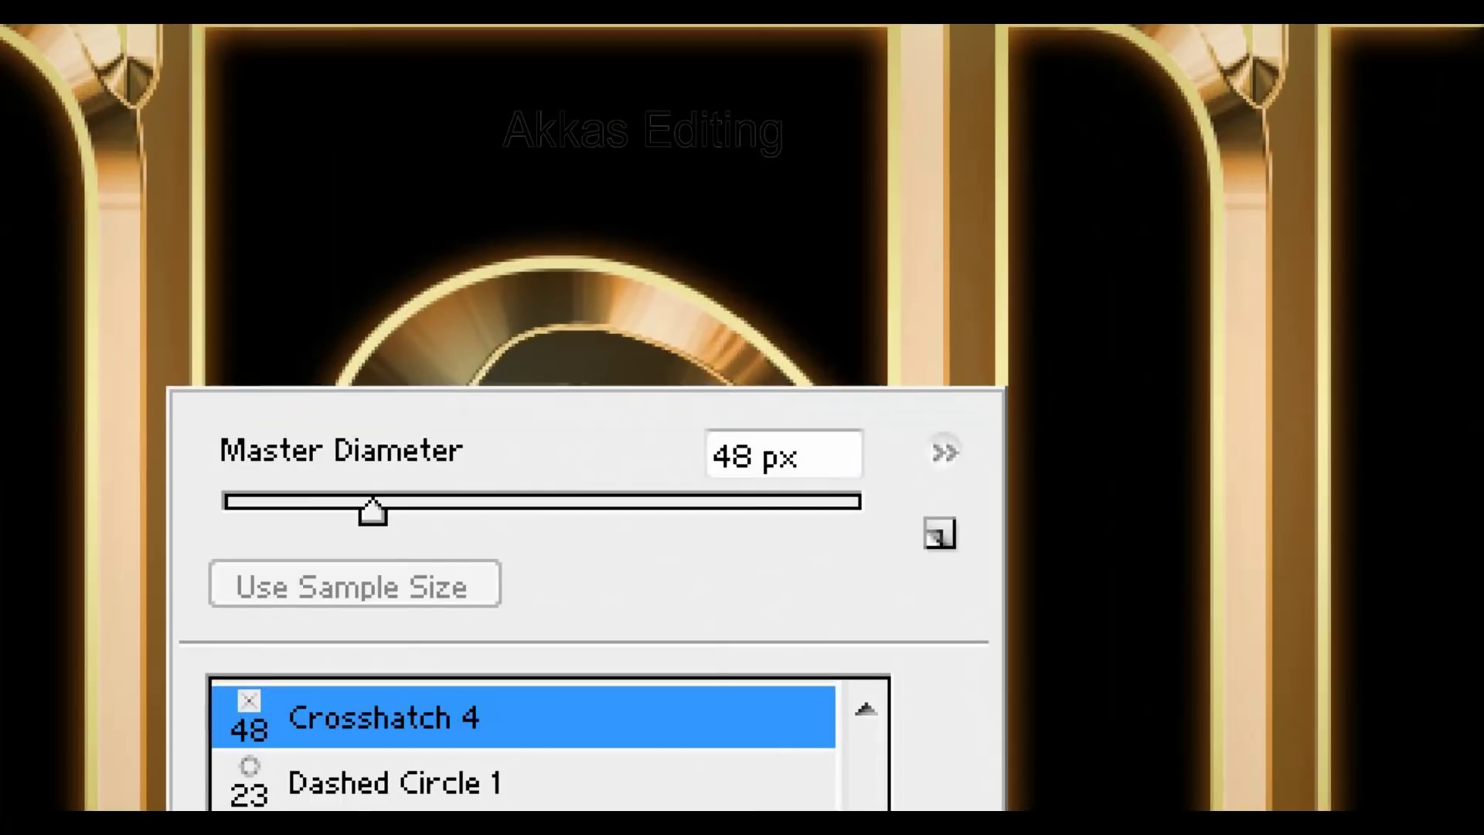
{"action": "left_click", "coordinate": [946, 467]}
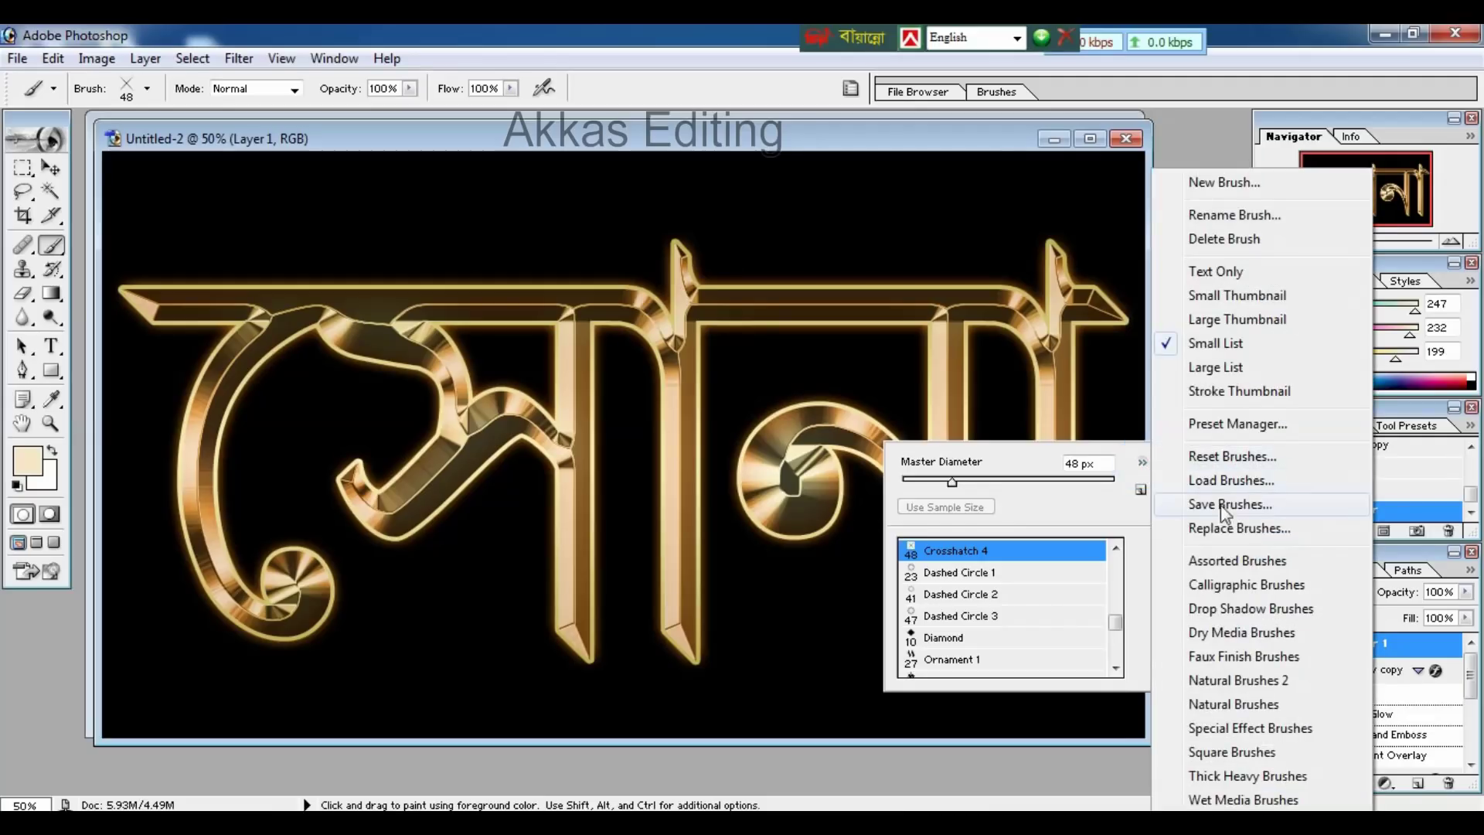
{"action": "left_click", "coordinate": [1262, 569]}
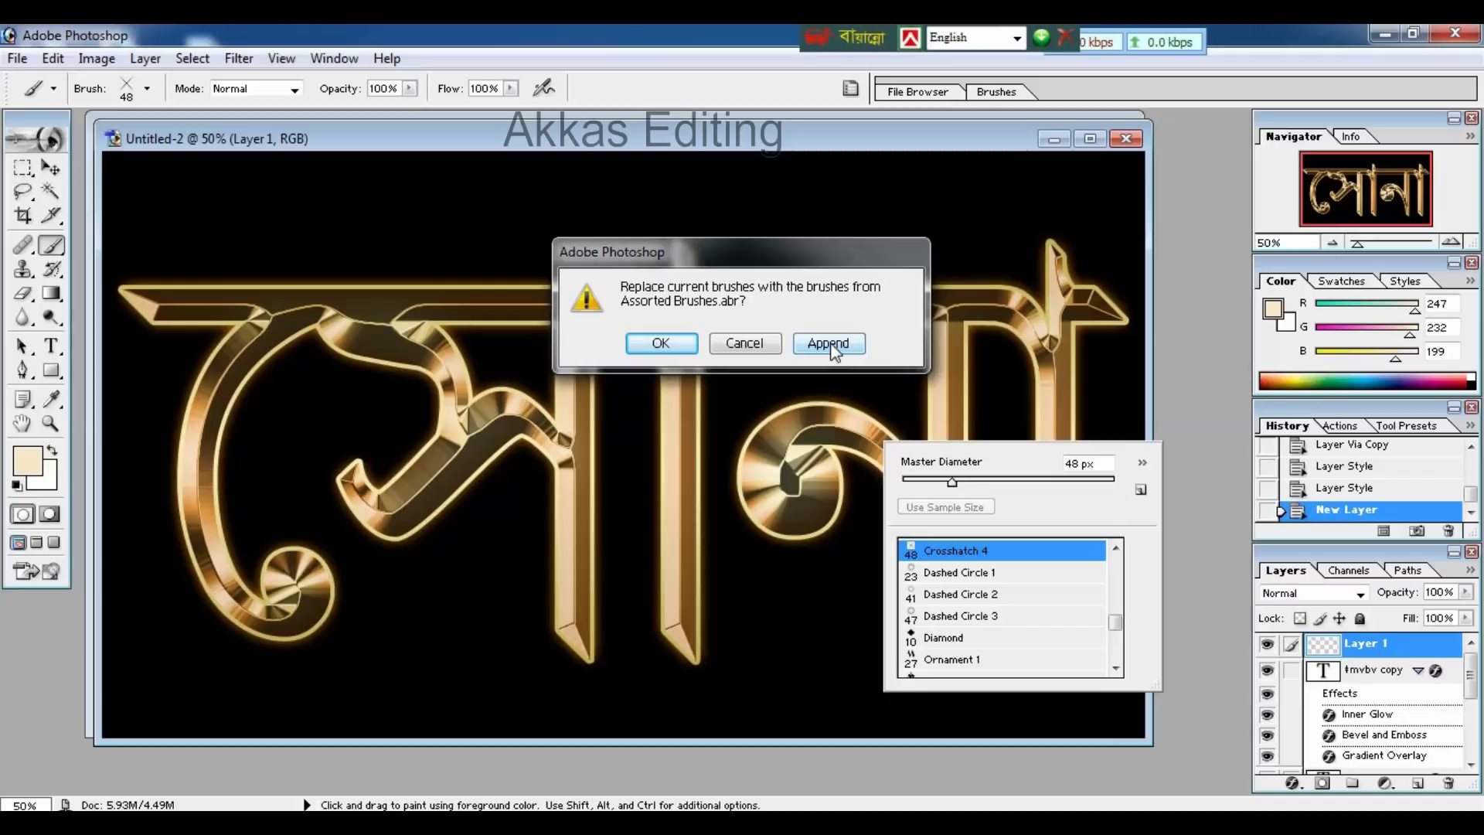
{"action": "left_click", "coordinate": [859, 343]}
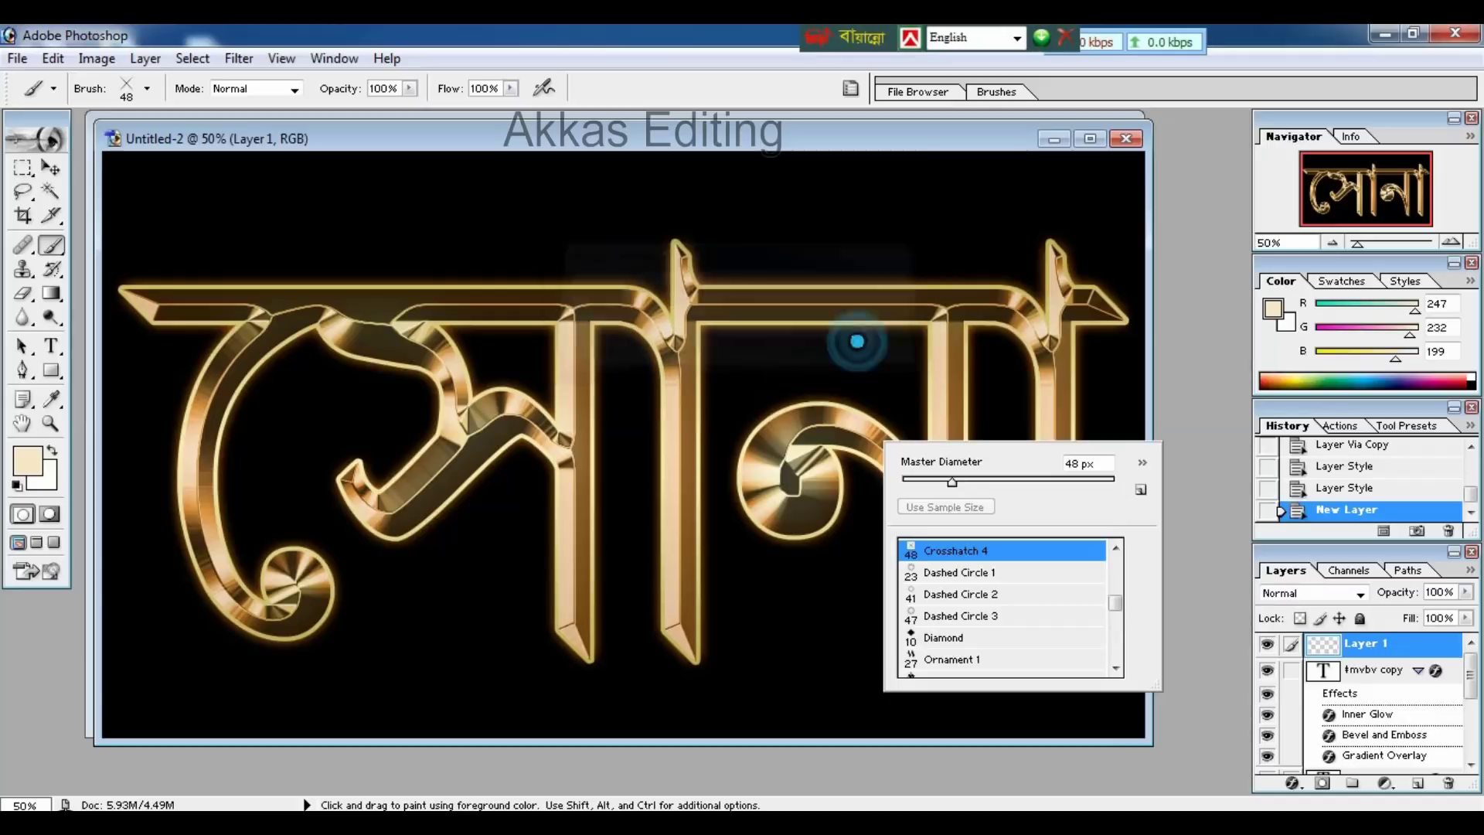
{"action": "left_click", "coordinate": [1141, 464]}
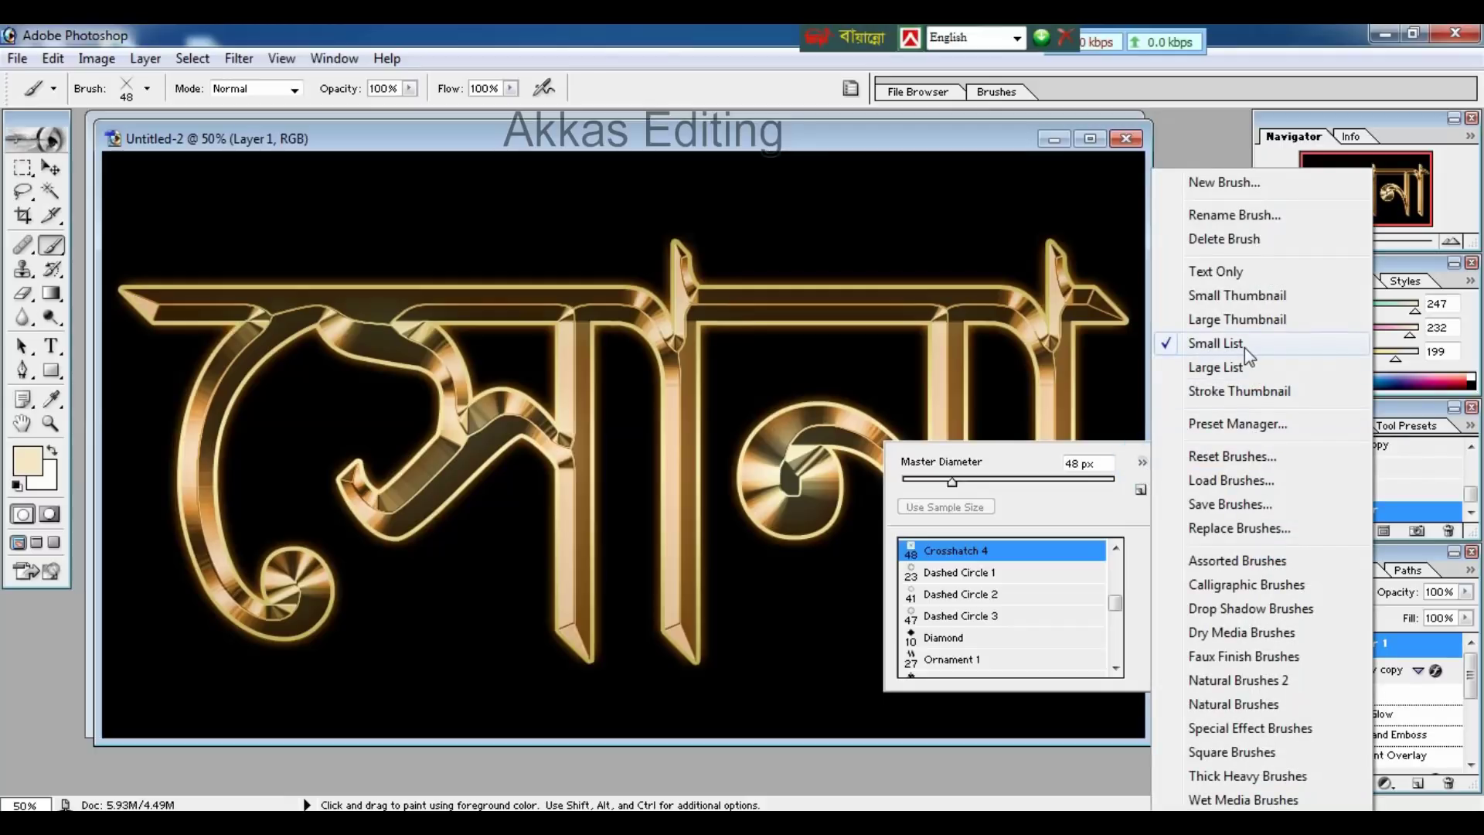
{"action": "left_click", "coordinate": [1241, 346]}
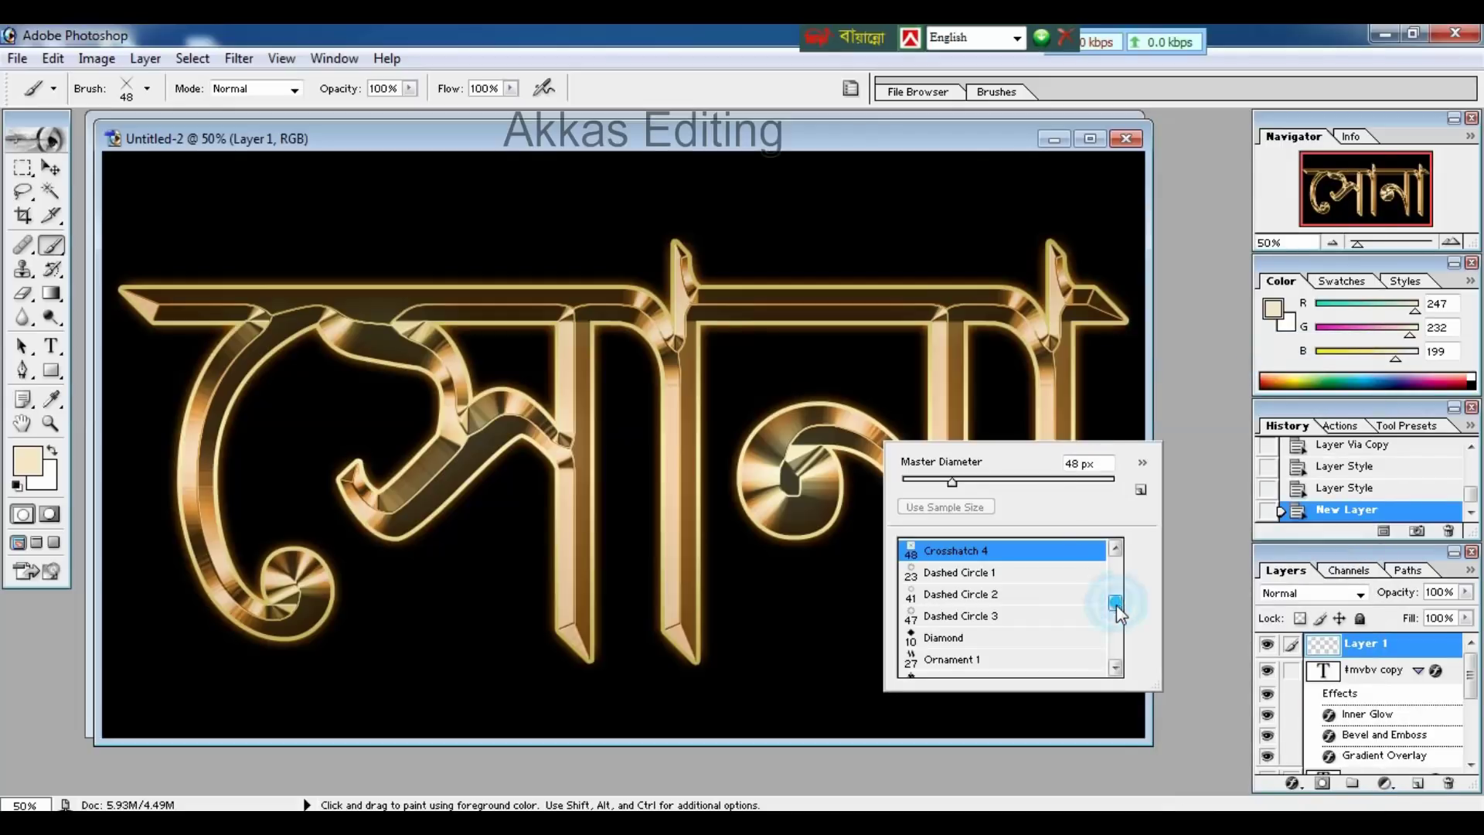
{"action": "mouse_move", "coordinate": [1116, 605]}
{"action": "left_mouse_down"}
{"action": "mouse_move", "coordinate": [1120, 648]}
{"action": "mouse_move", "coordinate": [1116, 601]}
{"action": "left_mouse_up"}
{"action": "left_click", "coordinate": [935, 568]}
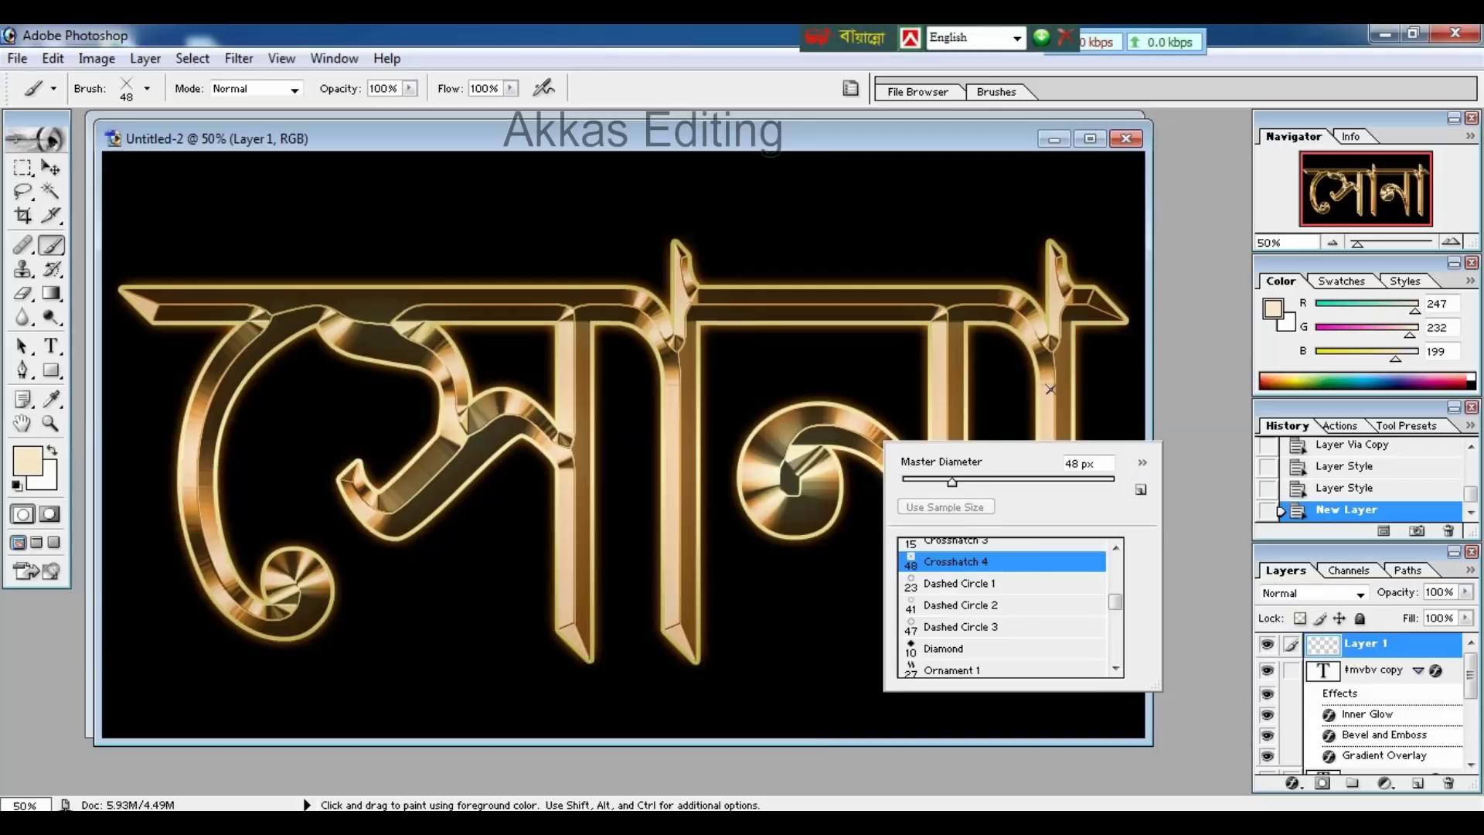
{"action": "left_click", "coordinate": [1183, 193]}
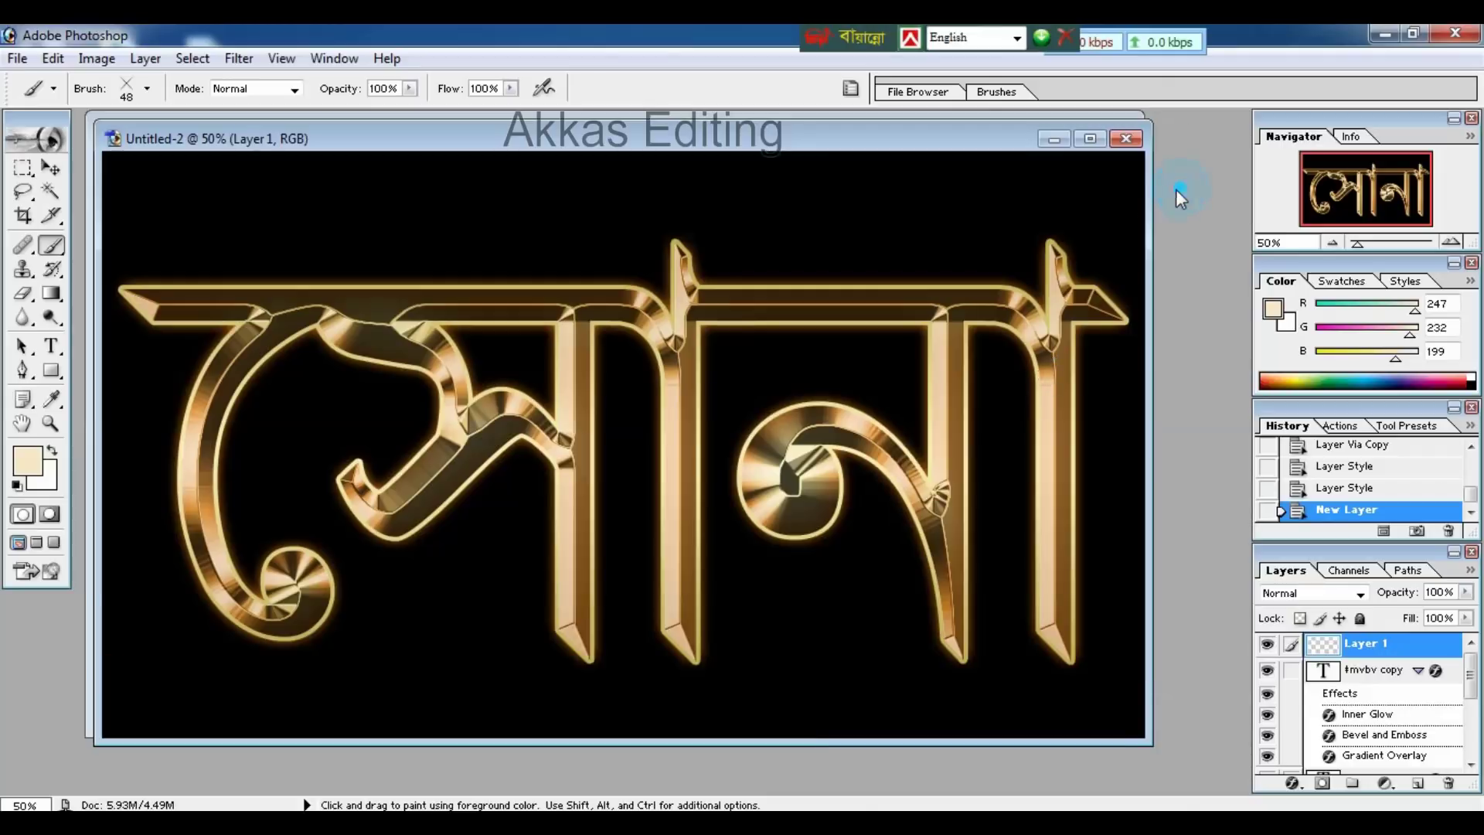
Step: At 66.7% zoom, stamp cream Crosshatch 4 sparkles on the lower and top stem tips
{"action": "key", "text": "ctrl+plus"}
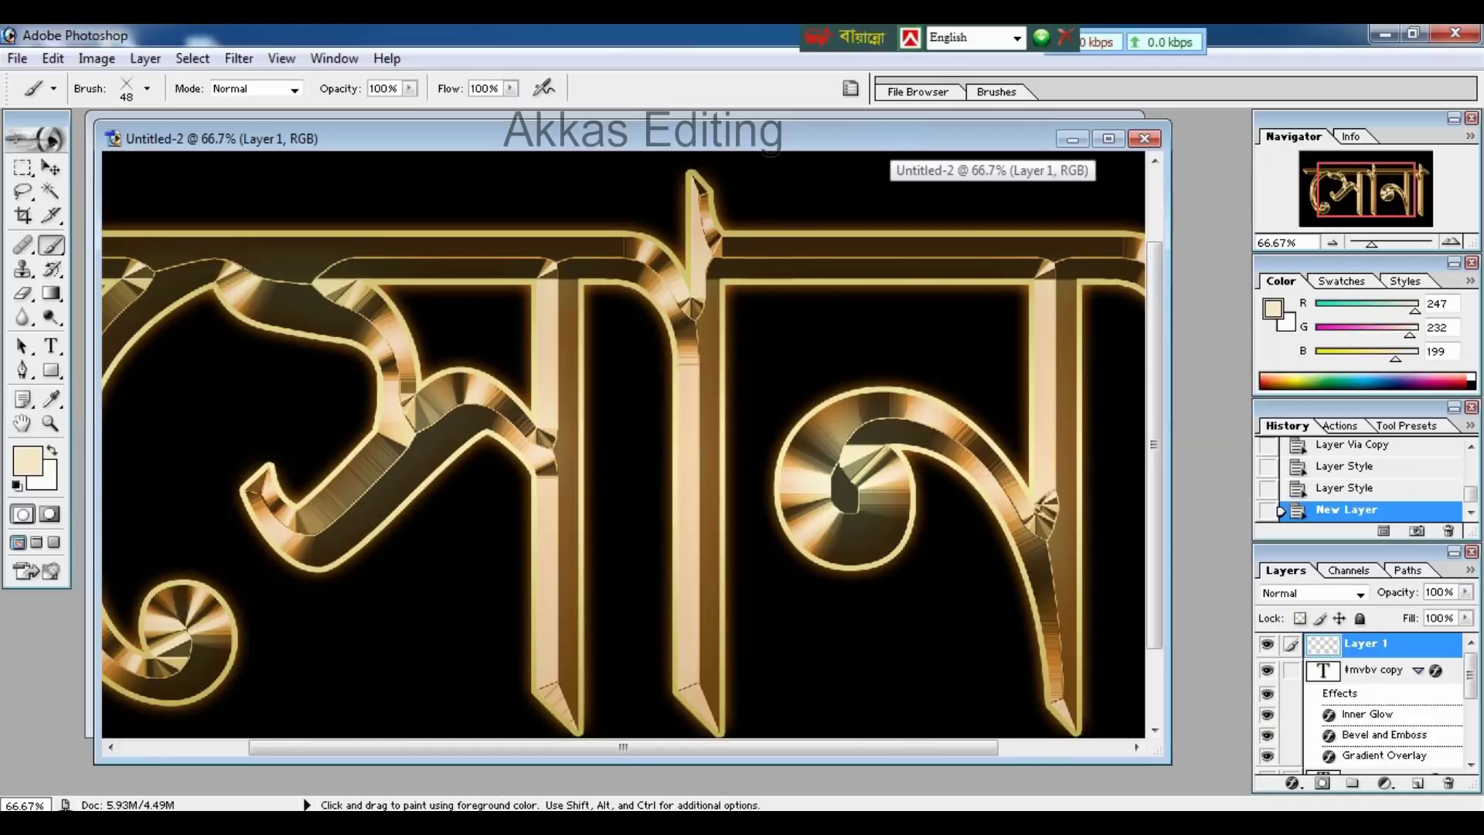
{"action": "double_click", "coordinate": [856, 135]}
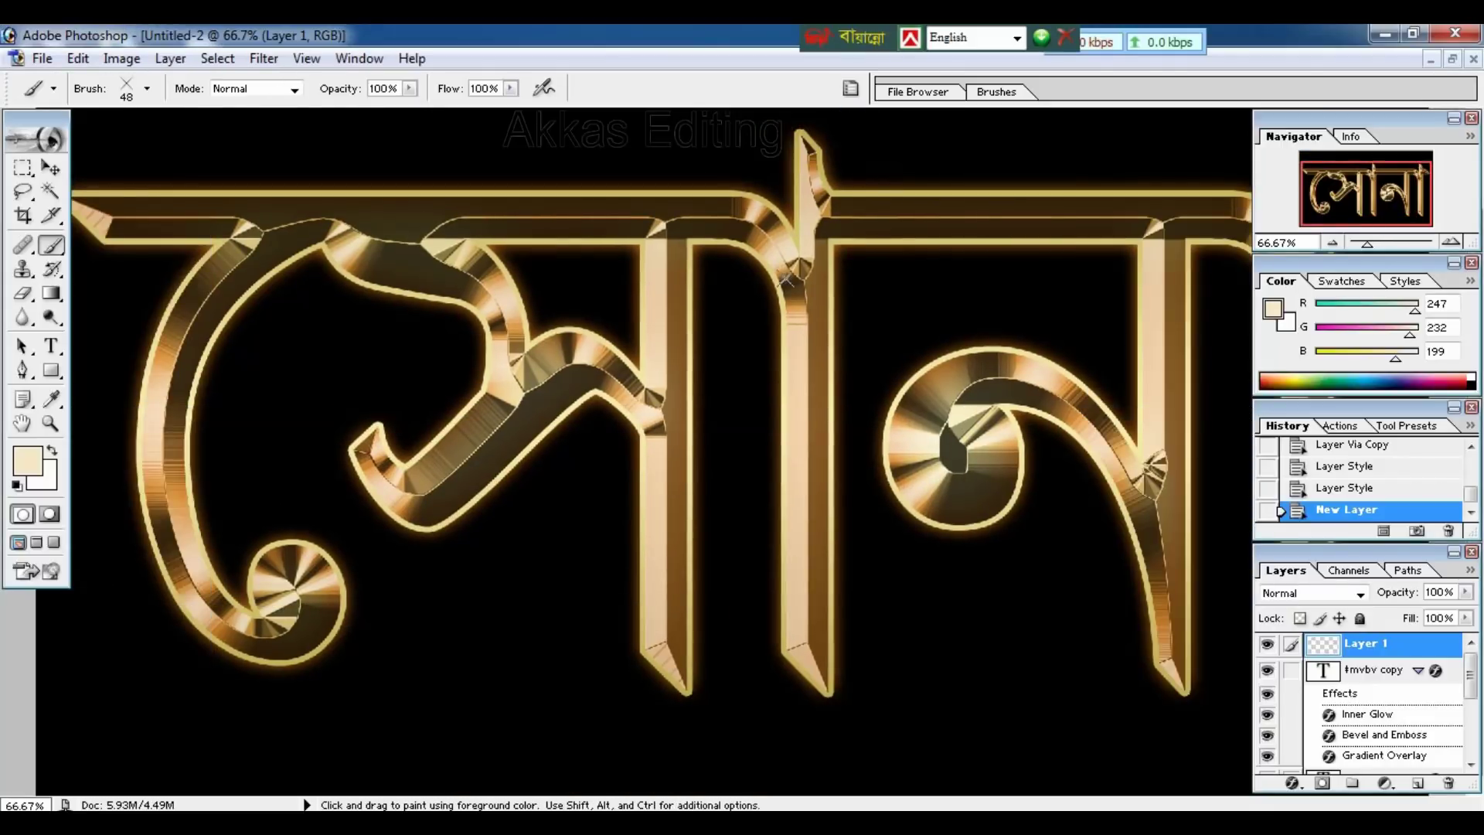
{"action": "double_click", "coordinate": [686, 696]}
{"action": "double_click", "coordinate": [687, 695]}
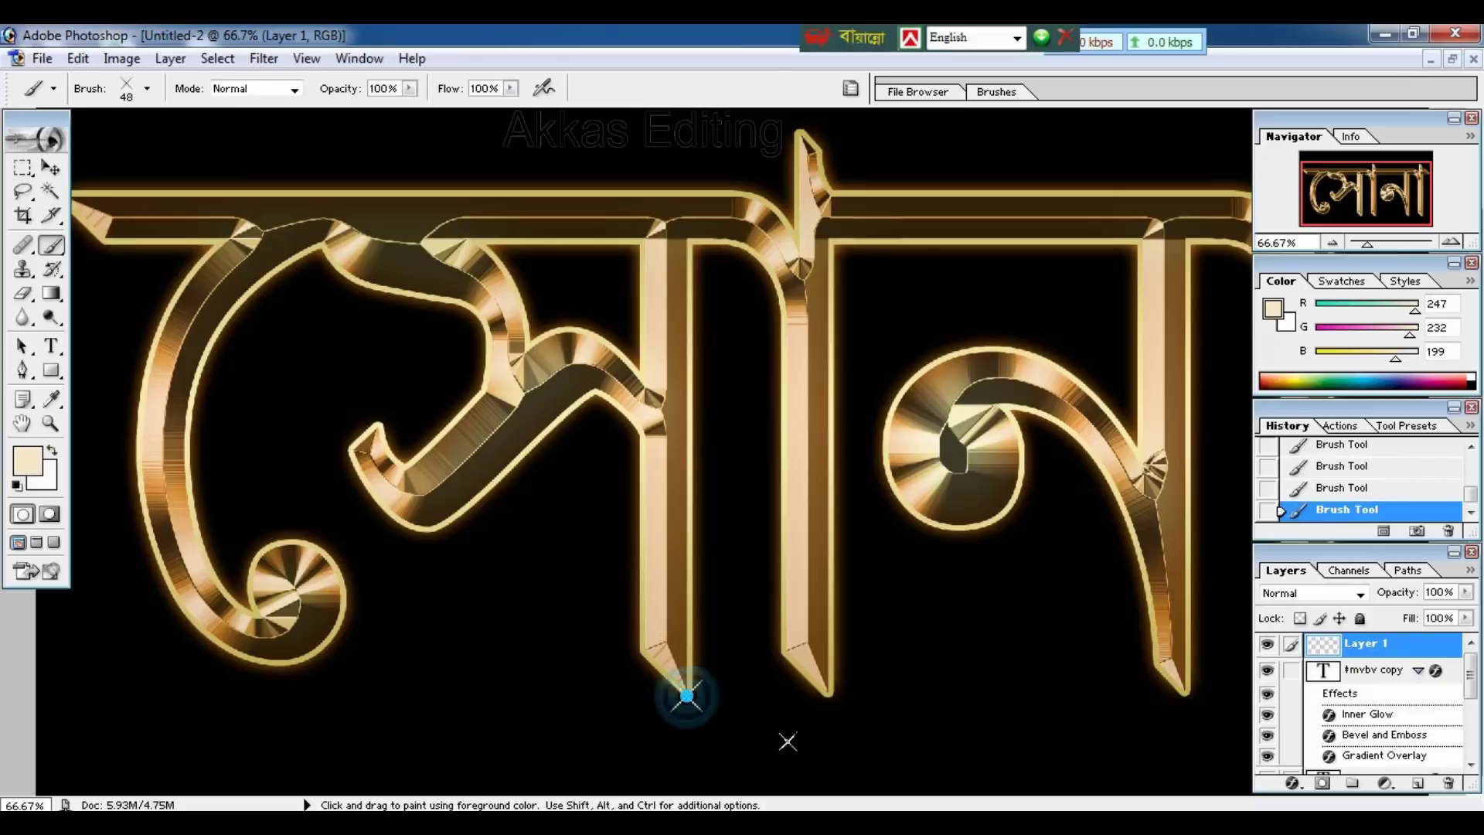
{"action": "left_click", "coordinate": [828, 699]}
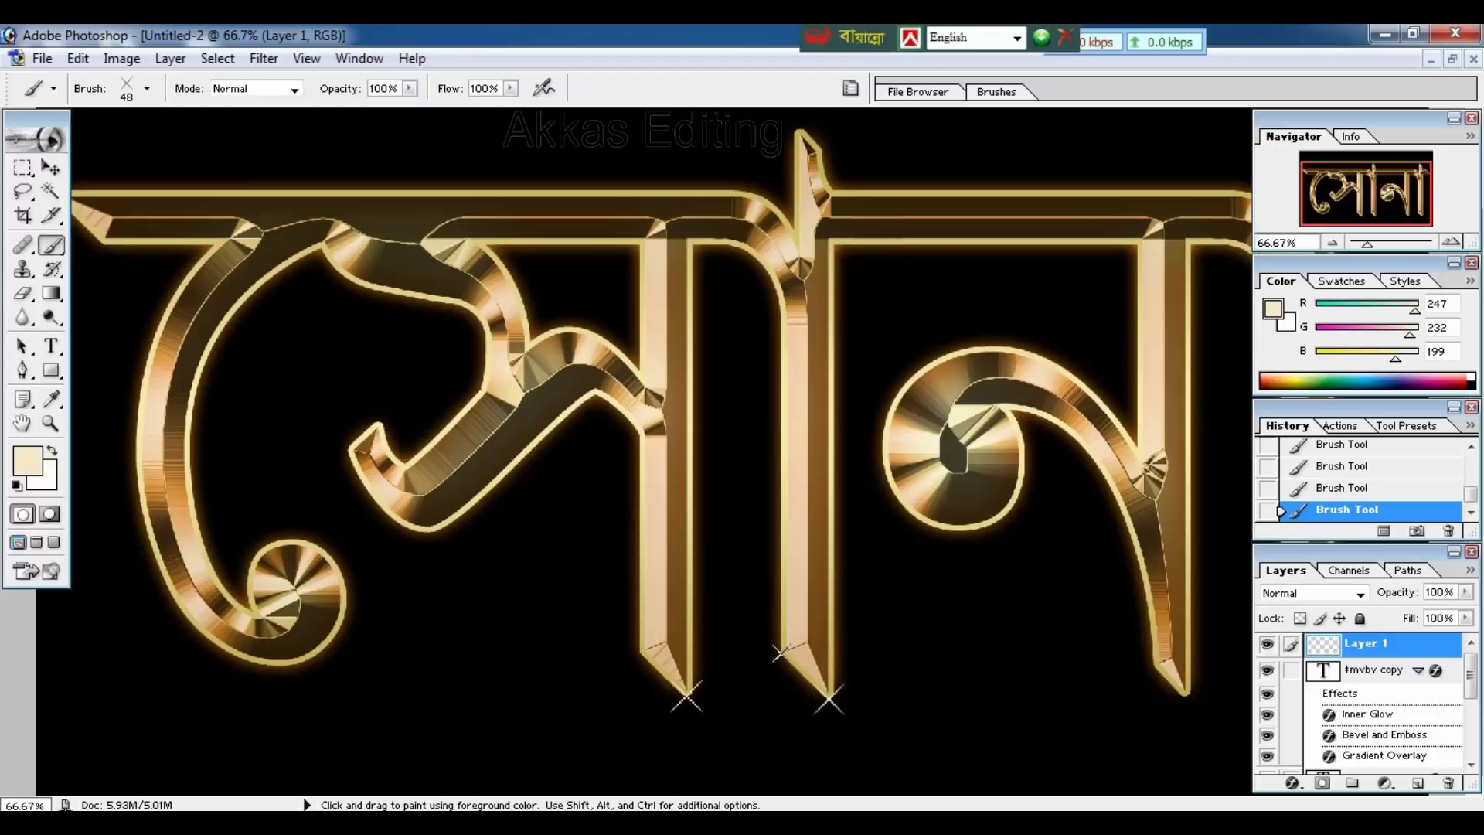
{"action": "left_click", "coordinate": [781, 654]}
{"action": "left_click", "coordinate": [802, 133]}
Step: Zoom back out and add sparkles at the right stem, arm tips and letter hooks
{"action": "key", "text": "ctrl+minus"}
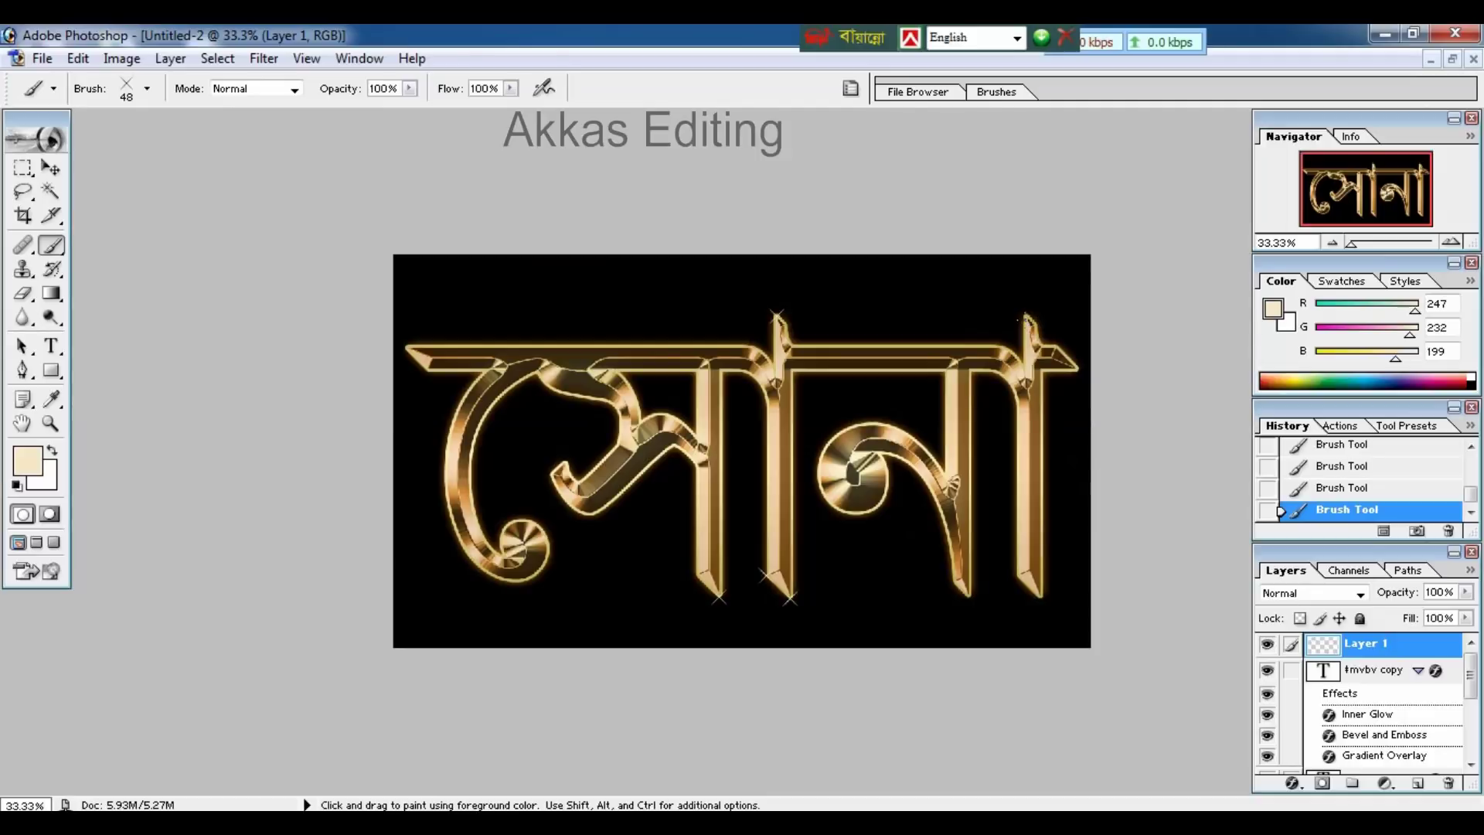
{"action": "left_click", "coordinate": [1027, 315]}
{"action": "left_click", "coordinate": [1076, 370]}
{"action": "left_click", "coordinate": [427, 371]}
{"action": "left_click", "coordinate": [406, 349]}
{"action": "left_click", "coordinate": [567, 459]}
{"action": "left_click", "coordinate": [967, 596]}
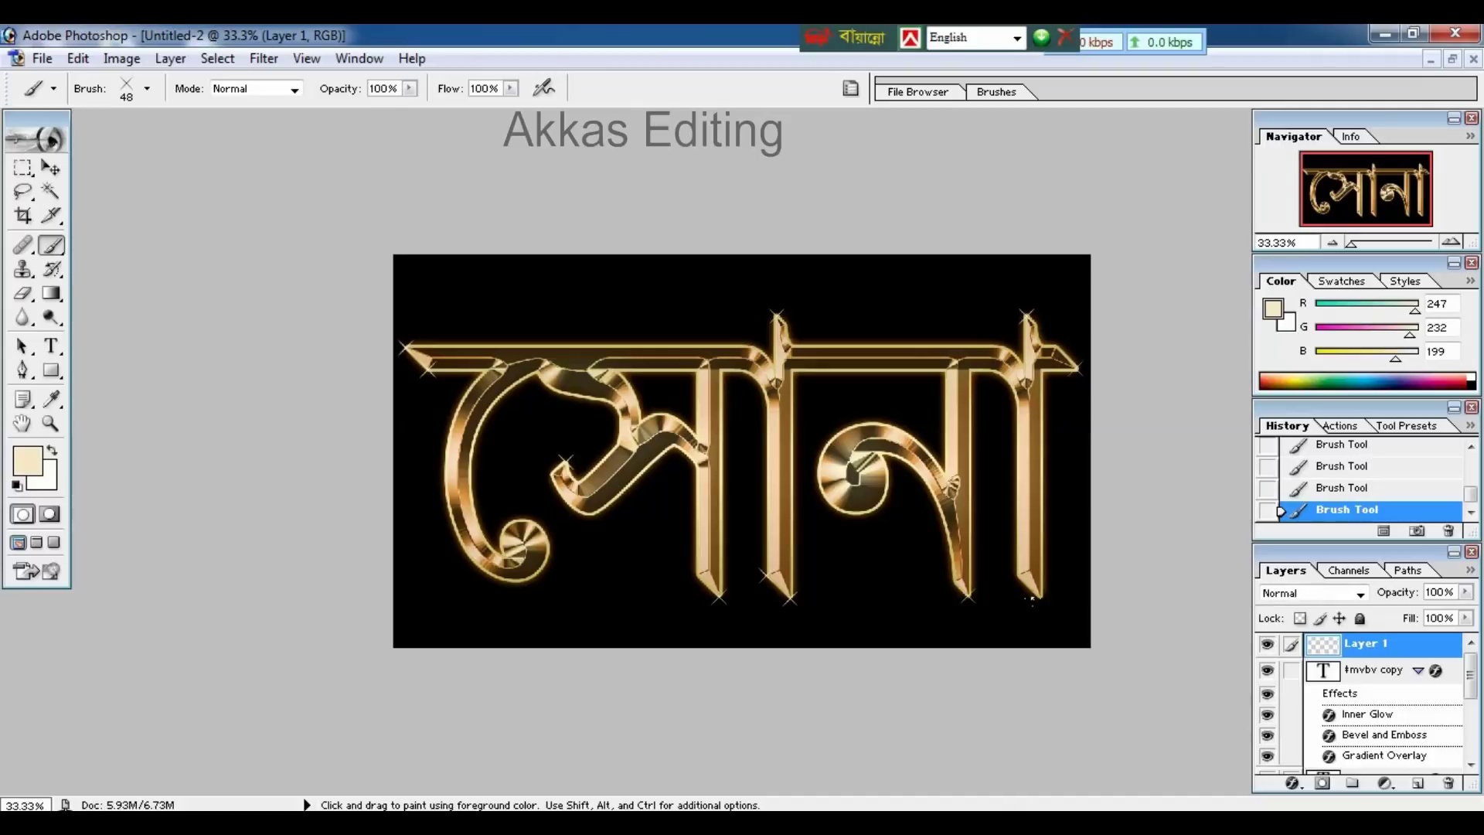